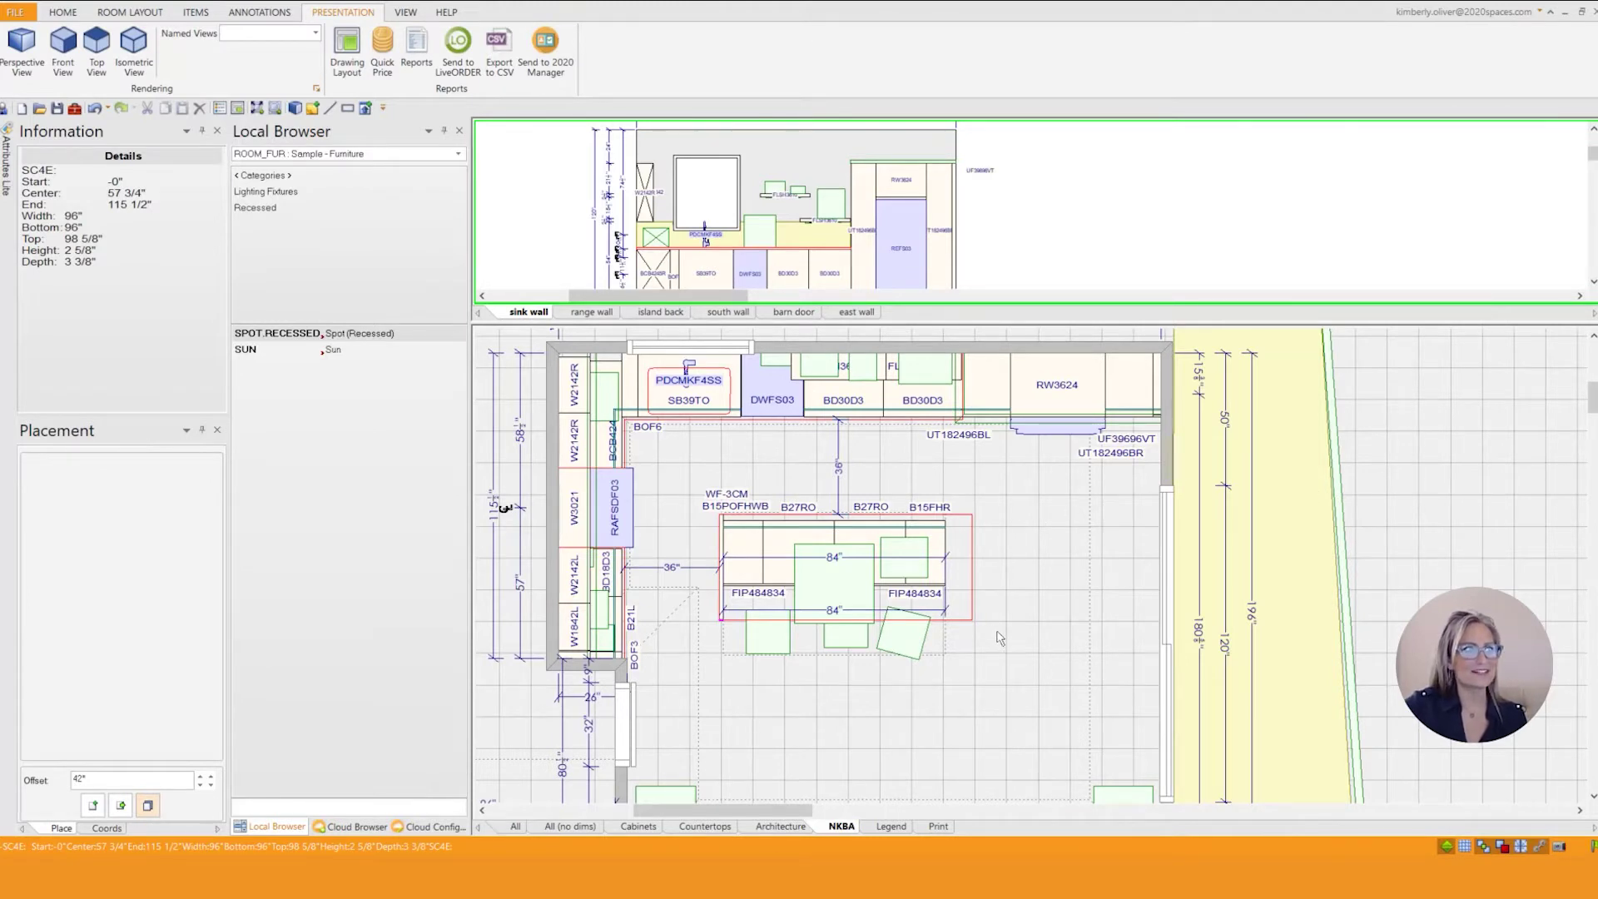
Select the angled bar stool, then the RAFSDF03 cabinet on the left wall to show its placement arrows
{"action": "left_click", "coordinate": [909, 649]}
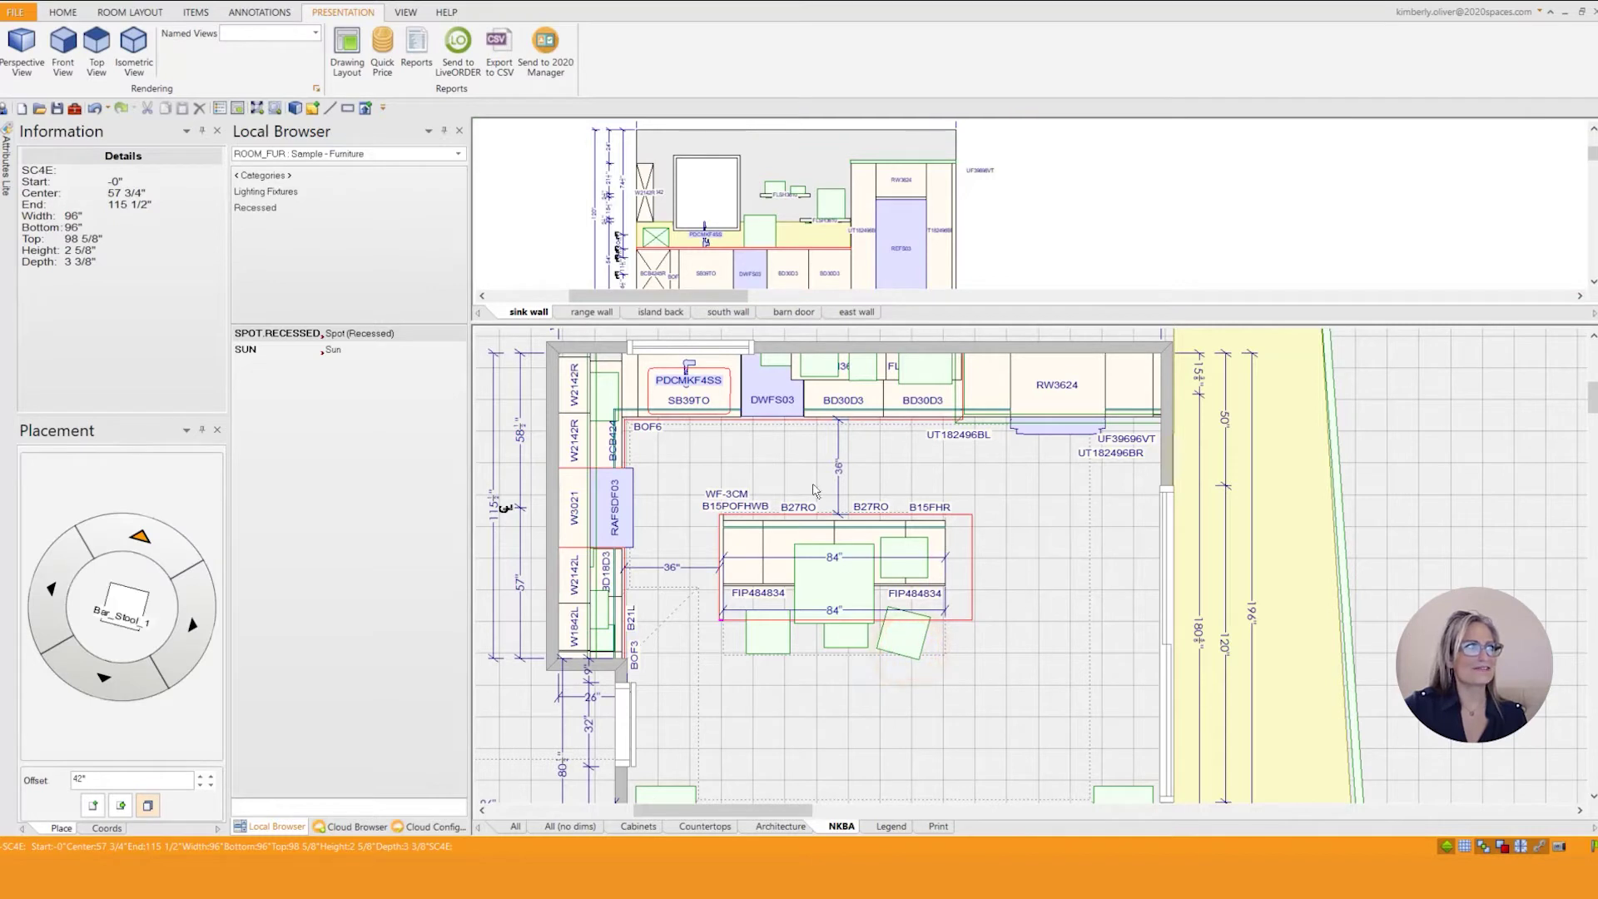
{"action": "left_click", "coordinate": [622, 522]}
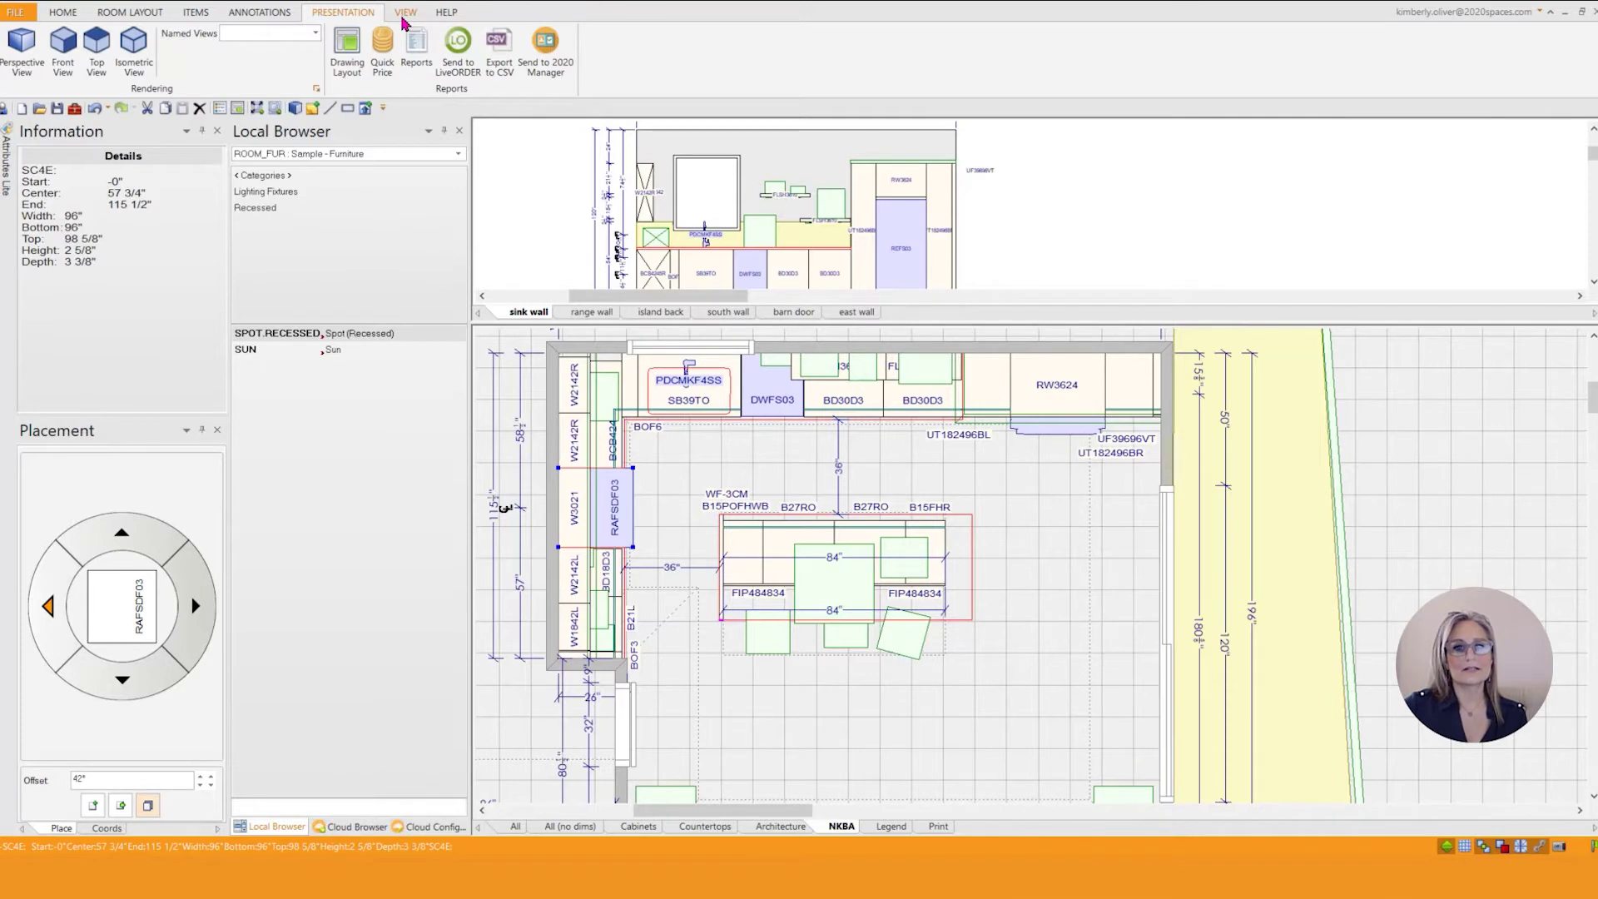
Apply the Left Most screen preset from the VIEW tab so every panel docks left of the drawing
{"action": "left_click", "coordinate": [403, 16]}
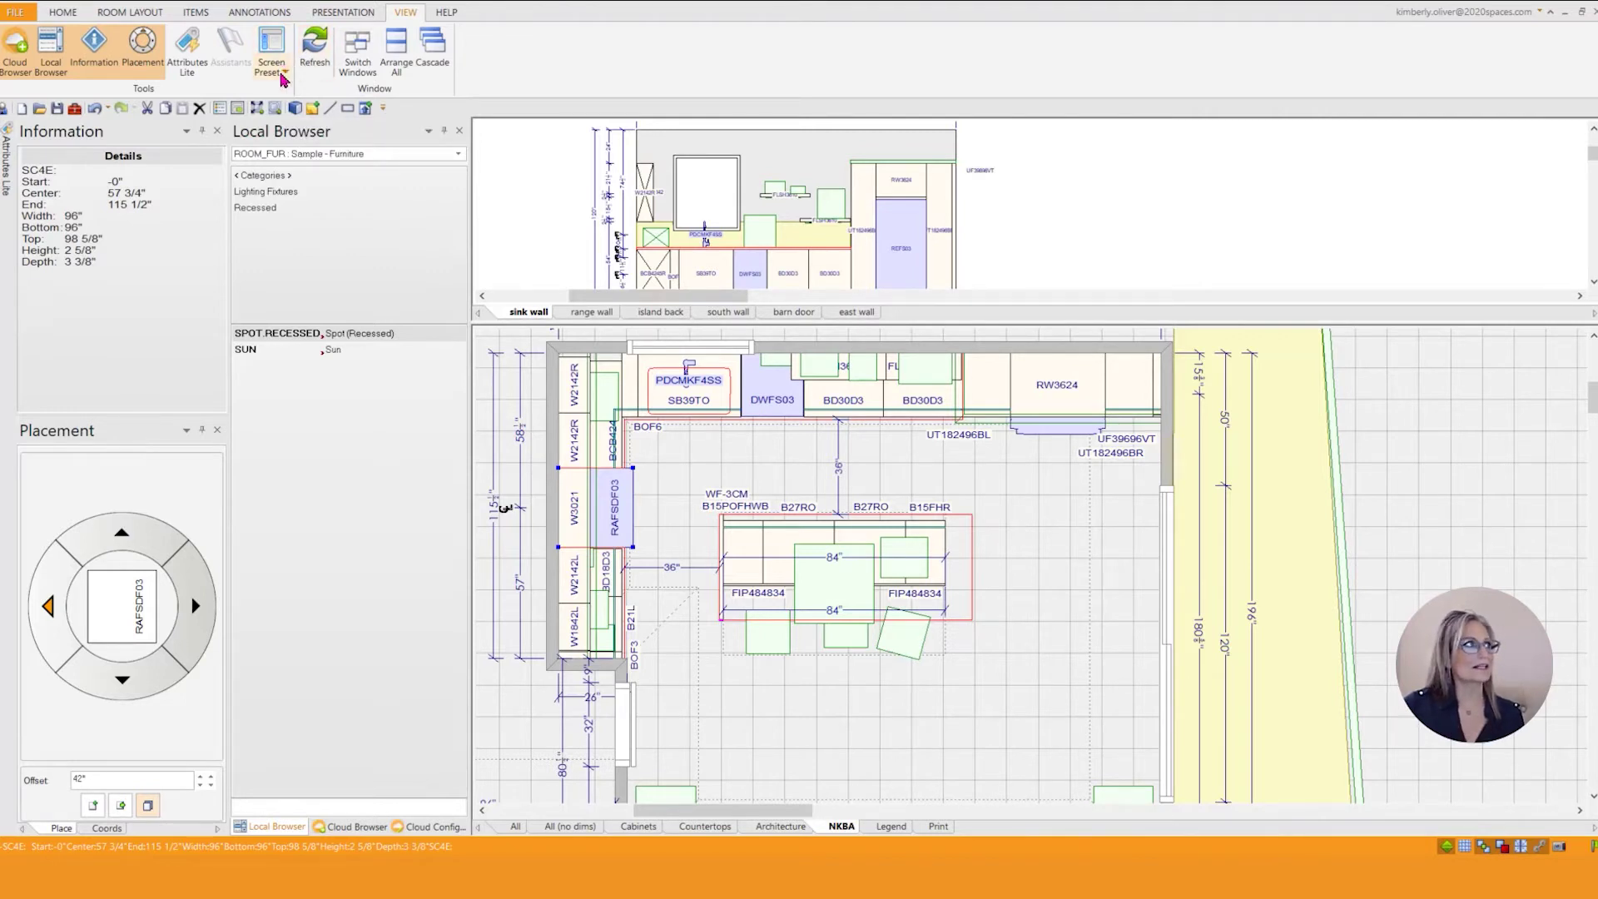
{"action": "left_click", "coordinate": [270, 64]}
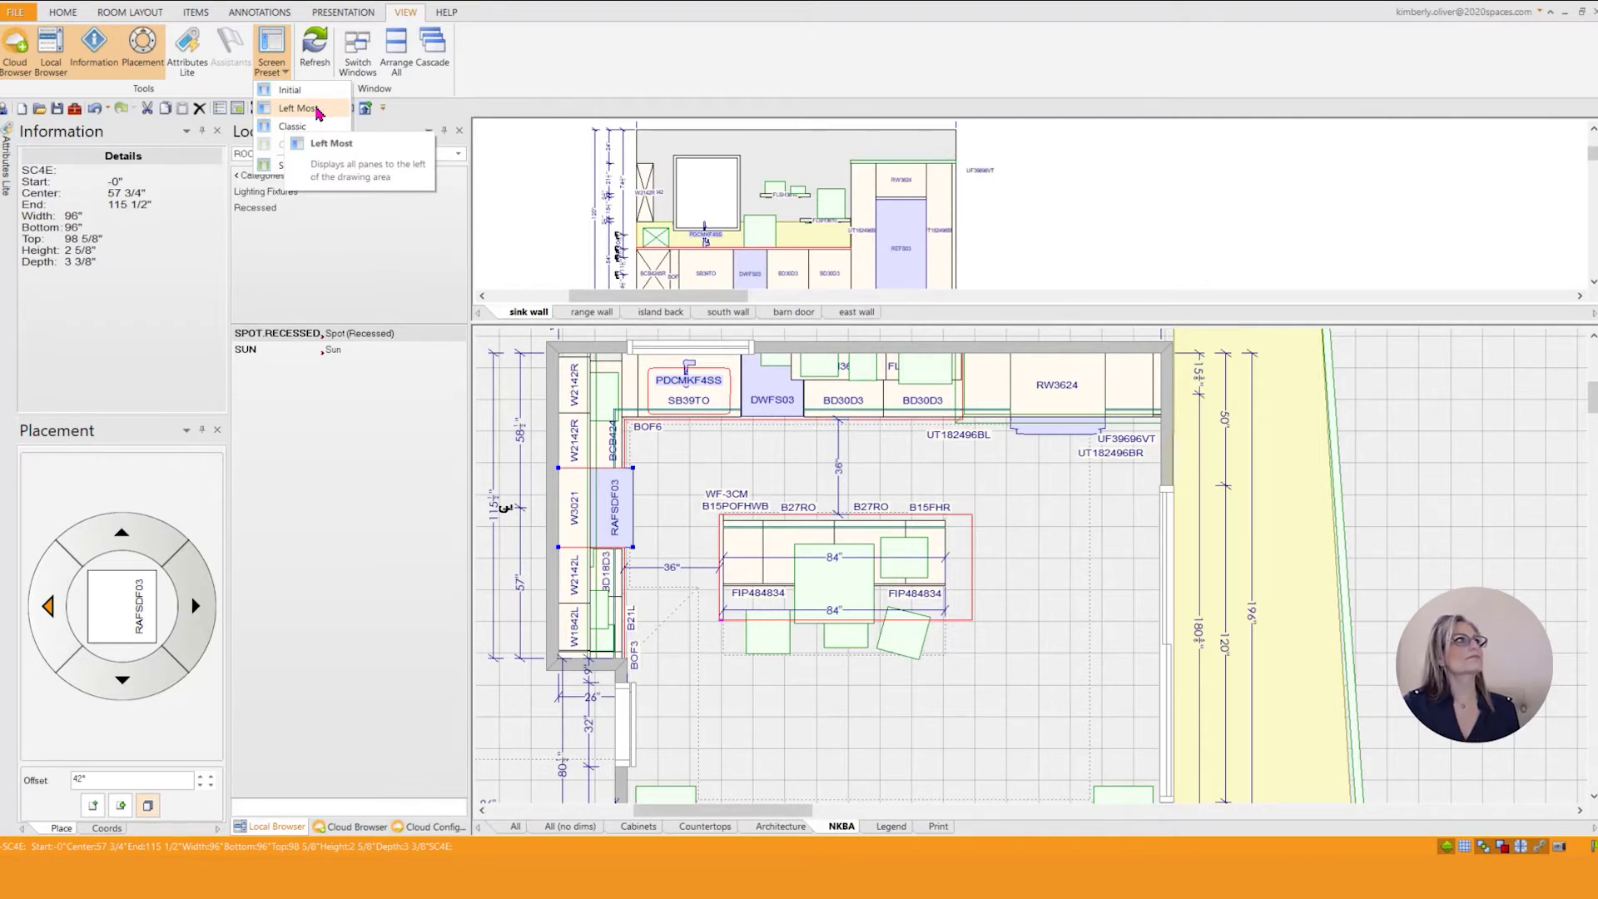
{"action": "left_click", "coordinate": [318, 112]}
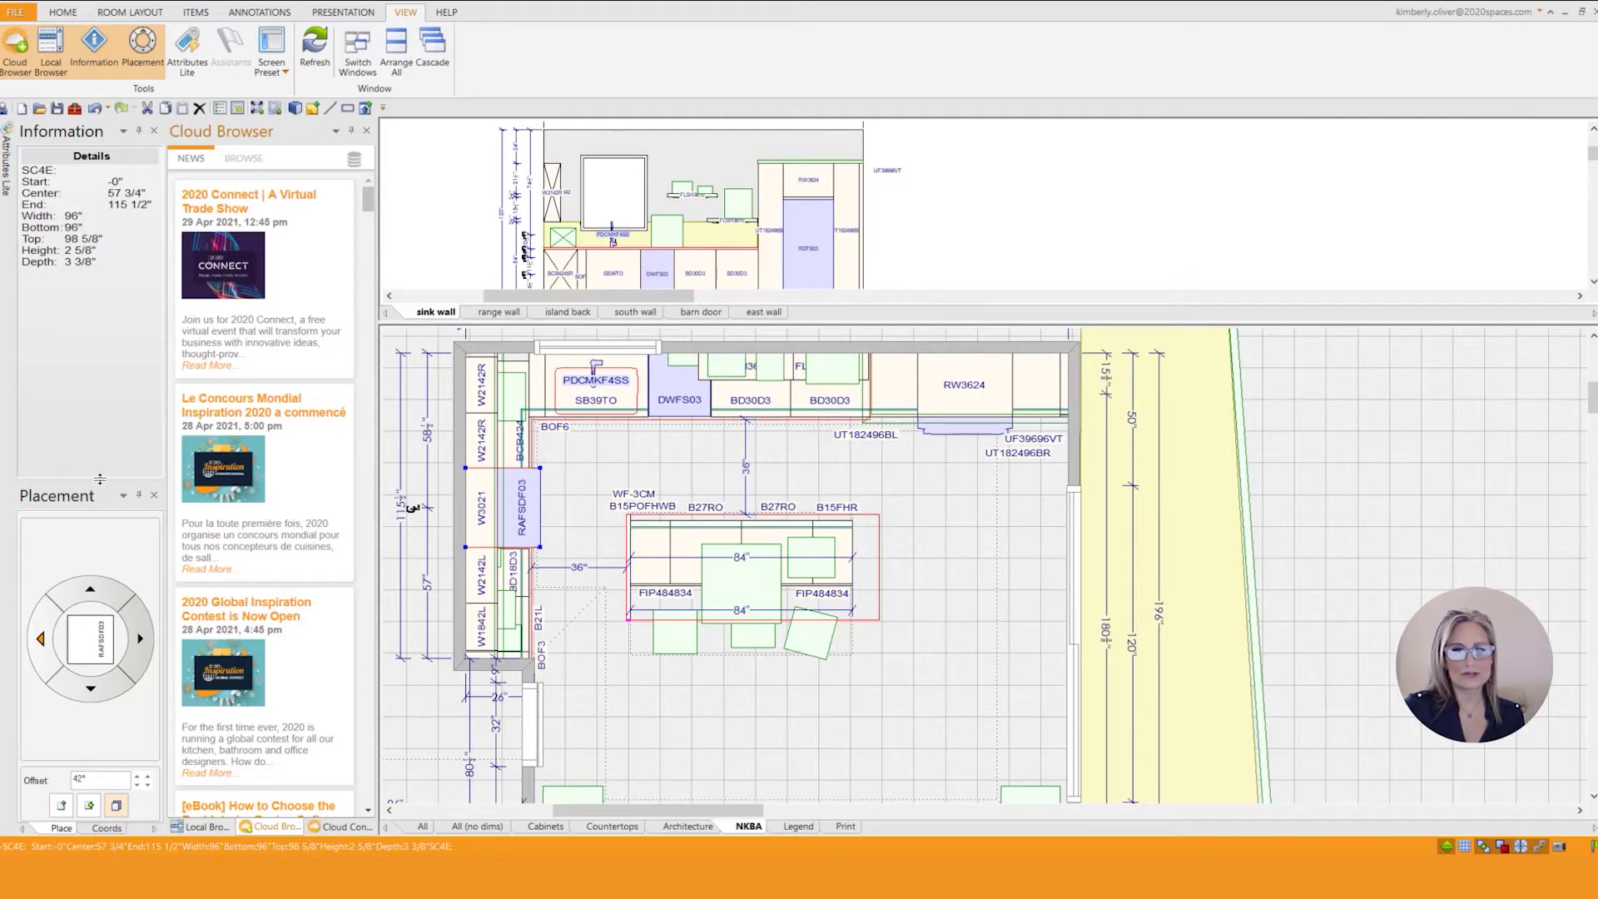
Make the Placement panel taller and widen the Information/Placement and Cloud Browser columns
{"action": "left_click_drag", "start_coordinate": [100, 479], "coordinate": [100, 384]}
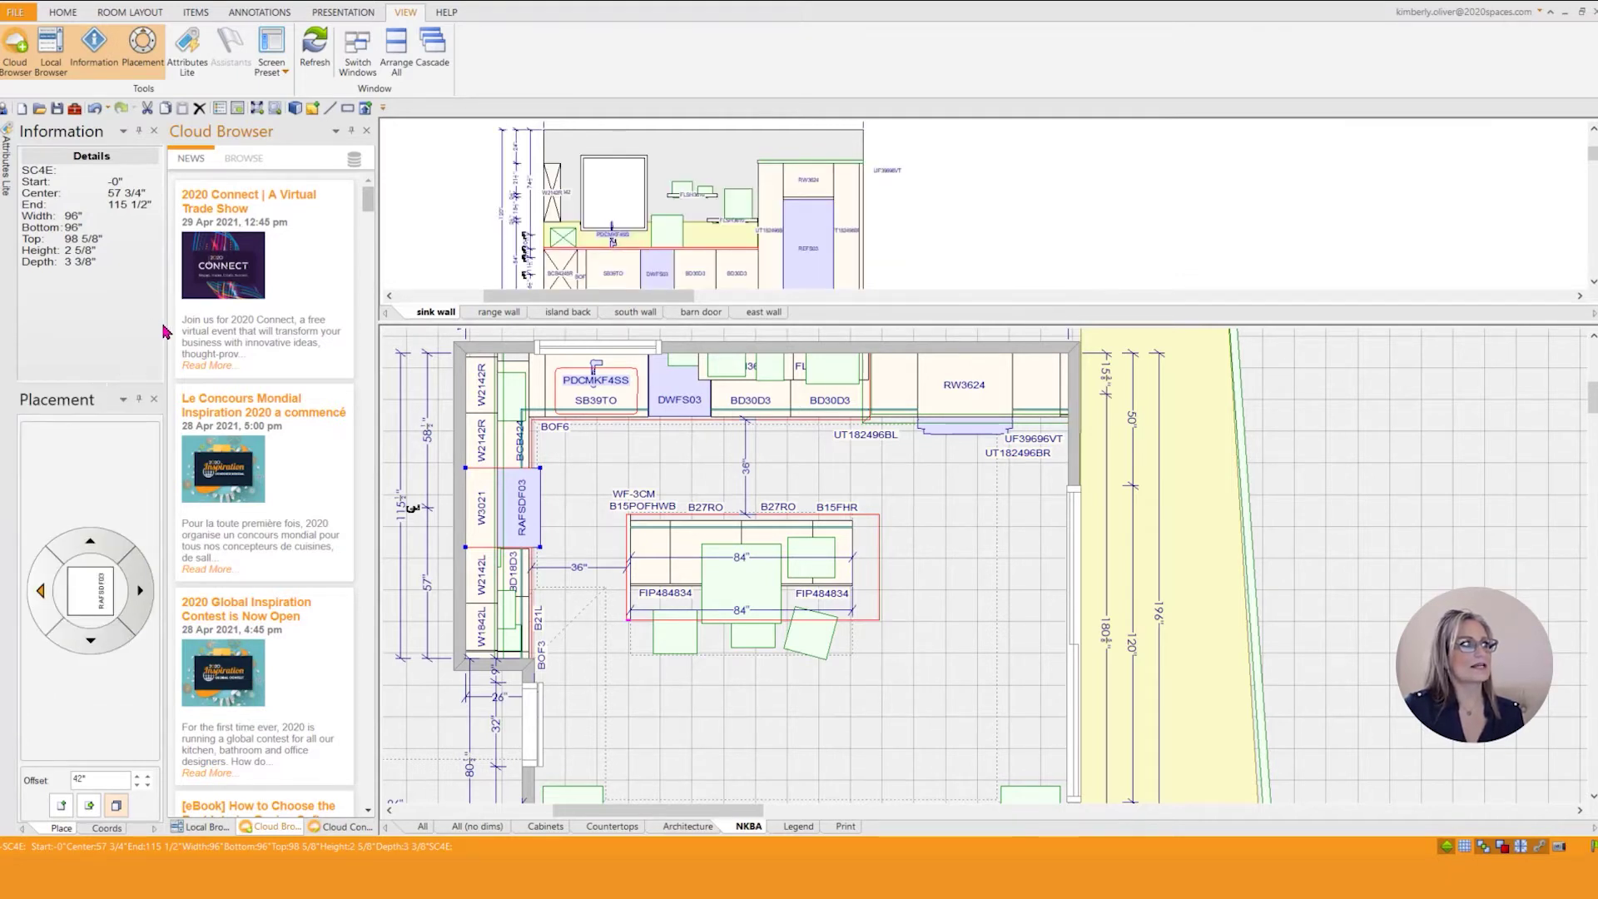
{"action": "left_click_drag", "start_coordinate": [165, 325], "coordinate": [237, 342]}
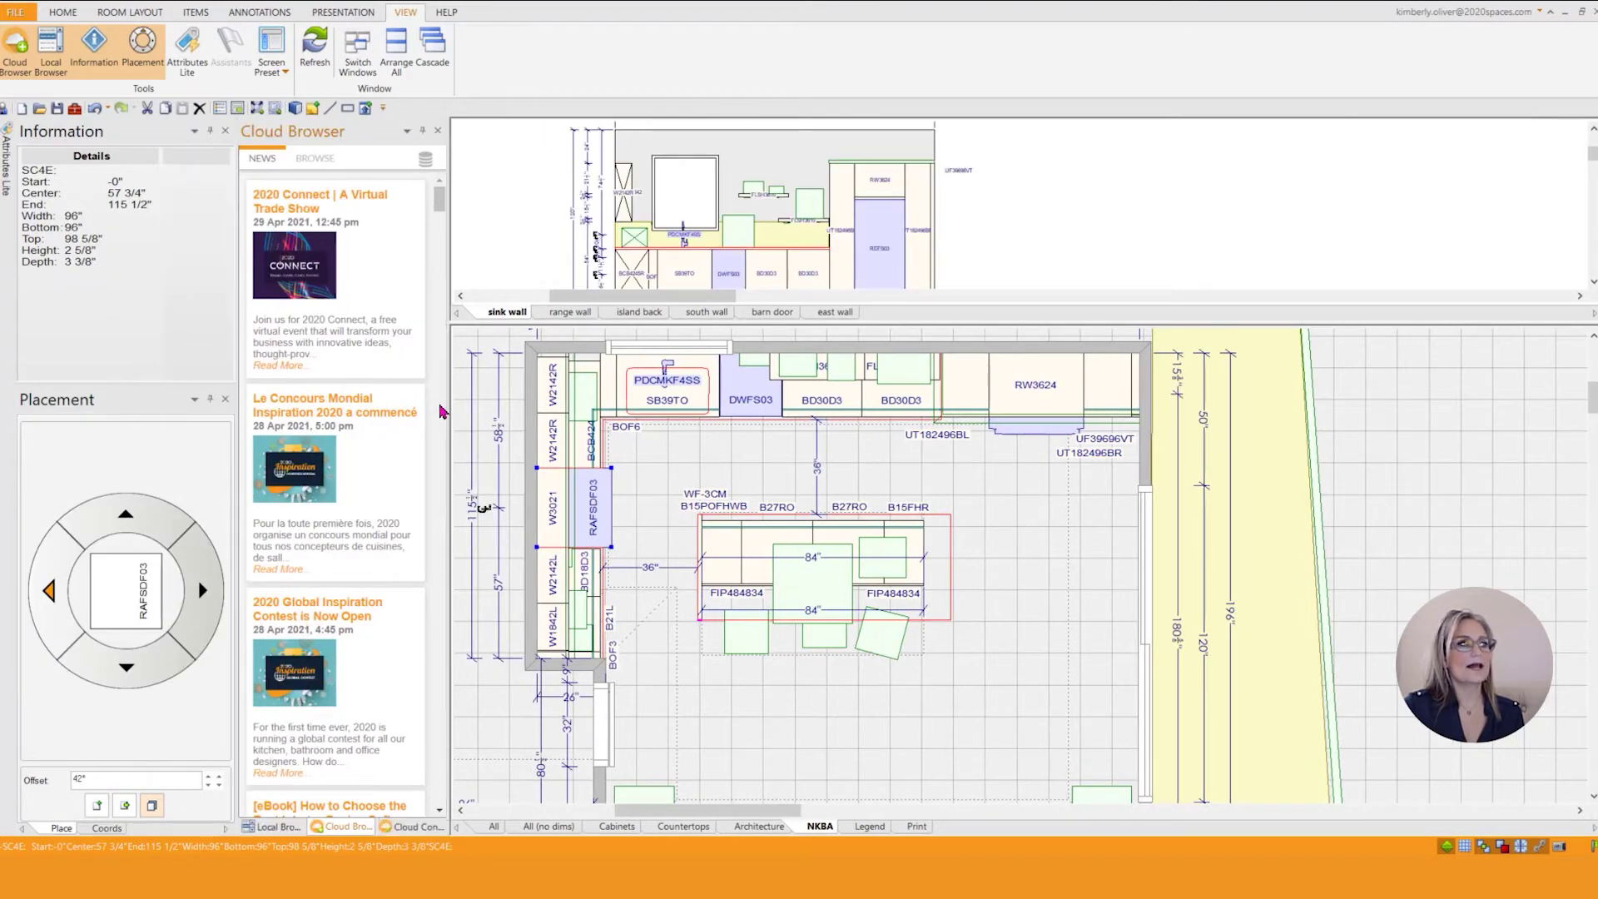
{"action": "left_click_drag", "start_coordinate": [447, 415], "coordinate": [472, 418]}
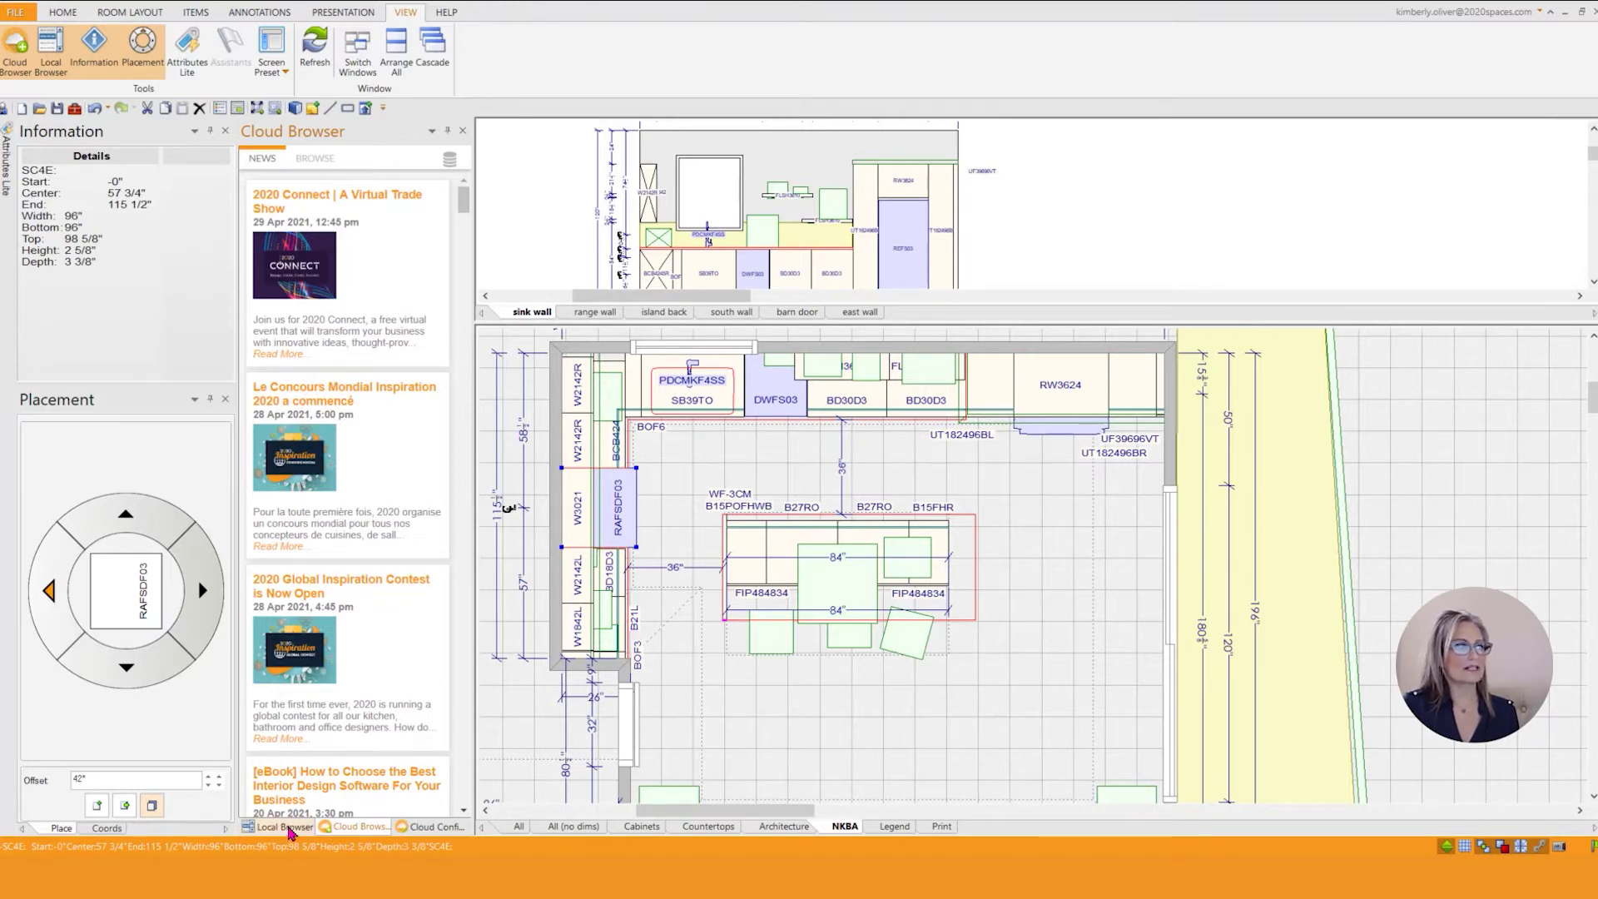
Switch the side panel back to the Local Browser catalogue and dismiss the Screen Preset list
{"action": "left_click", "coordinate": [276, 829]}
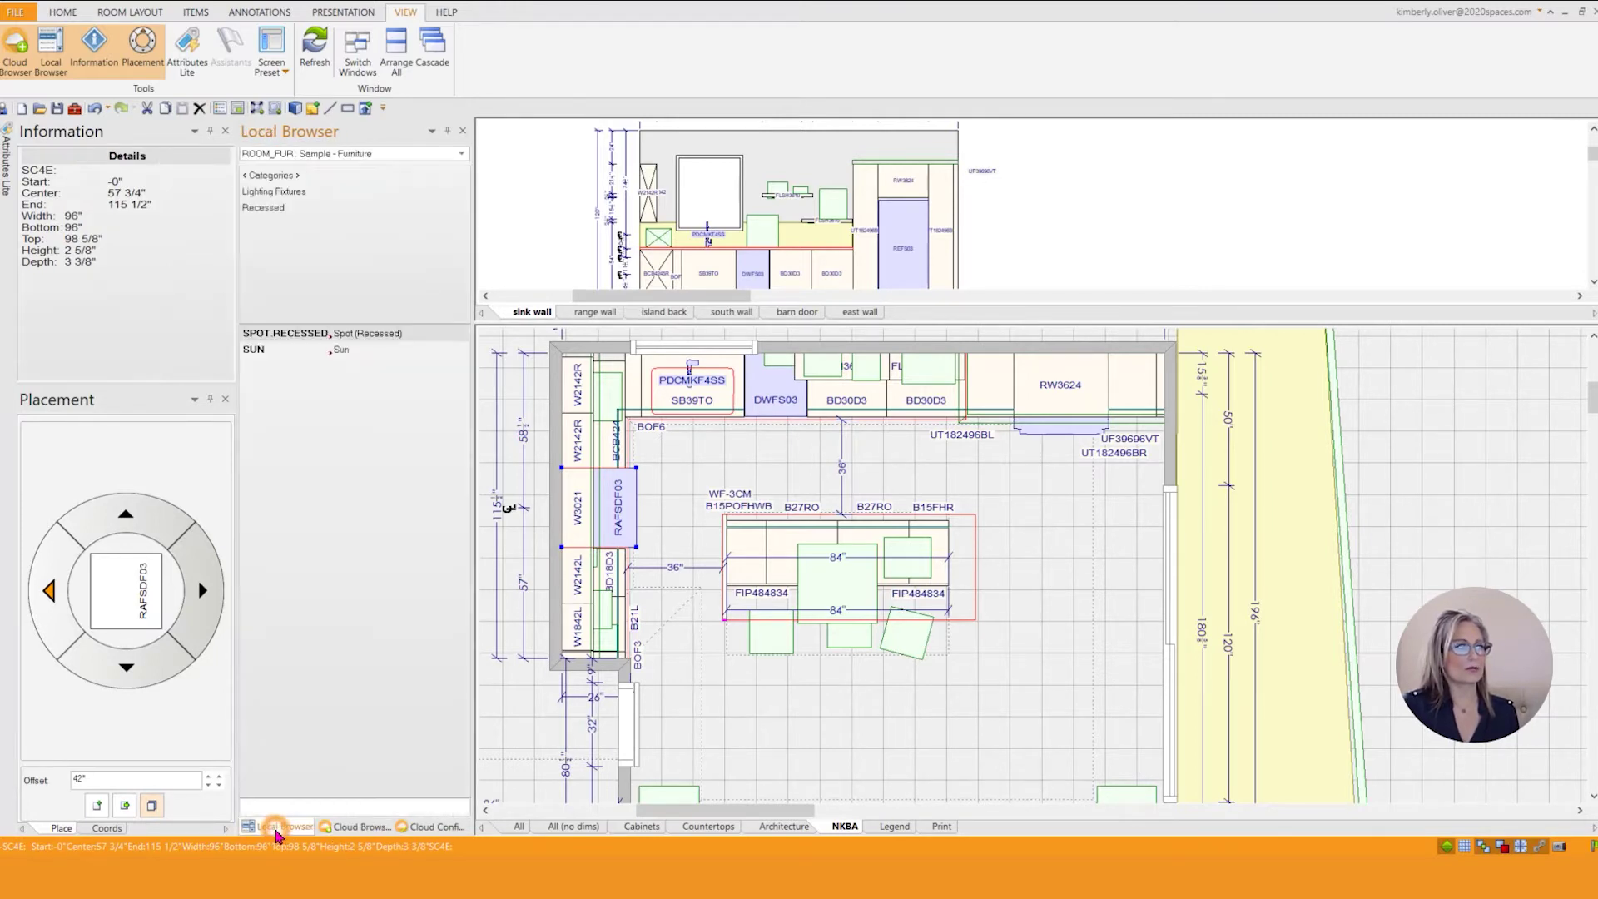
{"action": "left_click", "coordinate": [273, 71]}
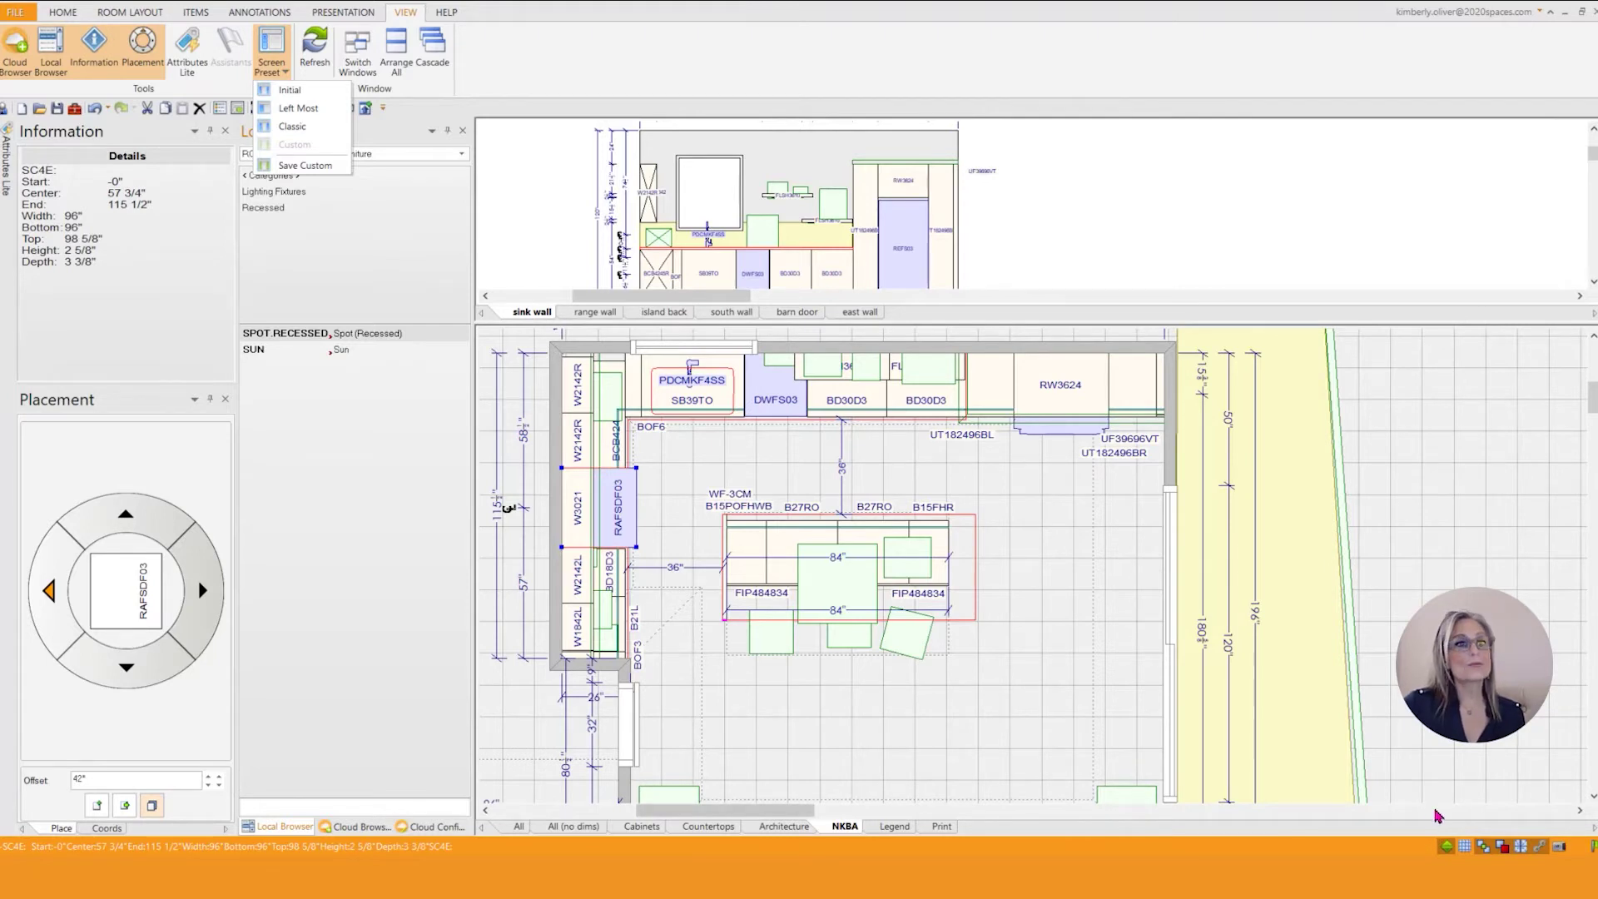
{"action": "key", "text": "Escape"}
{"action": "right_click", "coordinate": [1418, 847]}
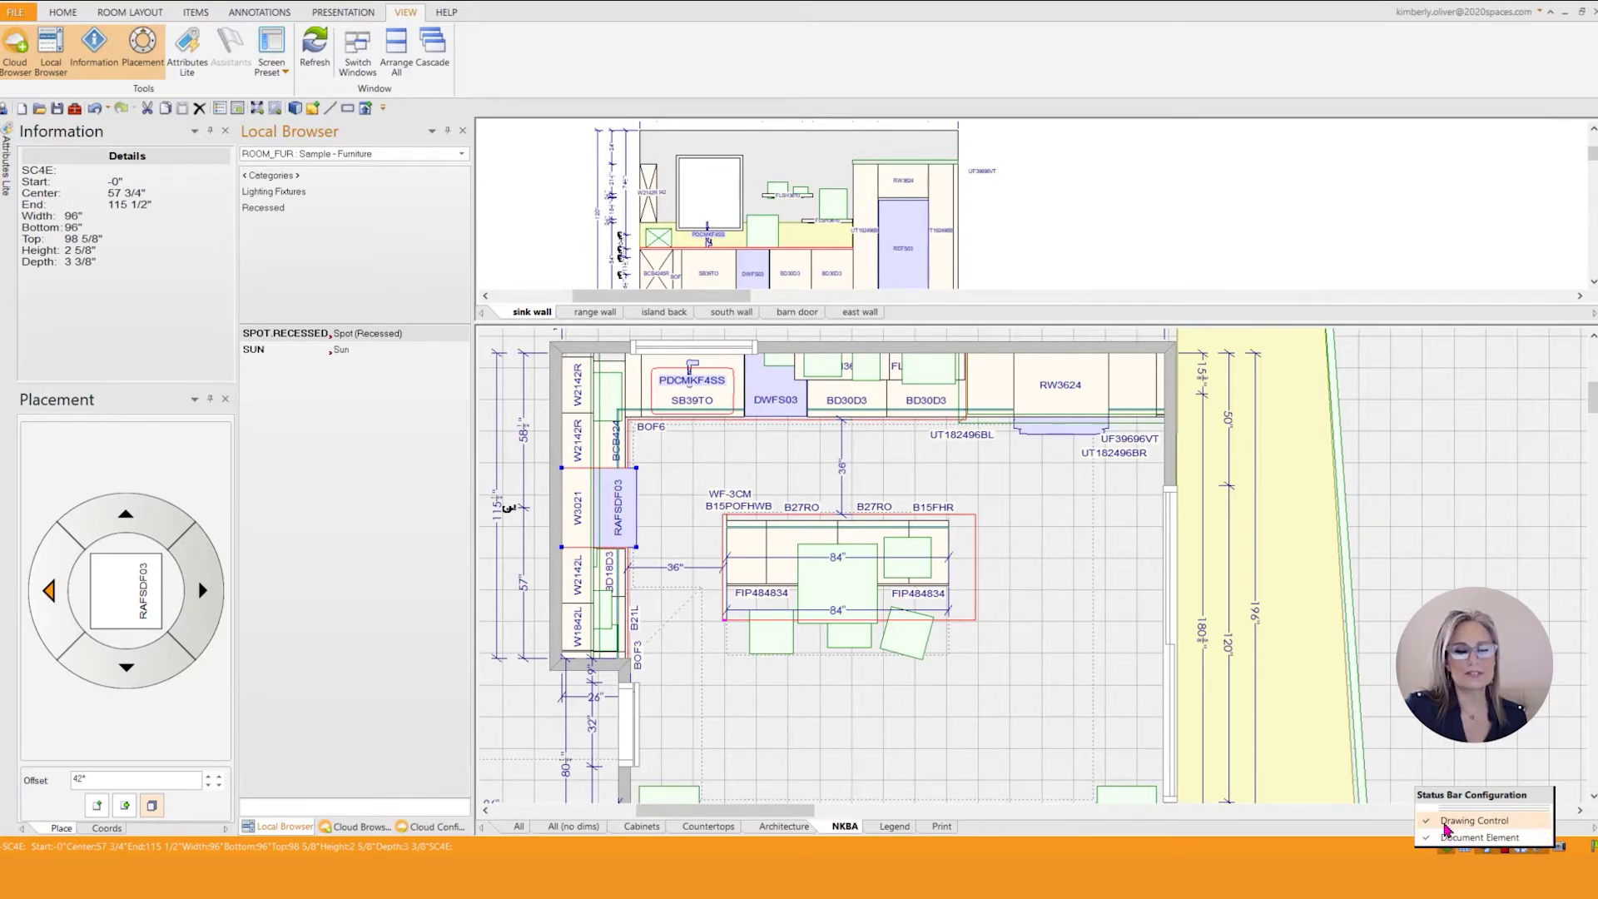
{"action": "left_click", "coordinate": [1387, 848]}
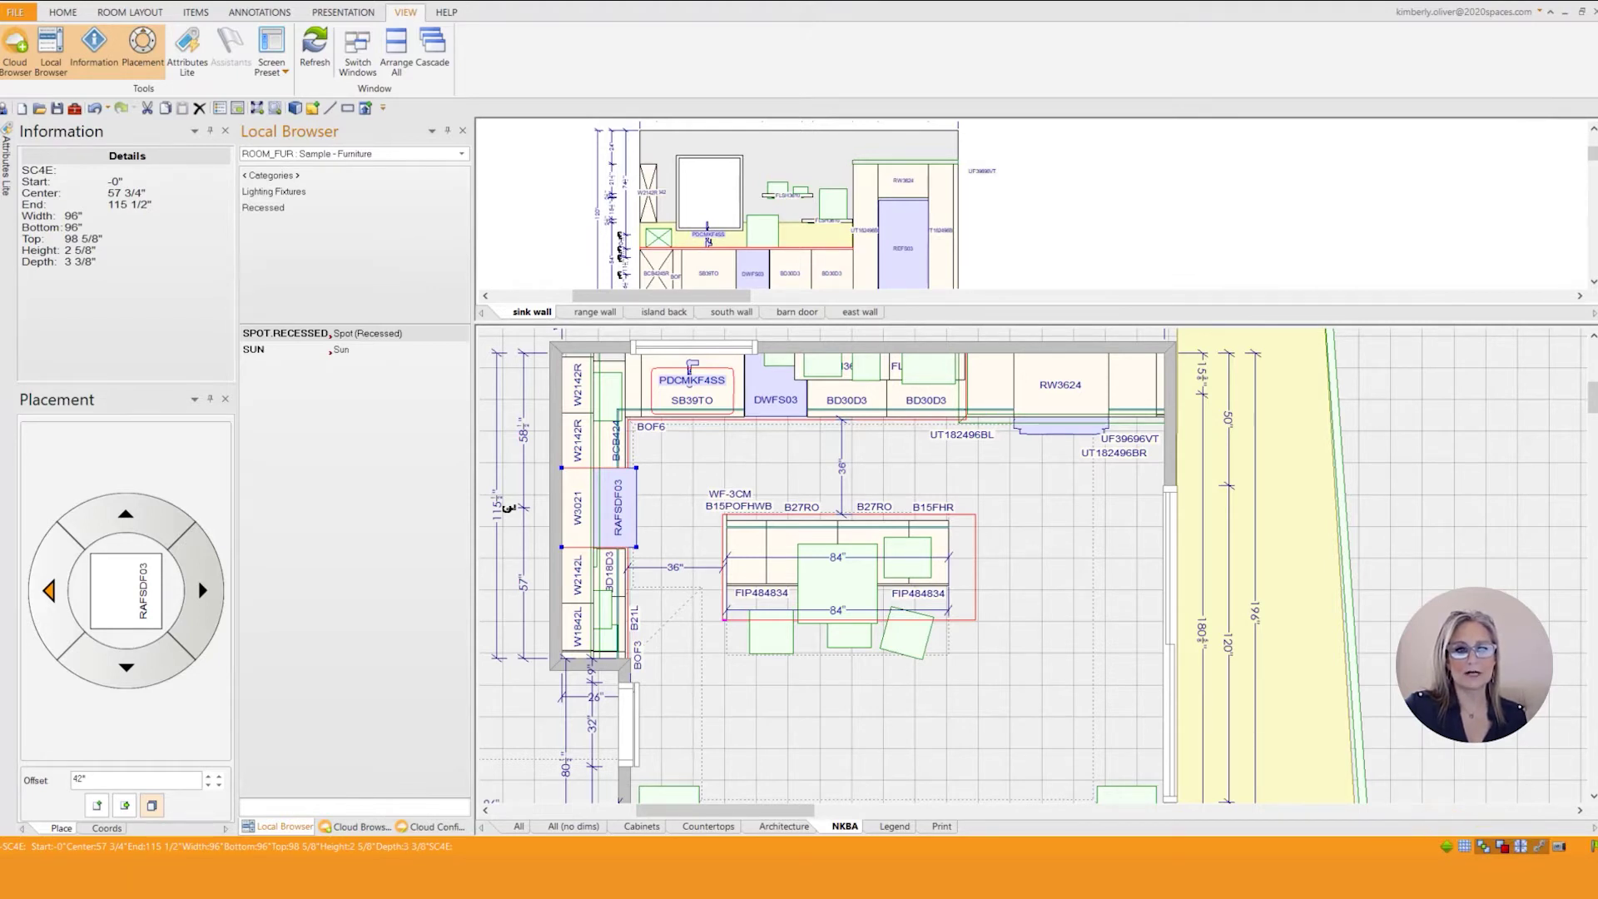
{"action": "left_click", "coordinate": [1447, 847]}
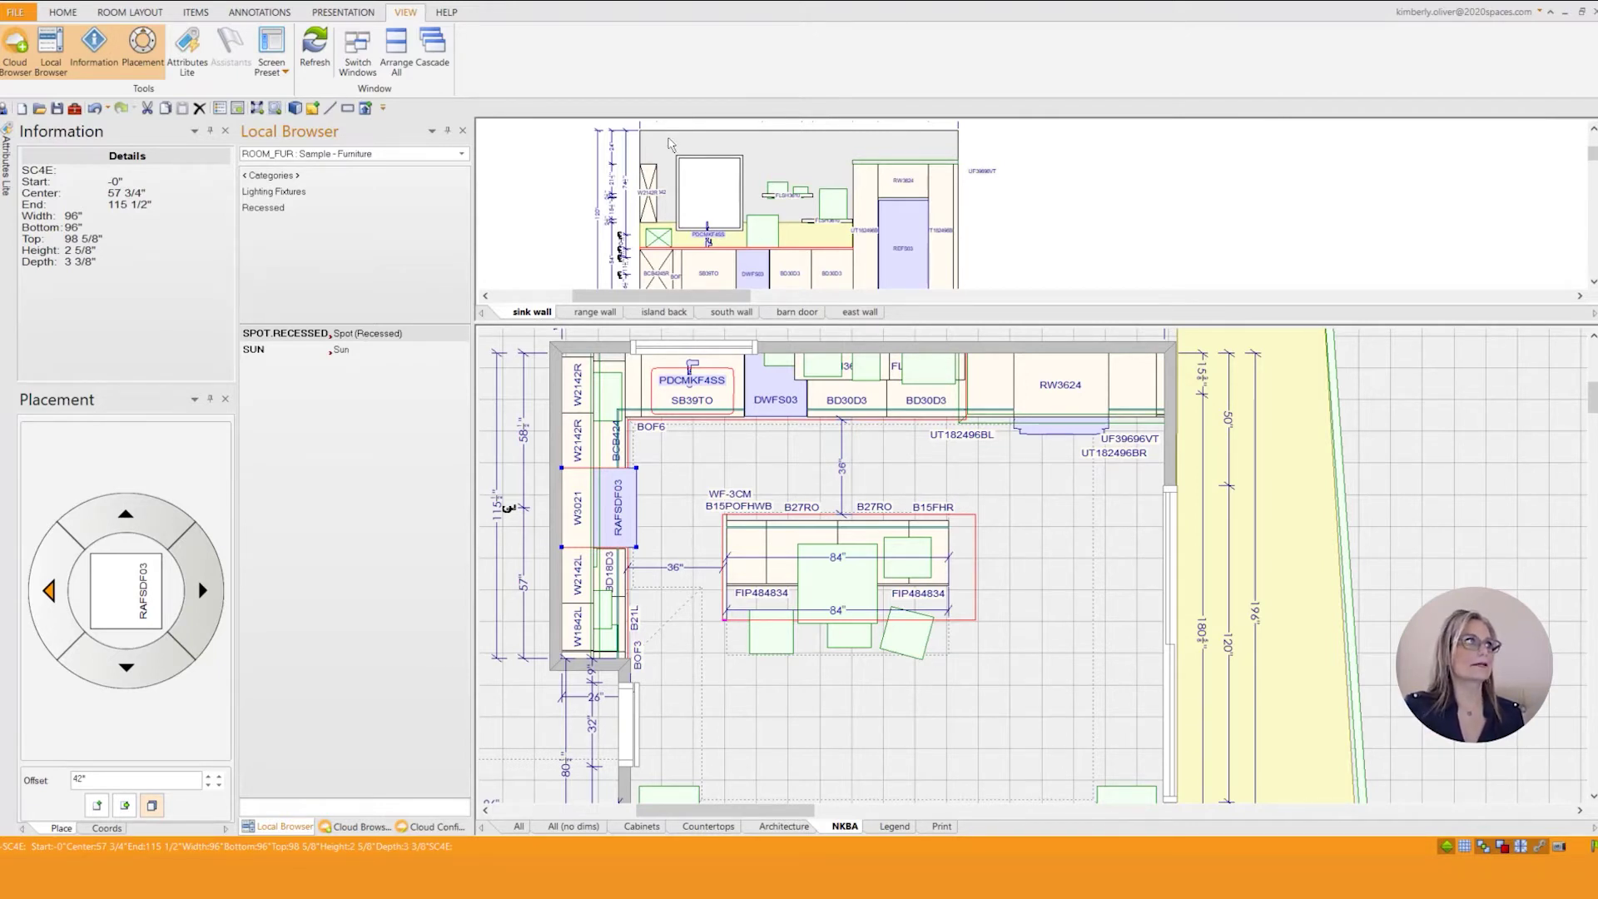
Show the HELP ribbon tab and open the program's help contents
{"action": "left_click", "coordinate": [454, 15]}
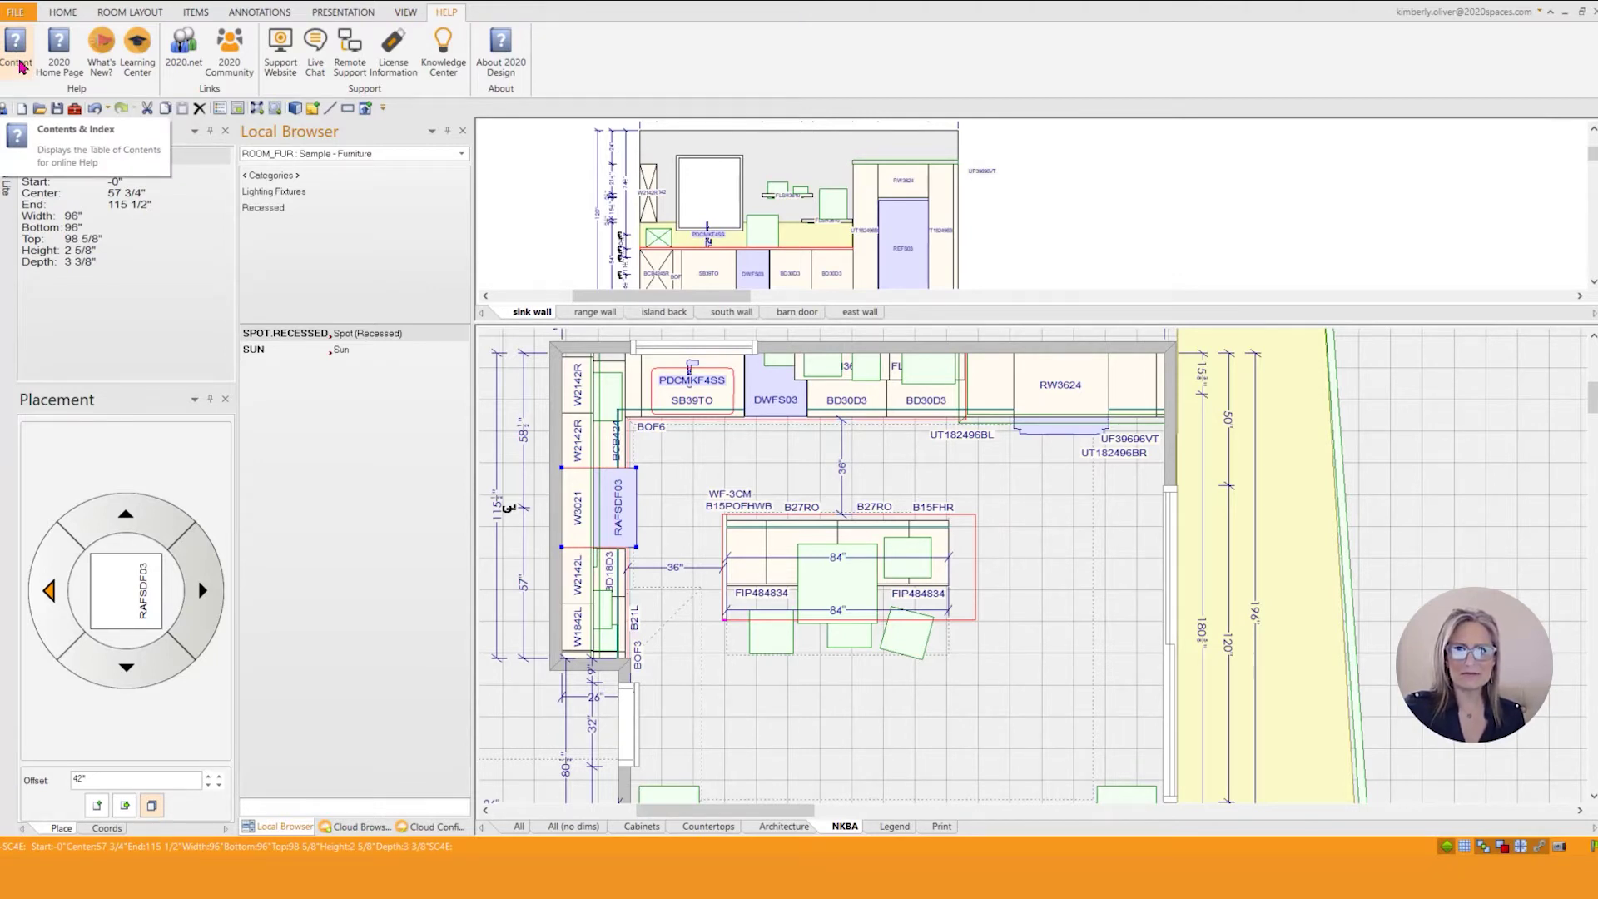
{"action": "left_click", "coordinate": [18, 65]}
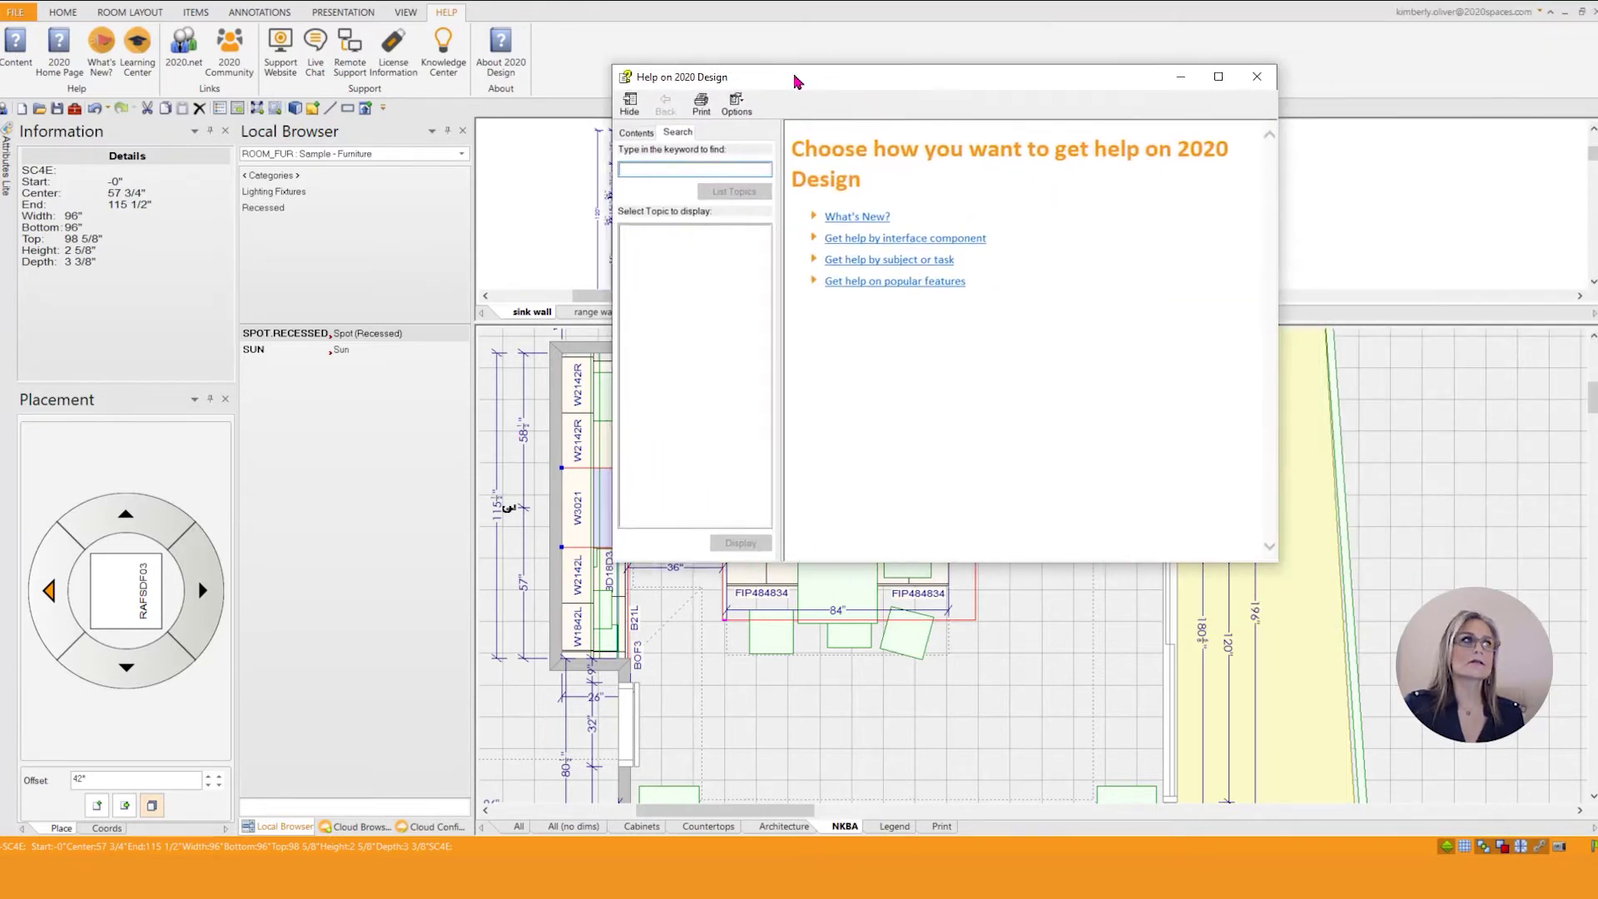
Move the Help window further left and go from its Contents tab to the Search tab
{"action": "left_click_drag", "start_coordinate": [796, 81], "coordinate": [647, 76]}
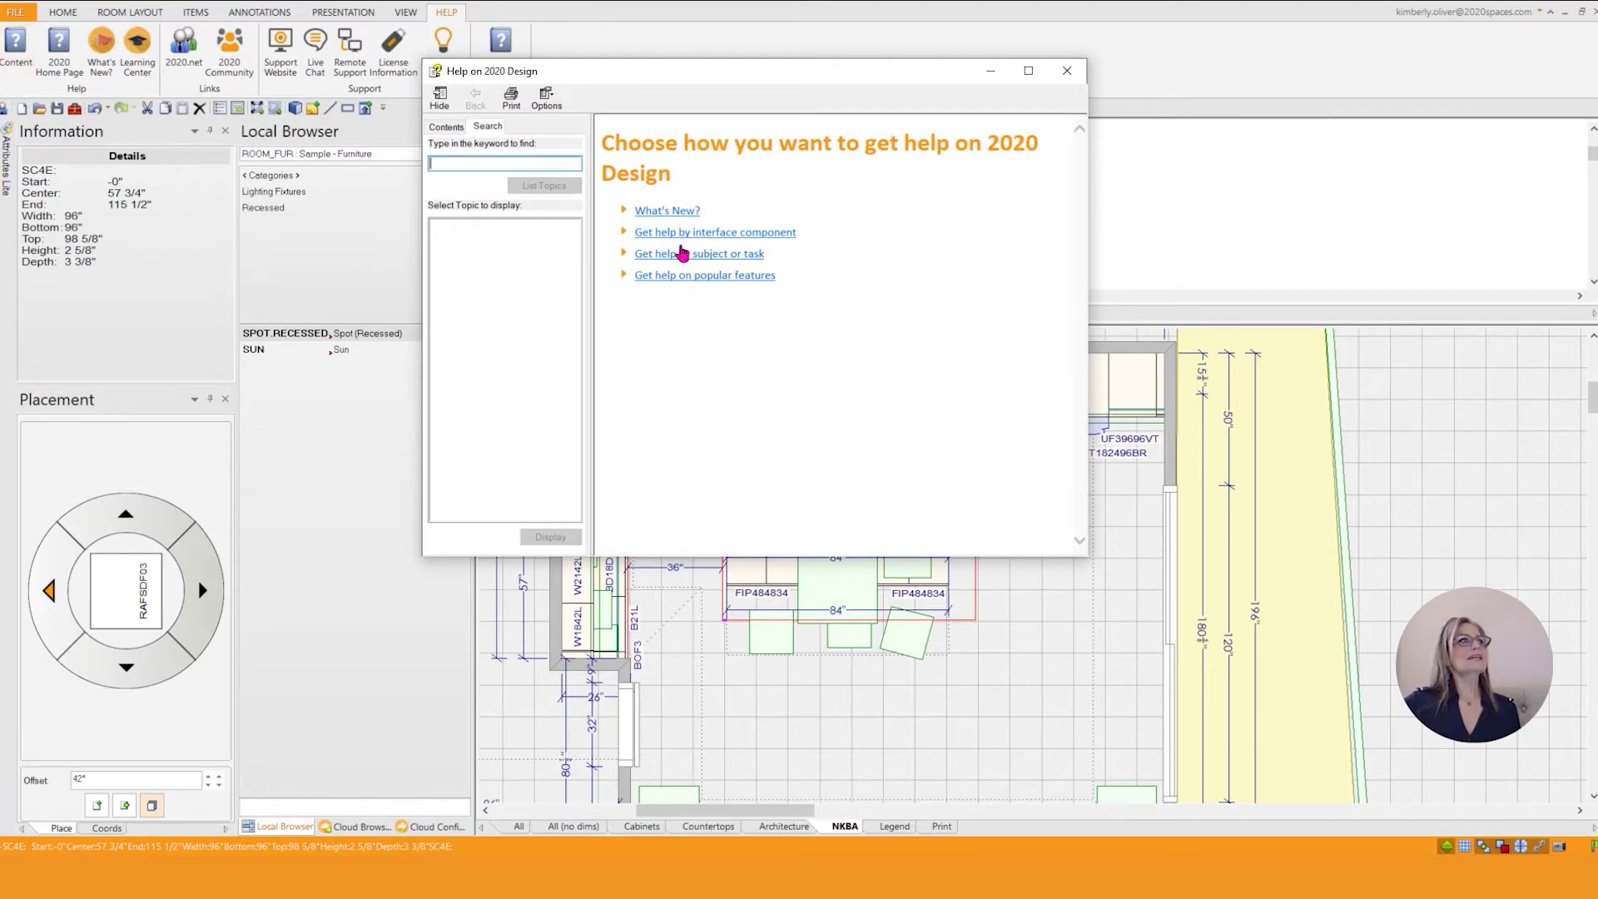
{"action": "left_click", "coordinate": [444, 127]}
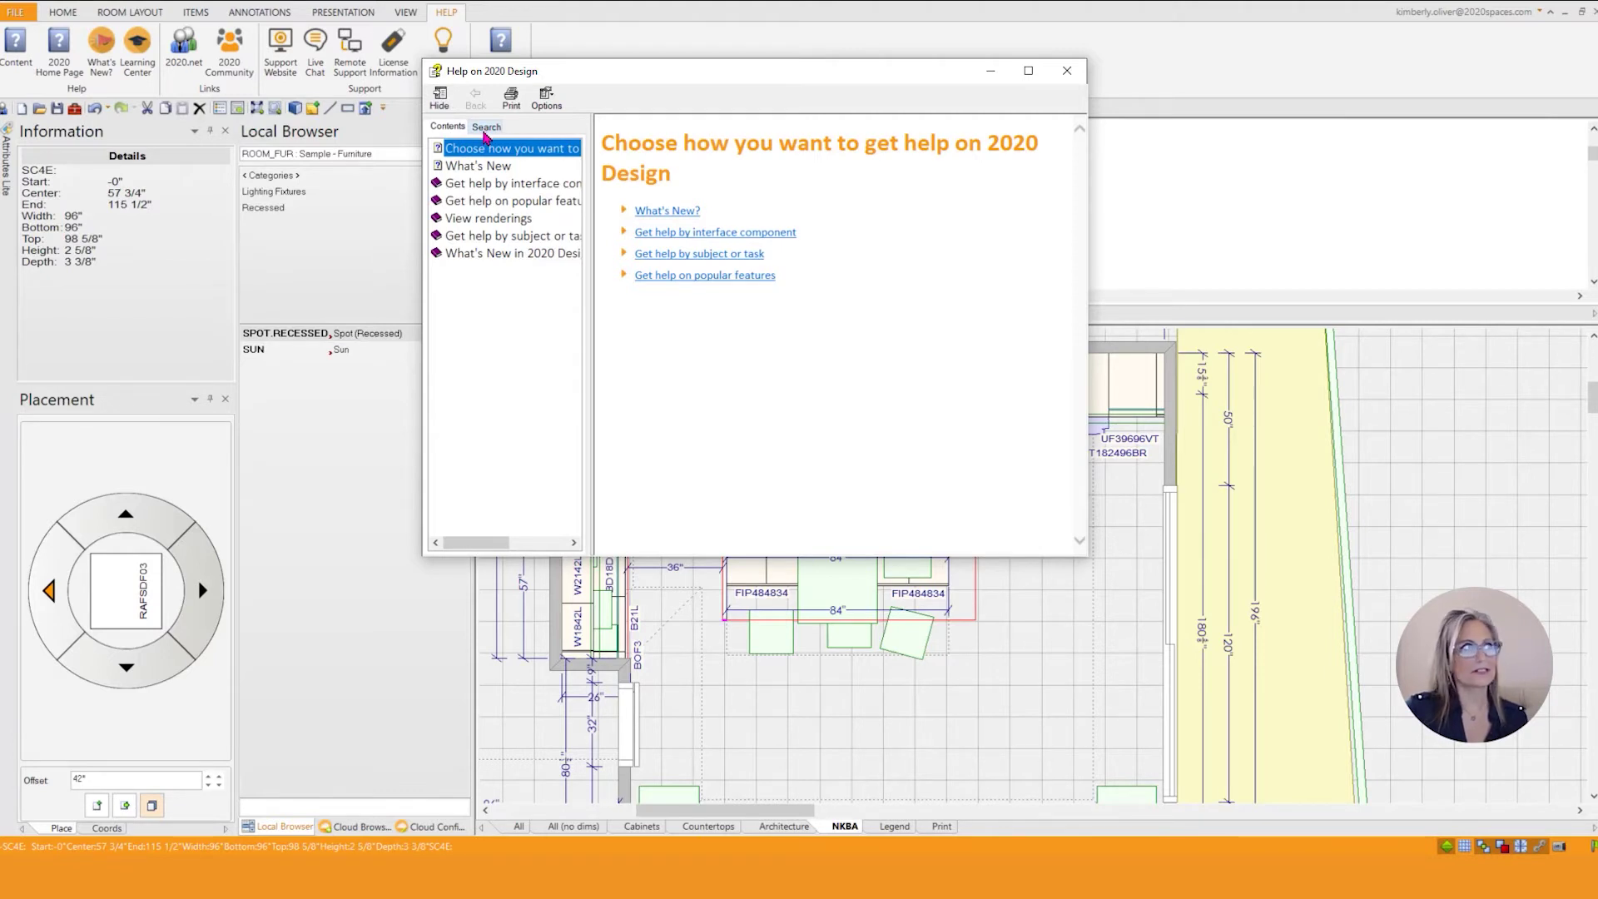
{"action": "left_click", "coordinate": [485, 129]}
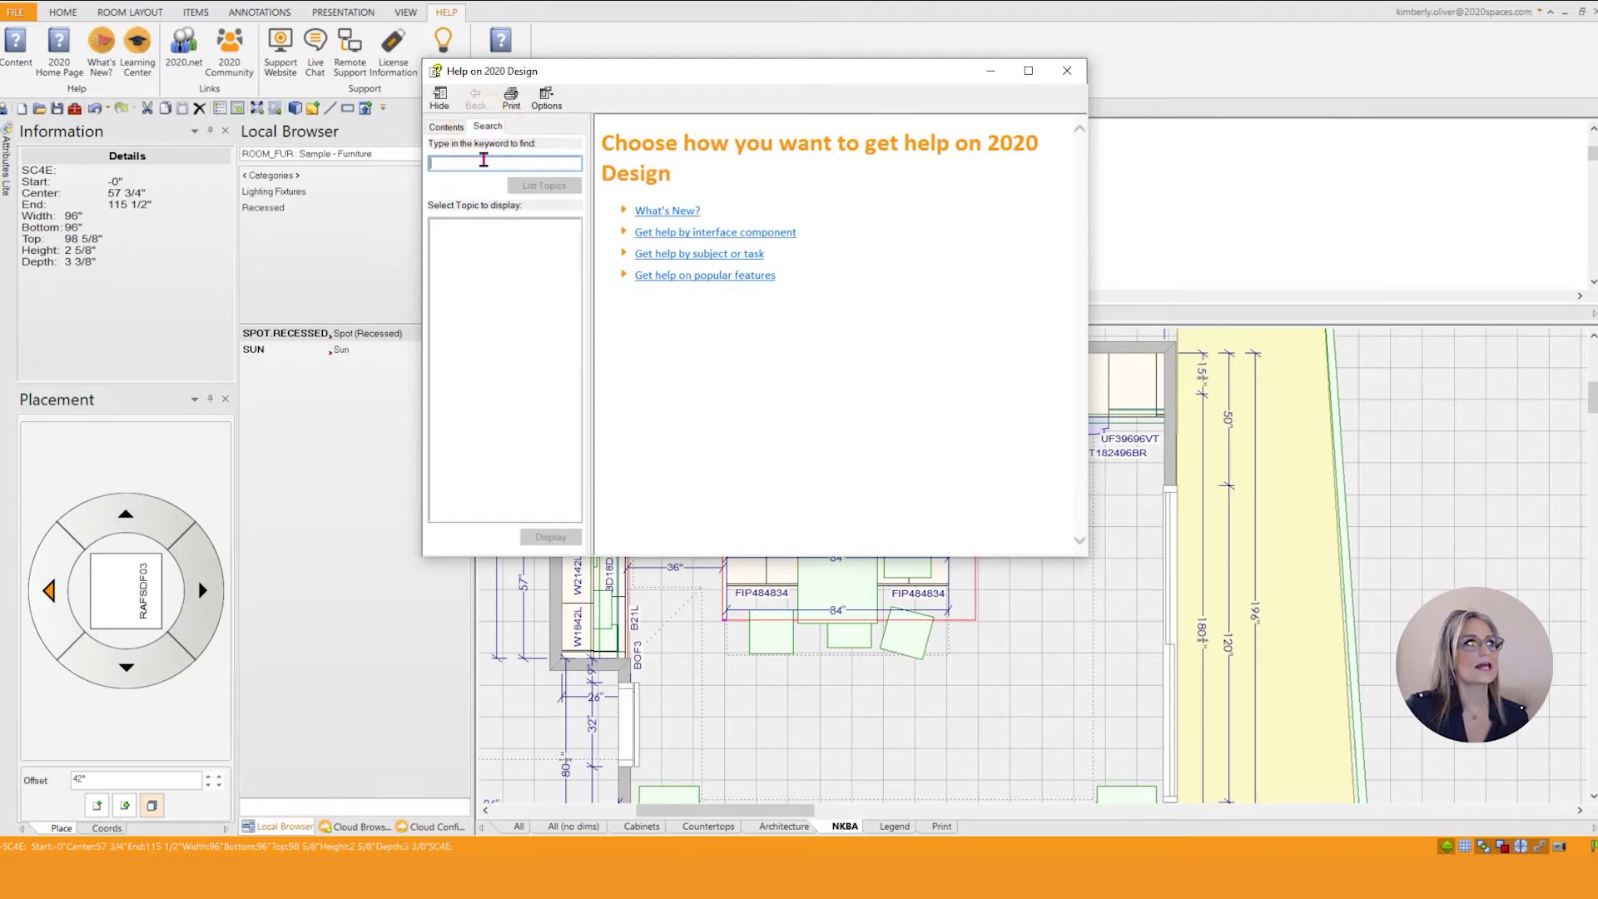
Search help for 'work area toolbar' and open the Work Area Control Buttons topic
{"action": "left_click", "coordinate": [481, 164]}
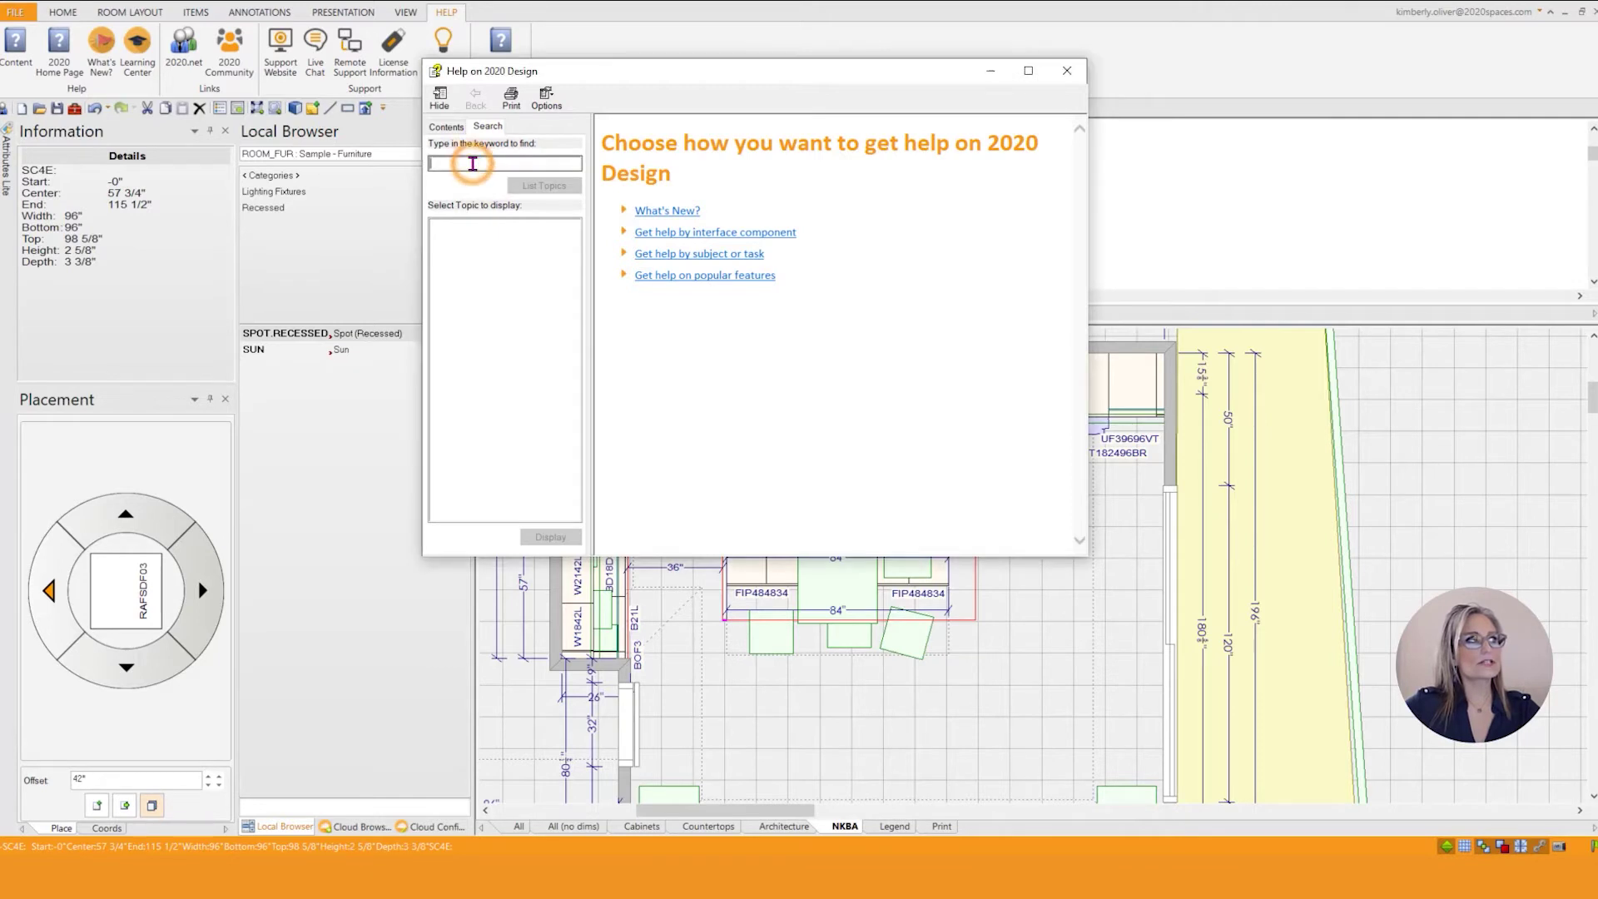
{"action": "type", "text": "work area"}
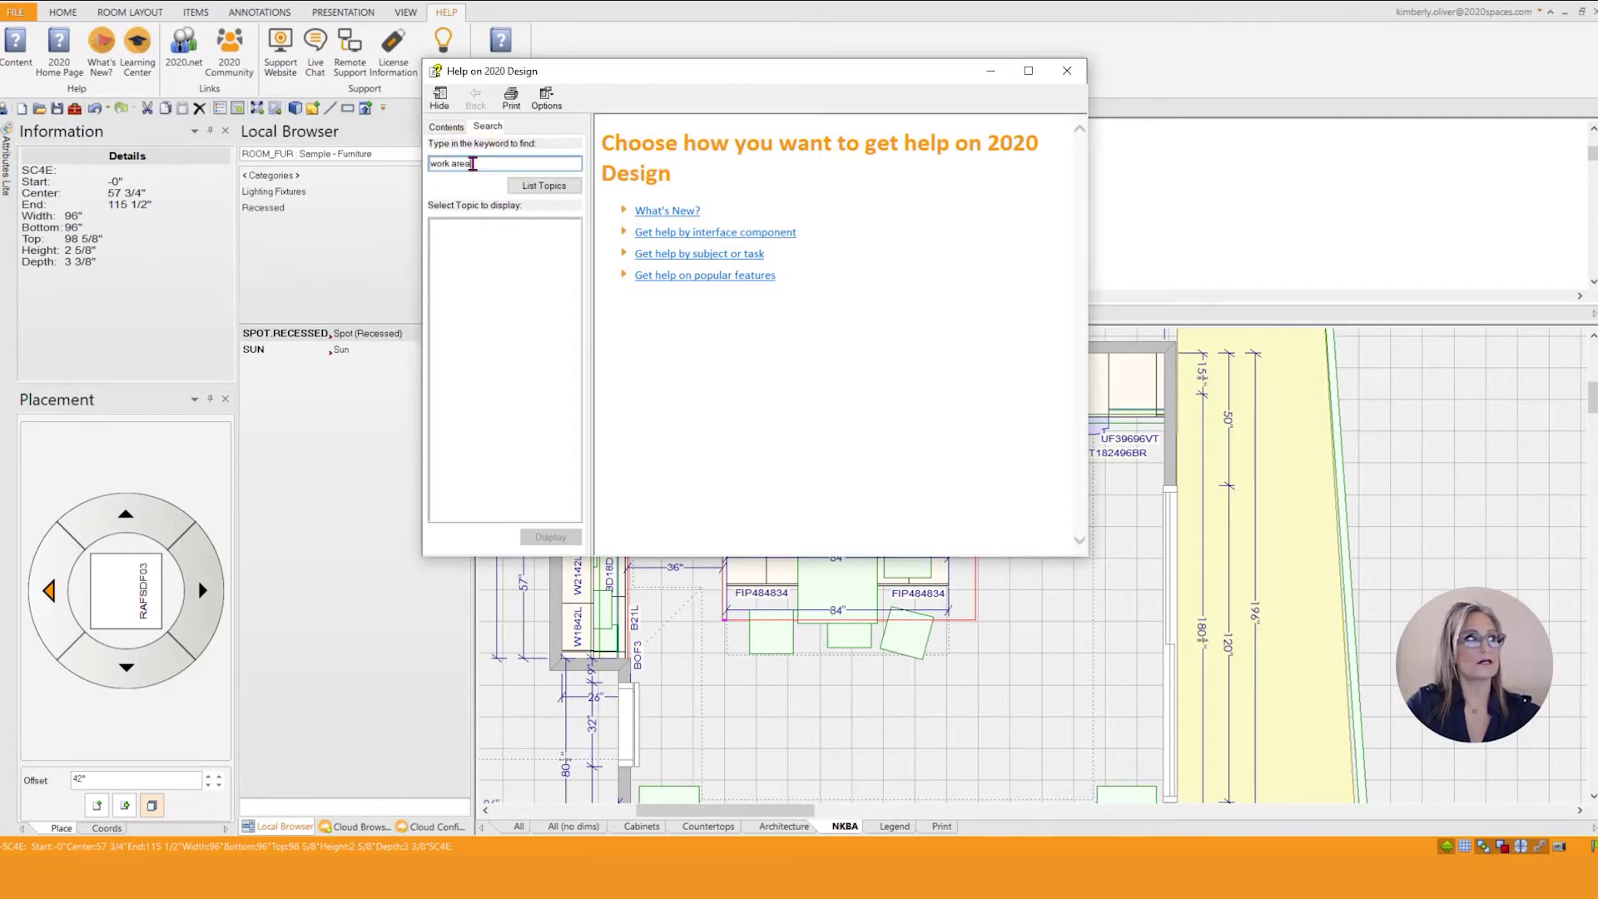
{"action": "type", "text": " to"}
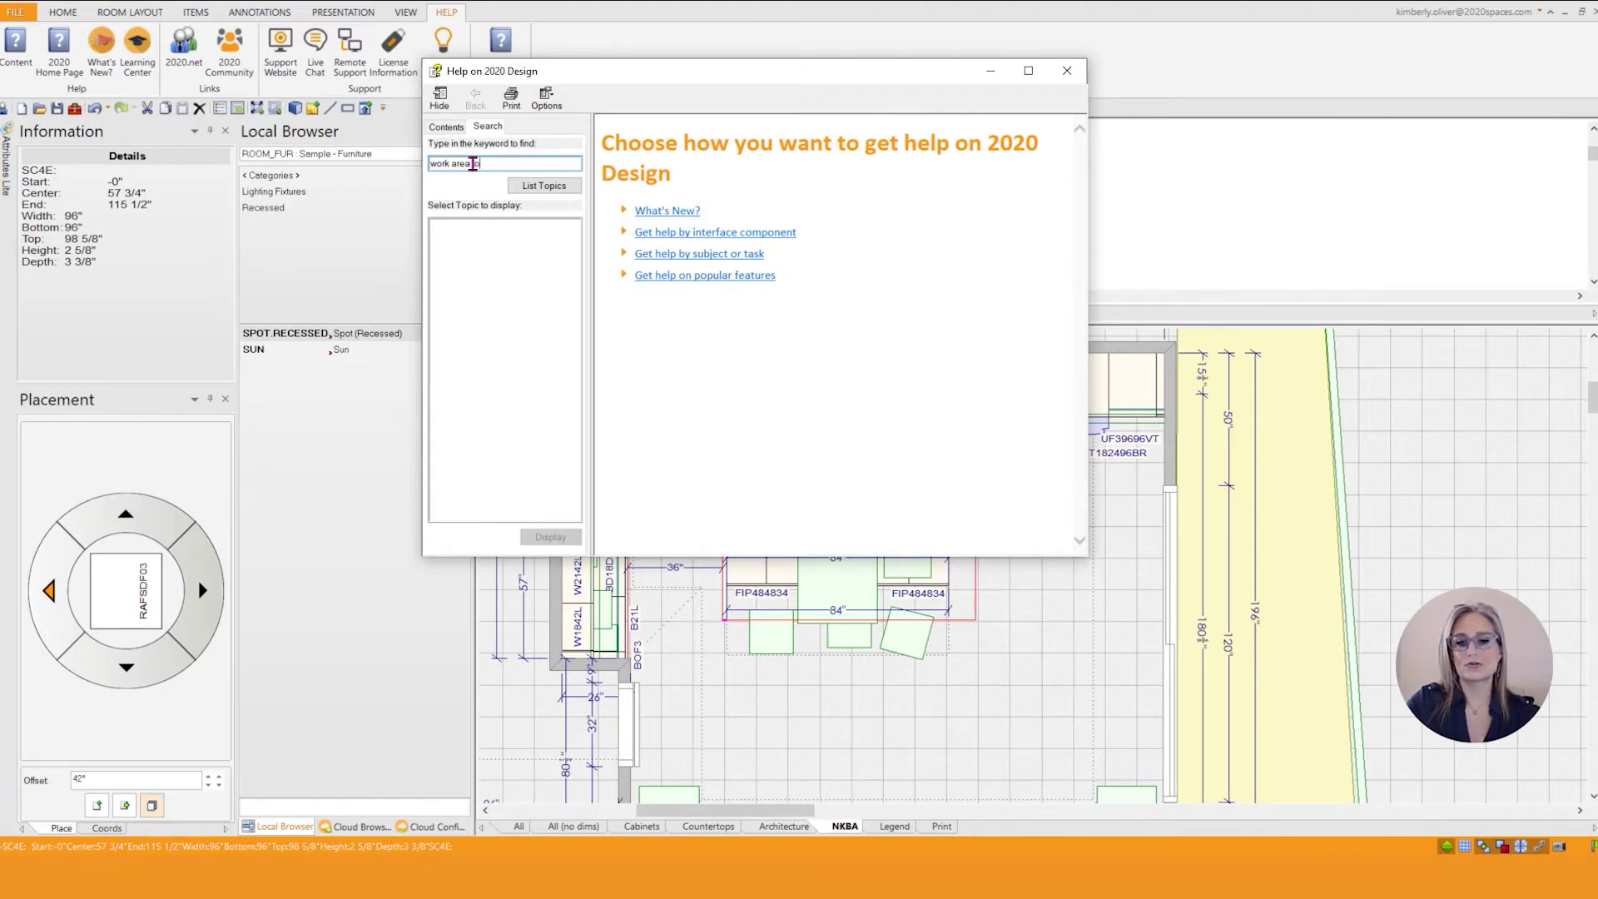
{"action": "type", "text": "olbar"}
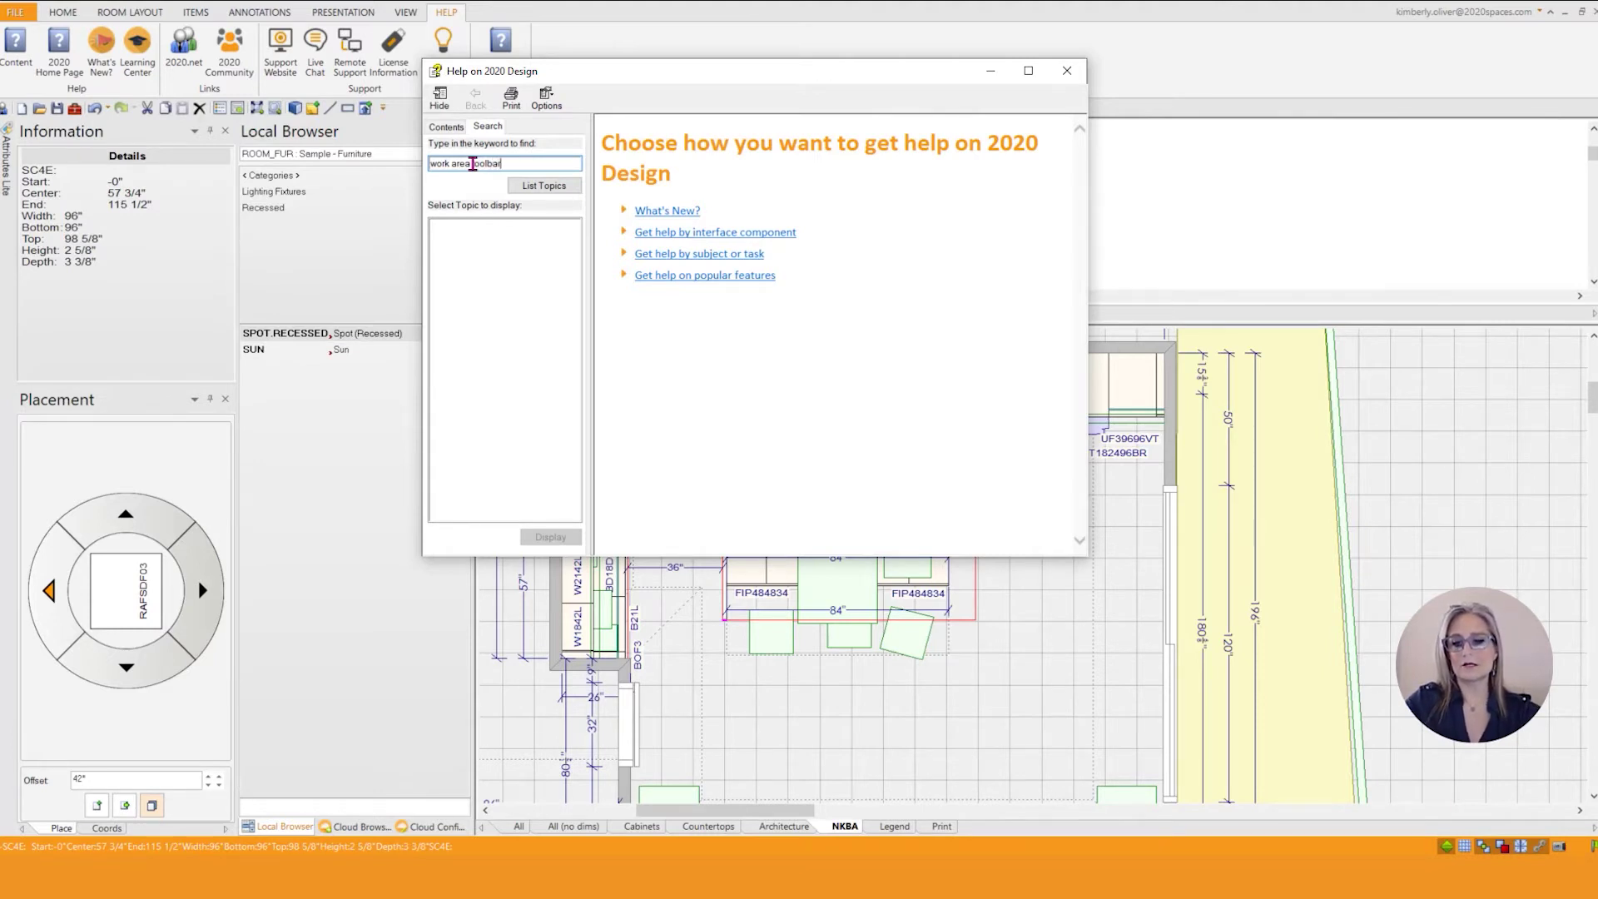
{"action": "key", "text": "Return"}
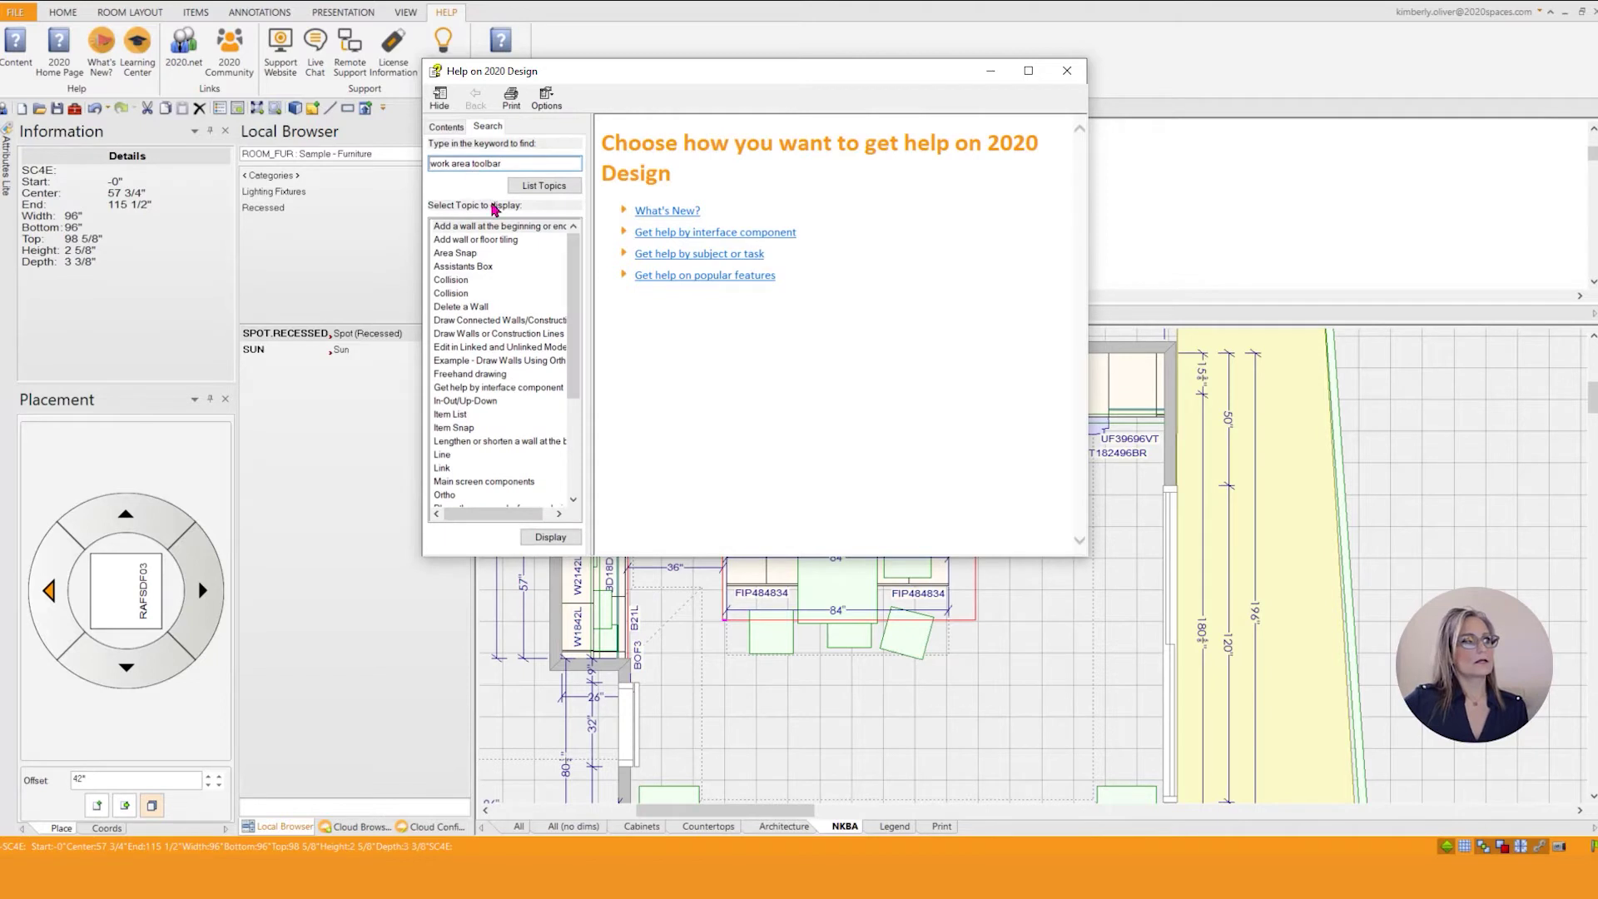
{"action": "scroll", "coordinate": [568, 297], "scroll_direction": "down", "scroll_amount": 4}
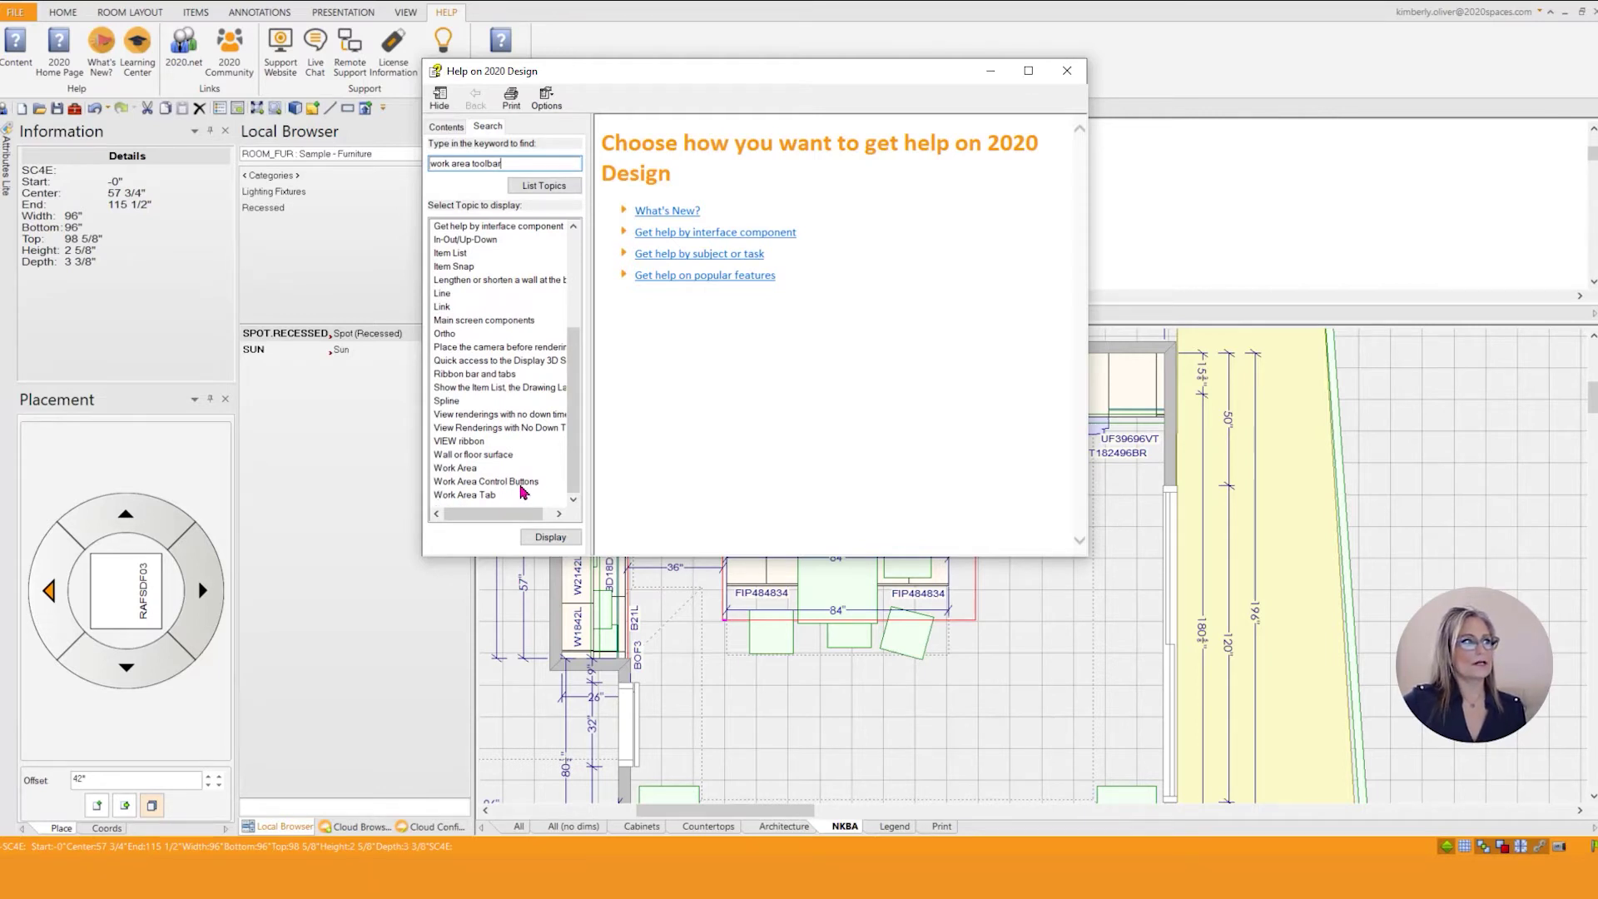
{"action": "double_click", "coordinate": [521, 486]}
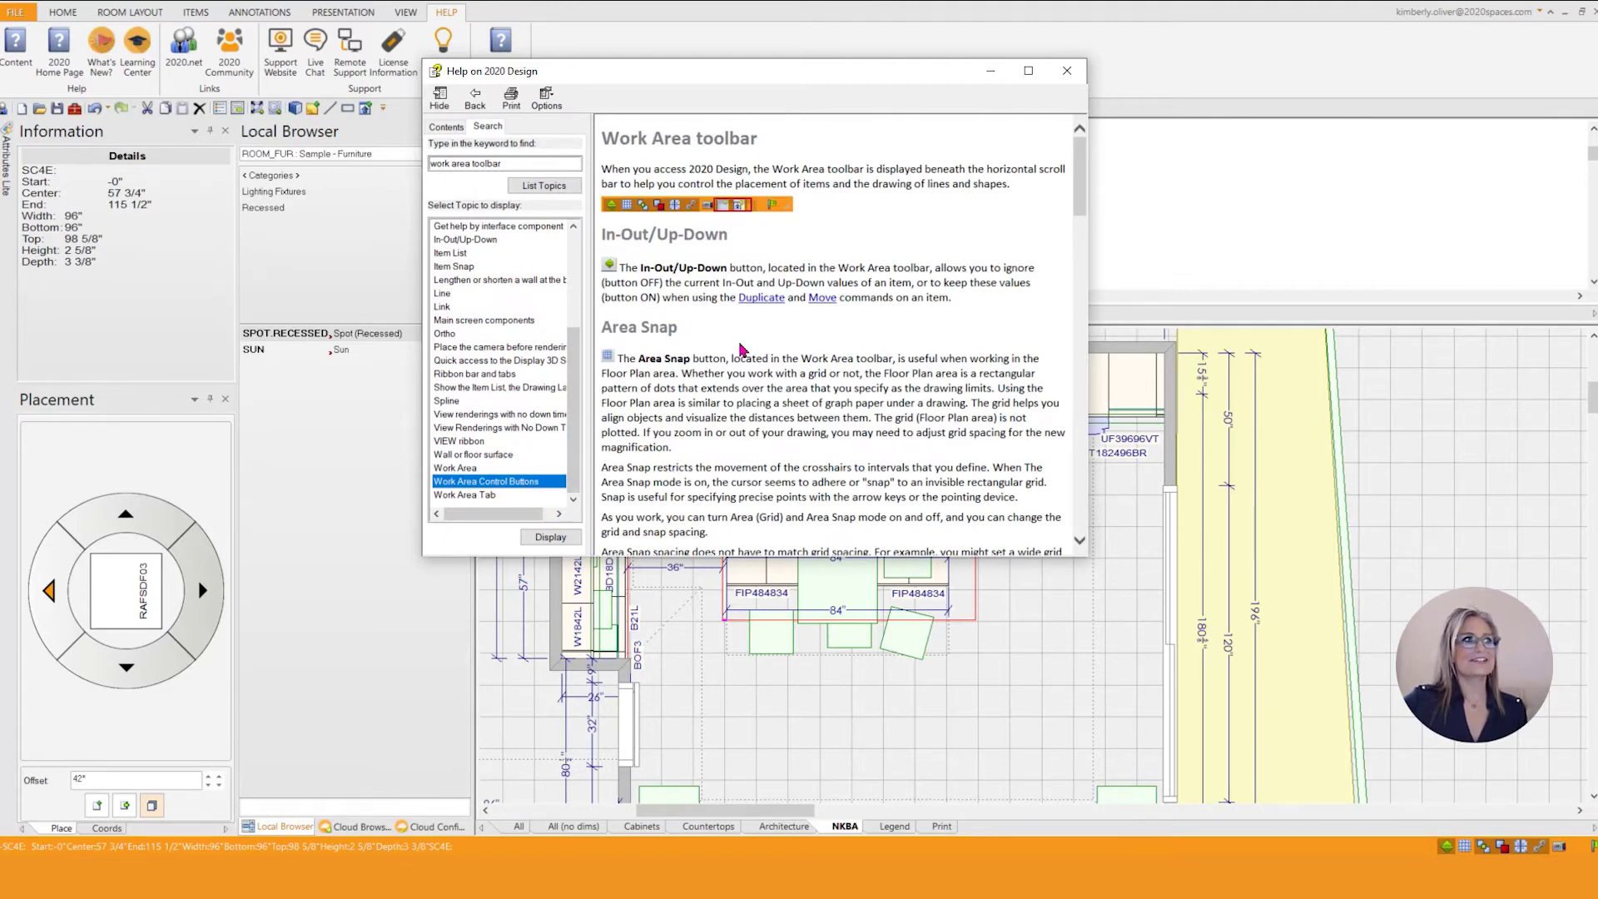
Scroll the Work Area toolbar help page down through Area Snap to Item Snap
{"action": "scroll", "coordinate": [741, 350], "scroll_direction": "down", "scroll_amount": 5}
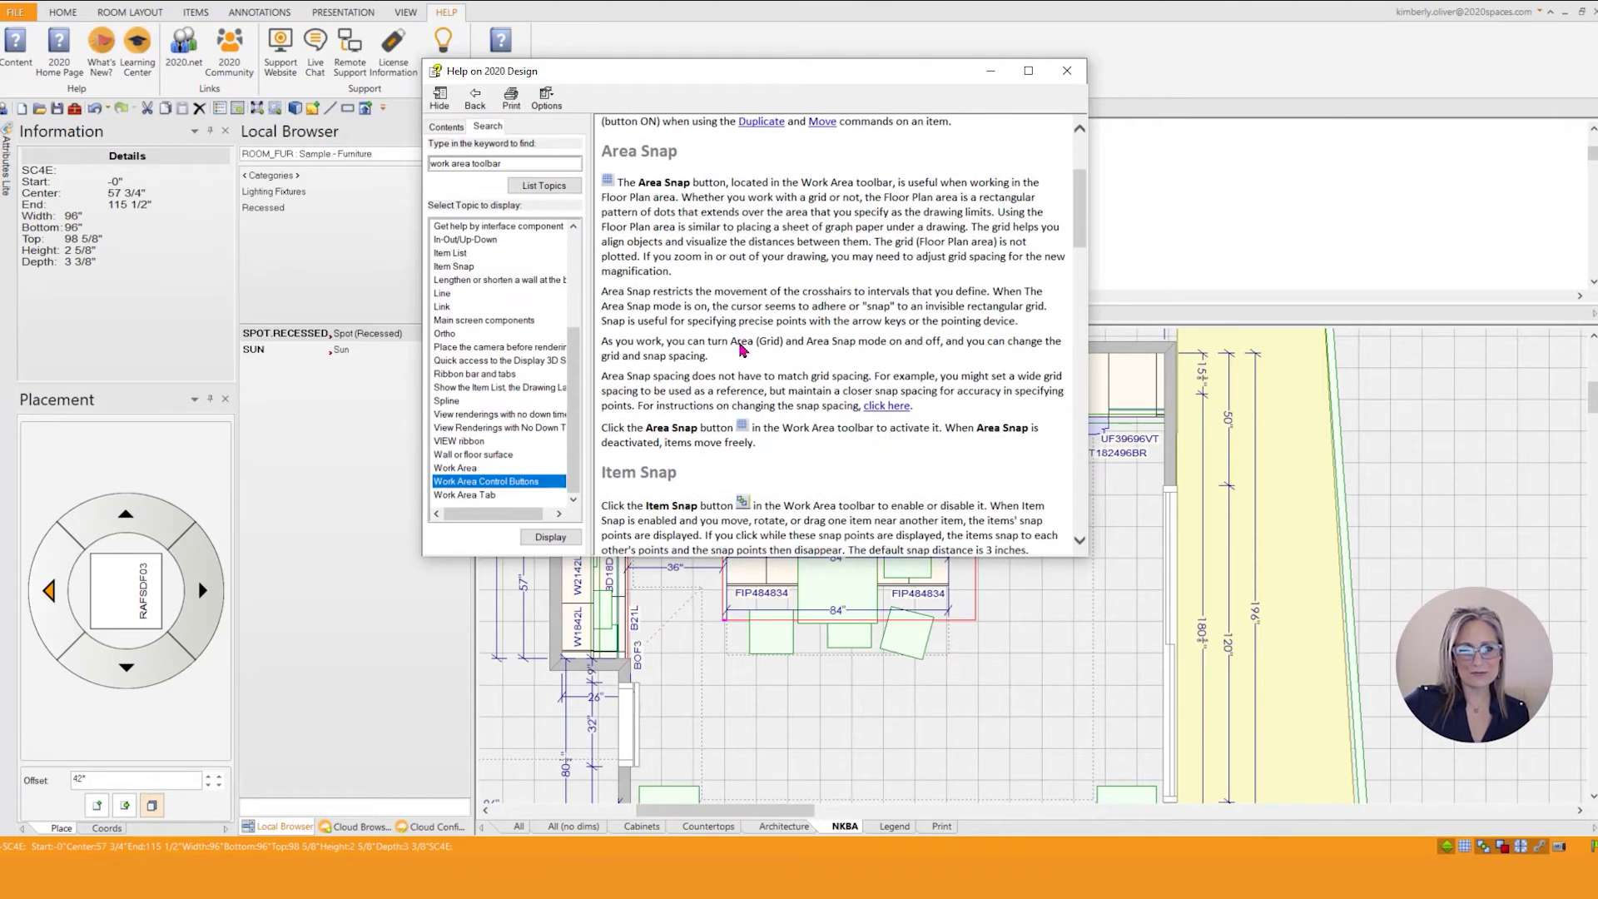
{"action": "scroll", "coordinate": [741, 350], "scroll_direction": "down", "scroll_amount": 4}
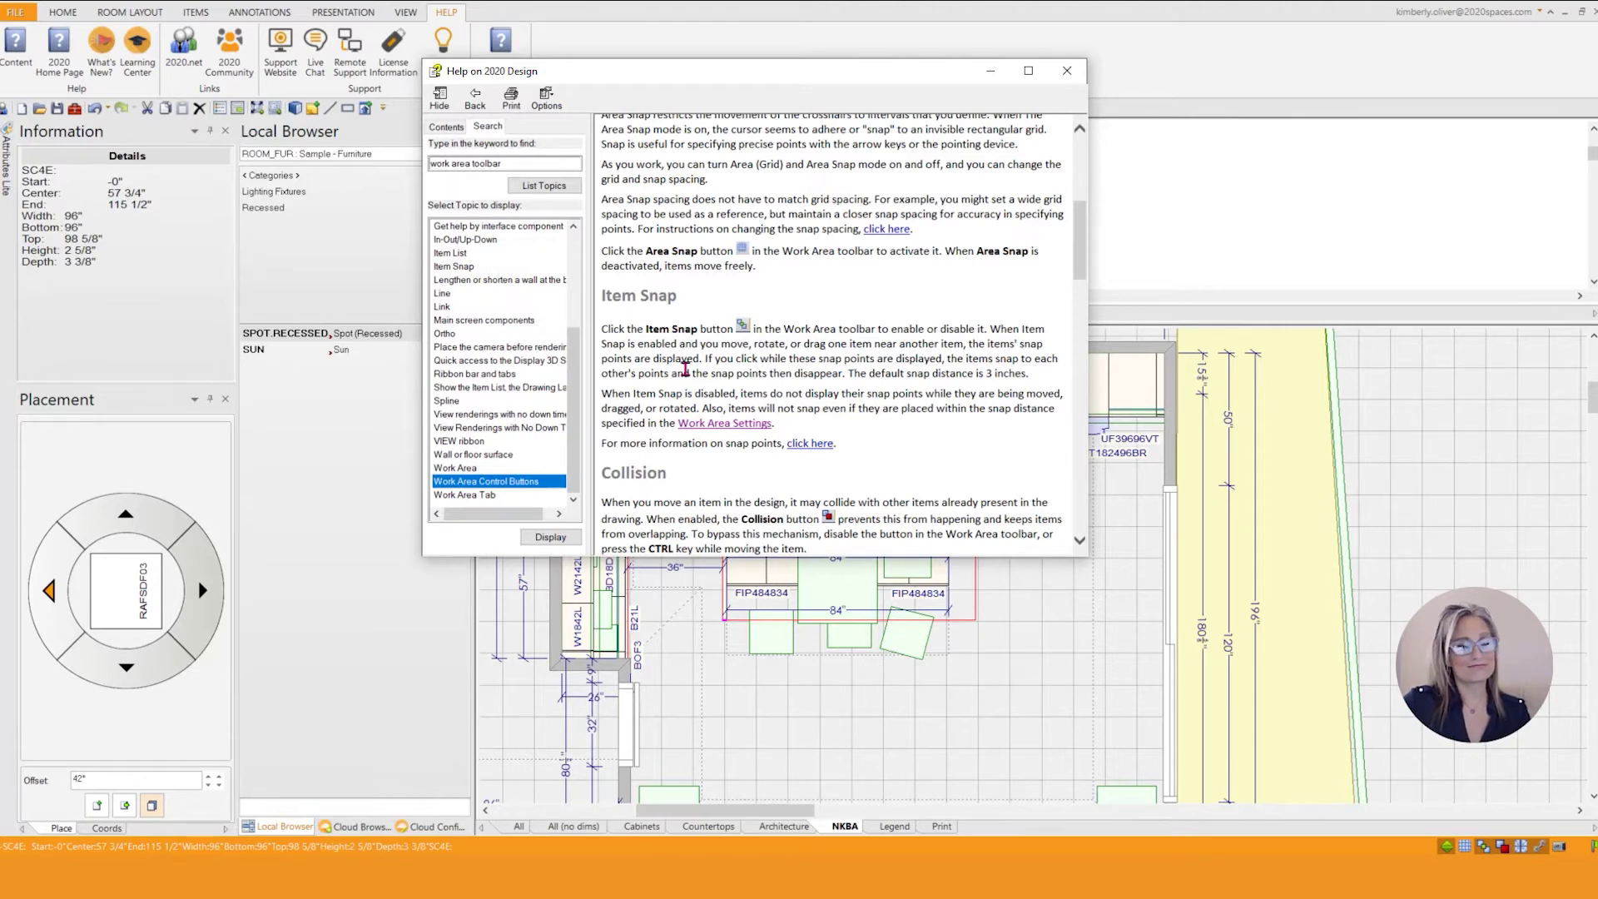
Search help for 'placement box', open the Placement box topic, and scroll to the Placement tool image
{"action": "left_click", "coordinate": [516, 163]}
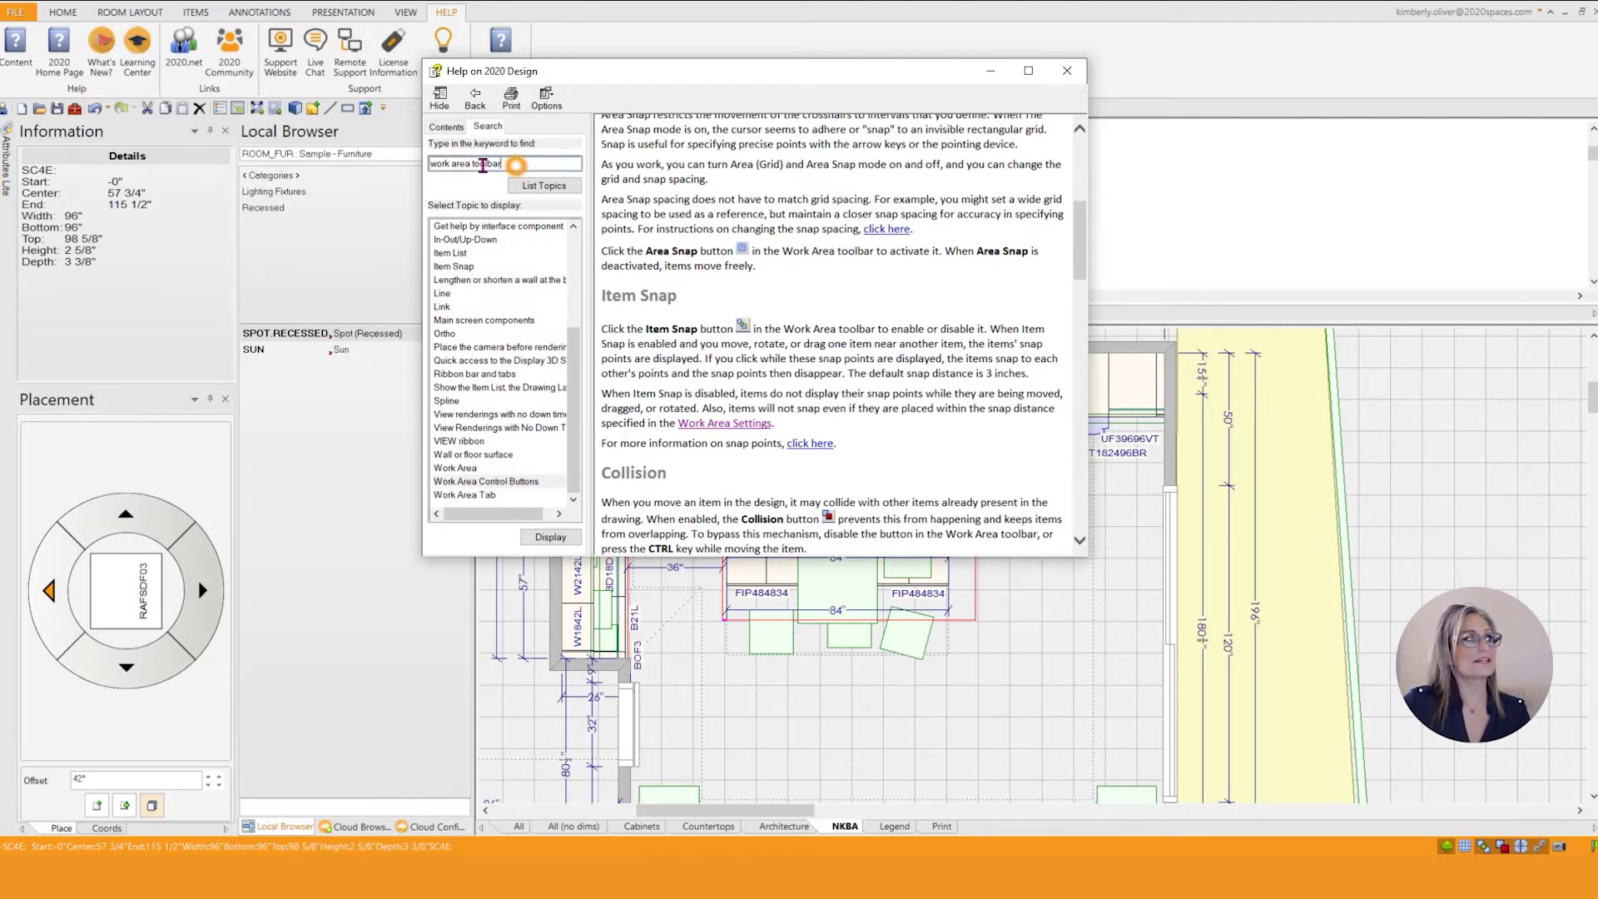
{"action": "type", "text": "pla"}
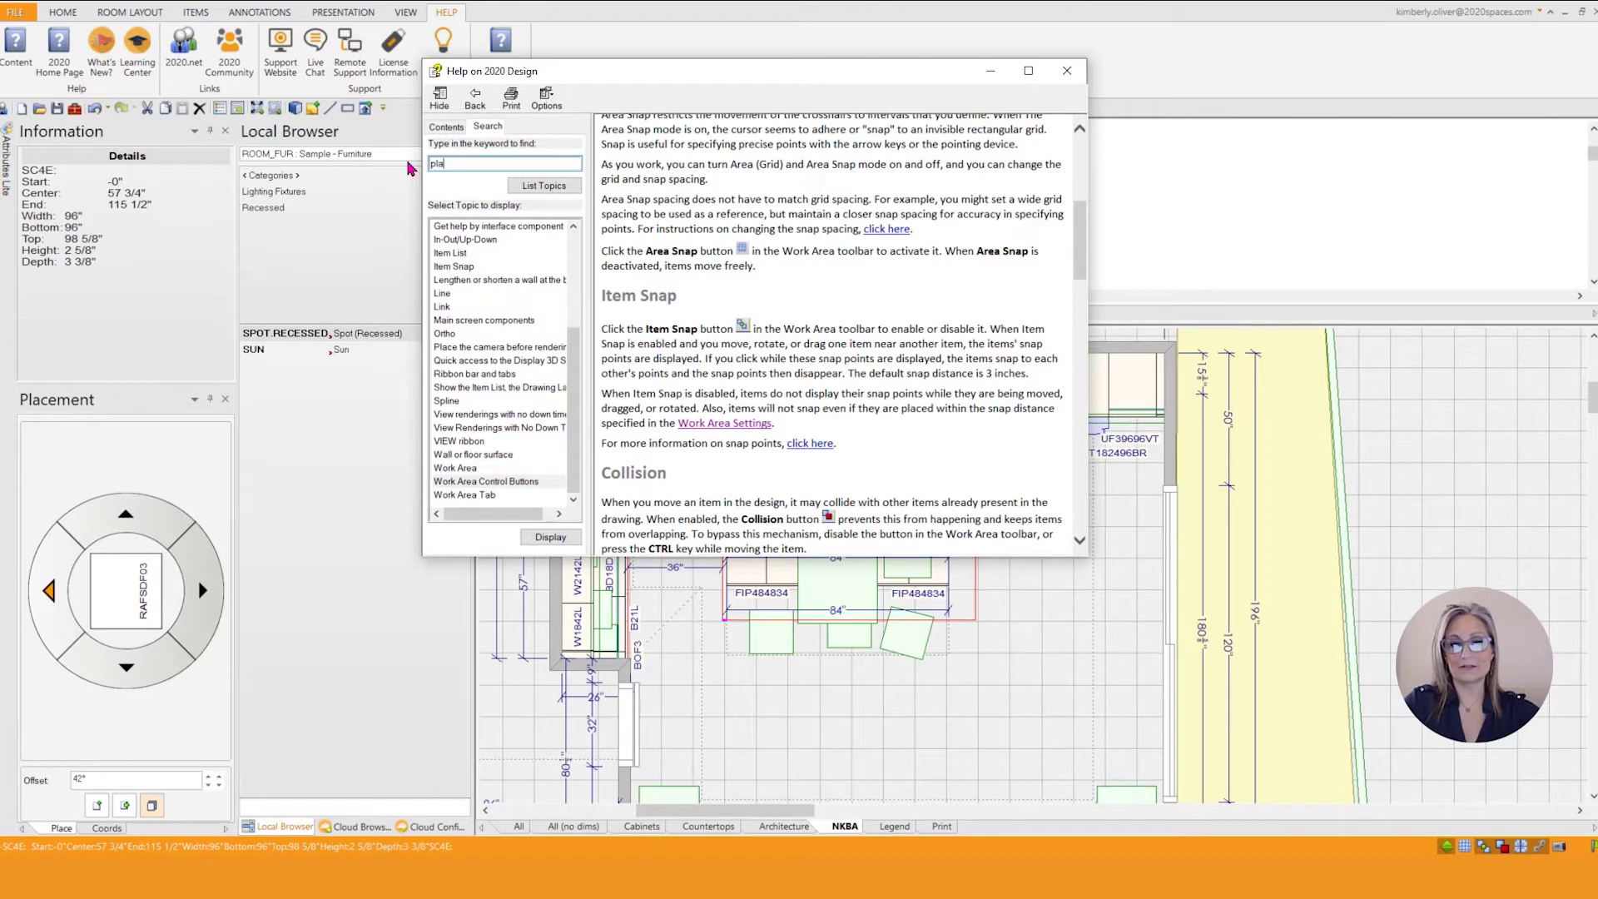
{"action": "type", "text": "cement box"}
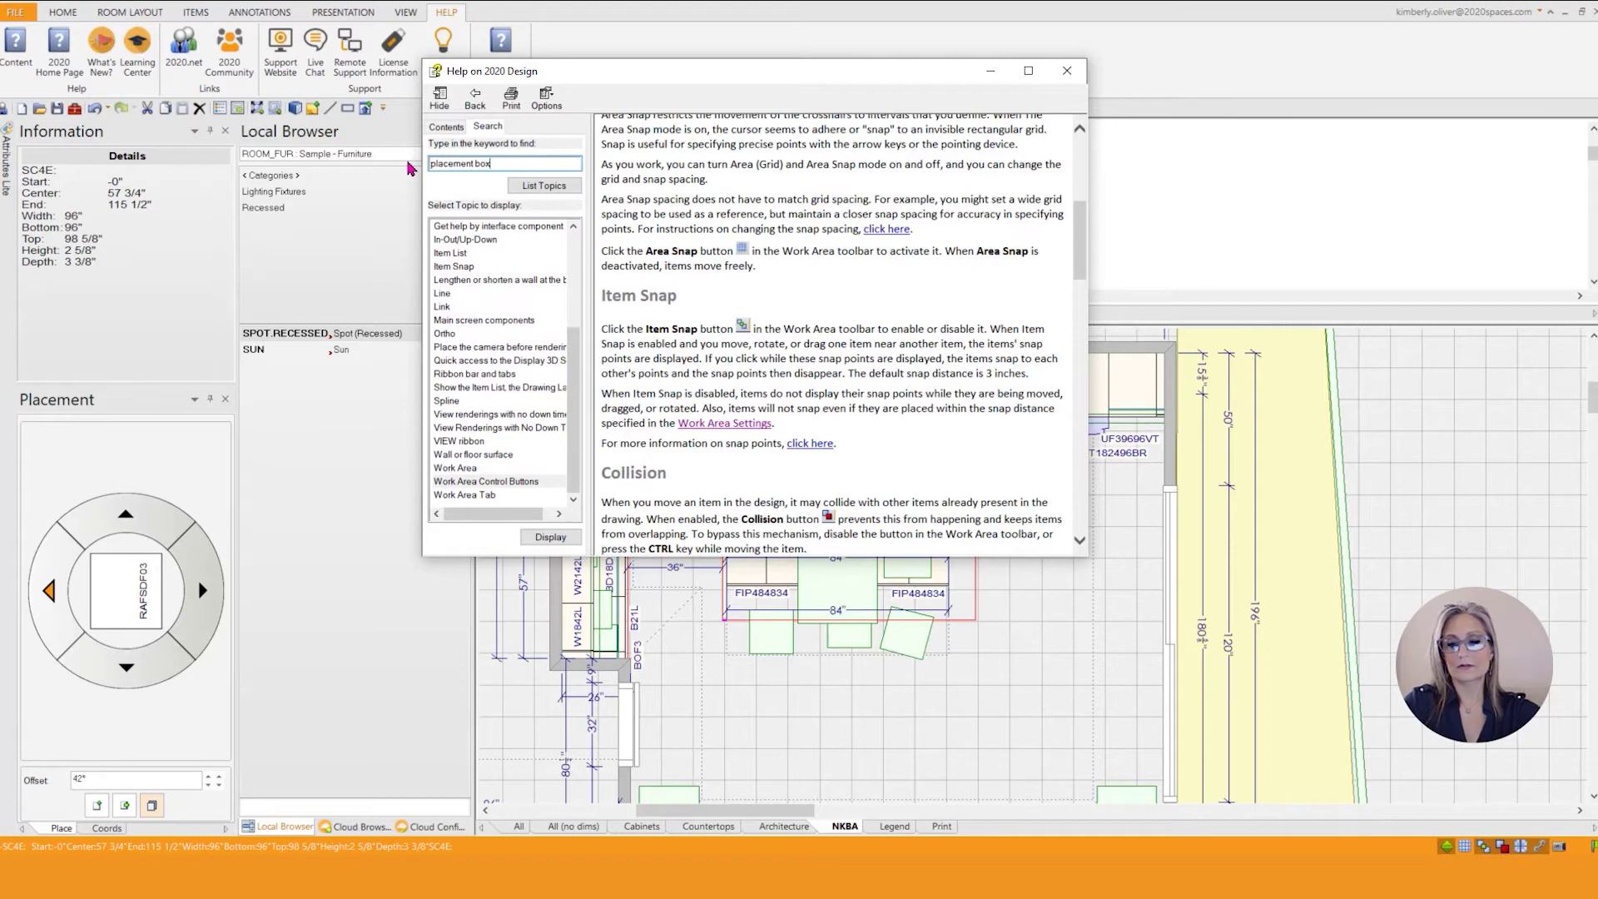
{"action": "key", "text": "Return"}
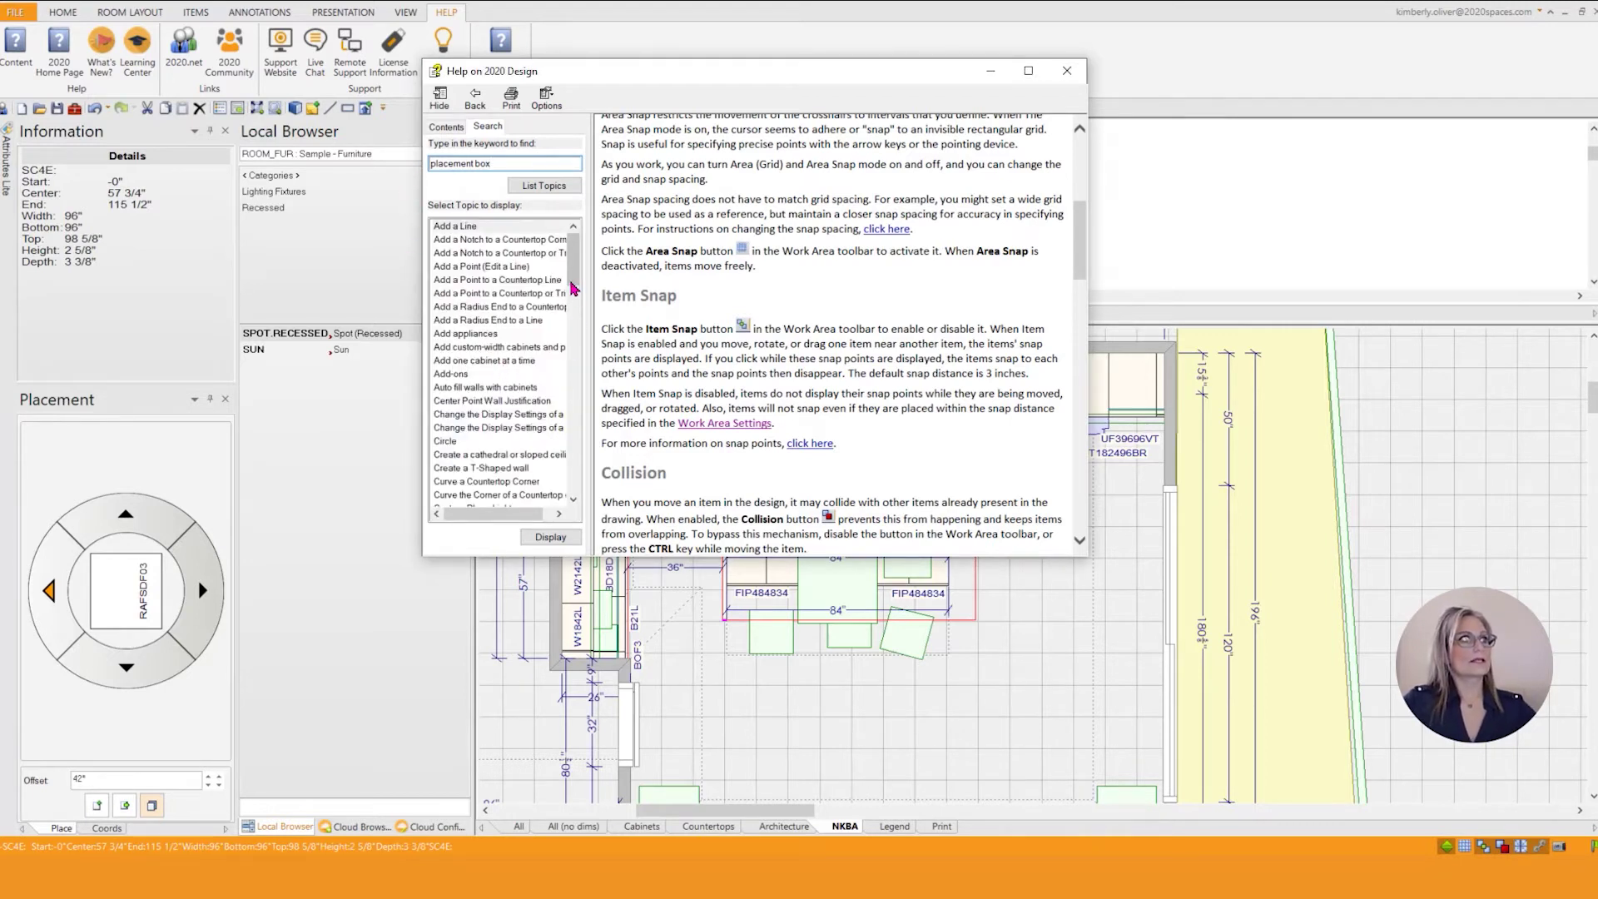
{"action": "left_click_drag", "start_coordinate": [573, 281], "coordinate": [568, 412]}
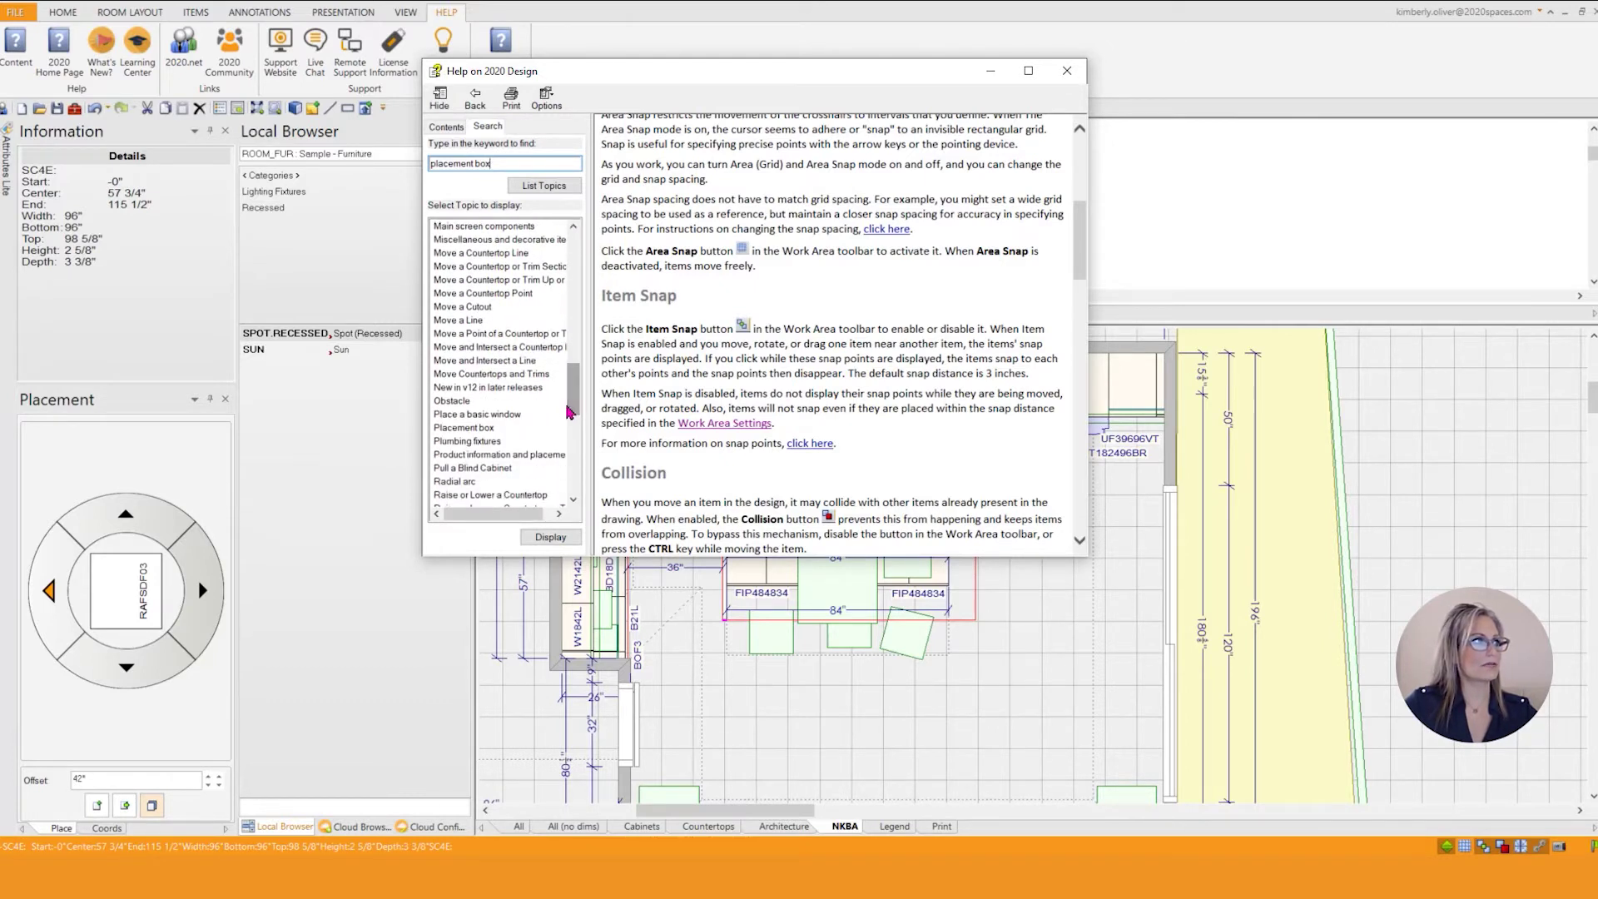
{"action": "left_click", "coordinate": [485, 429]}
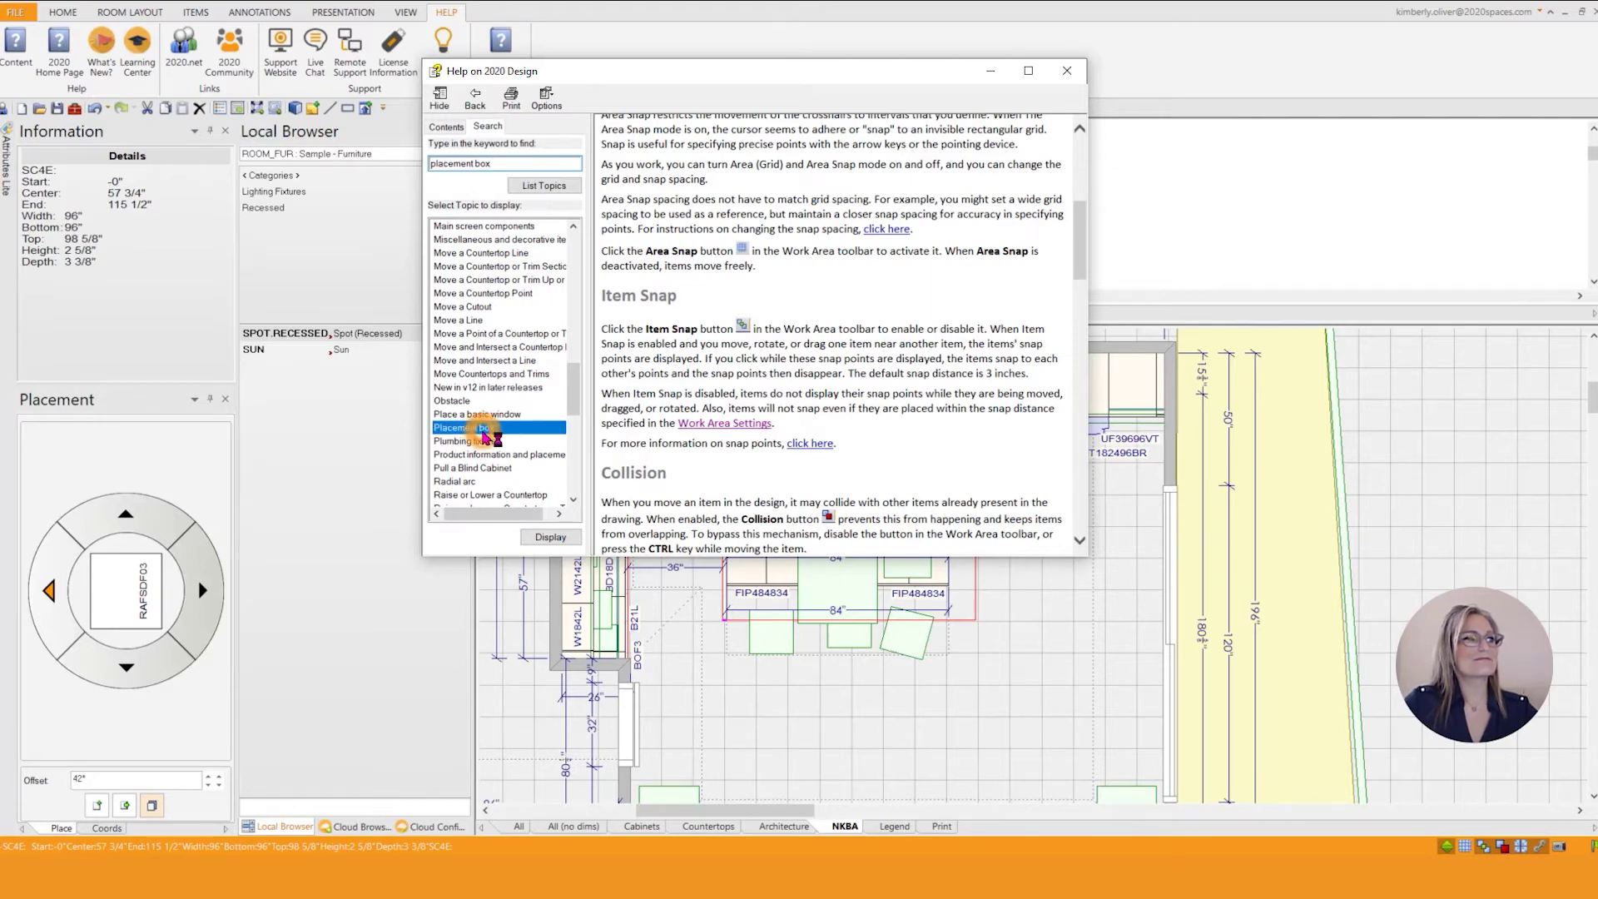
{"action": "double_click", "coordinate": [486, 432]}
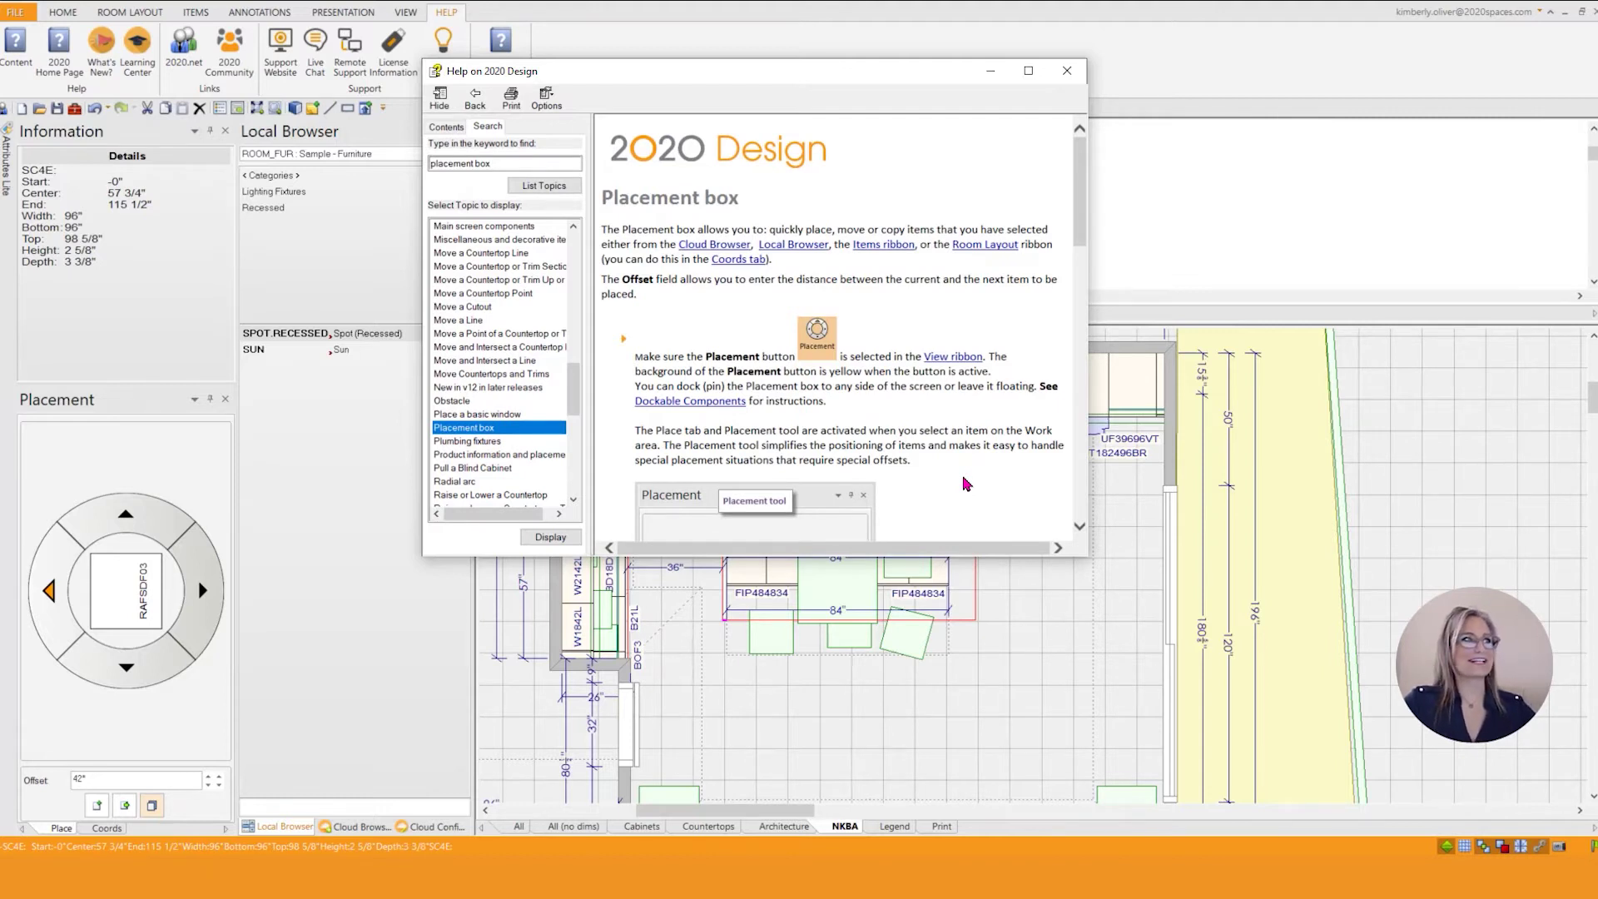
{"action": "scroll", "coordinate": [966, 483], "scroll_direction": "down", "scroll_amount": 5}
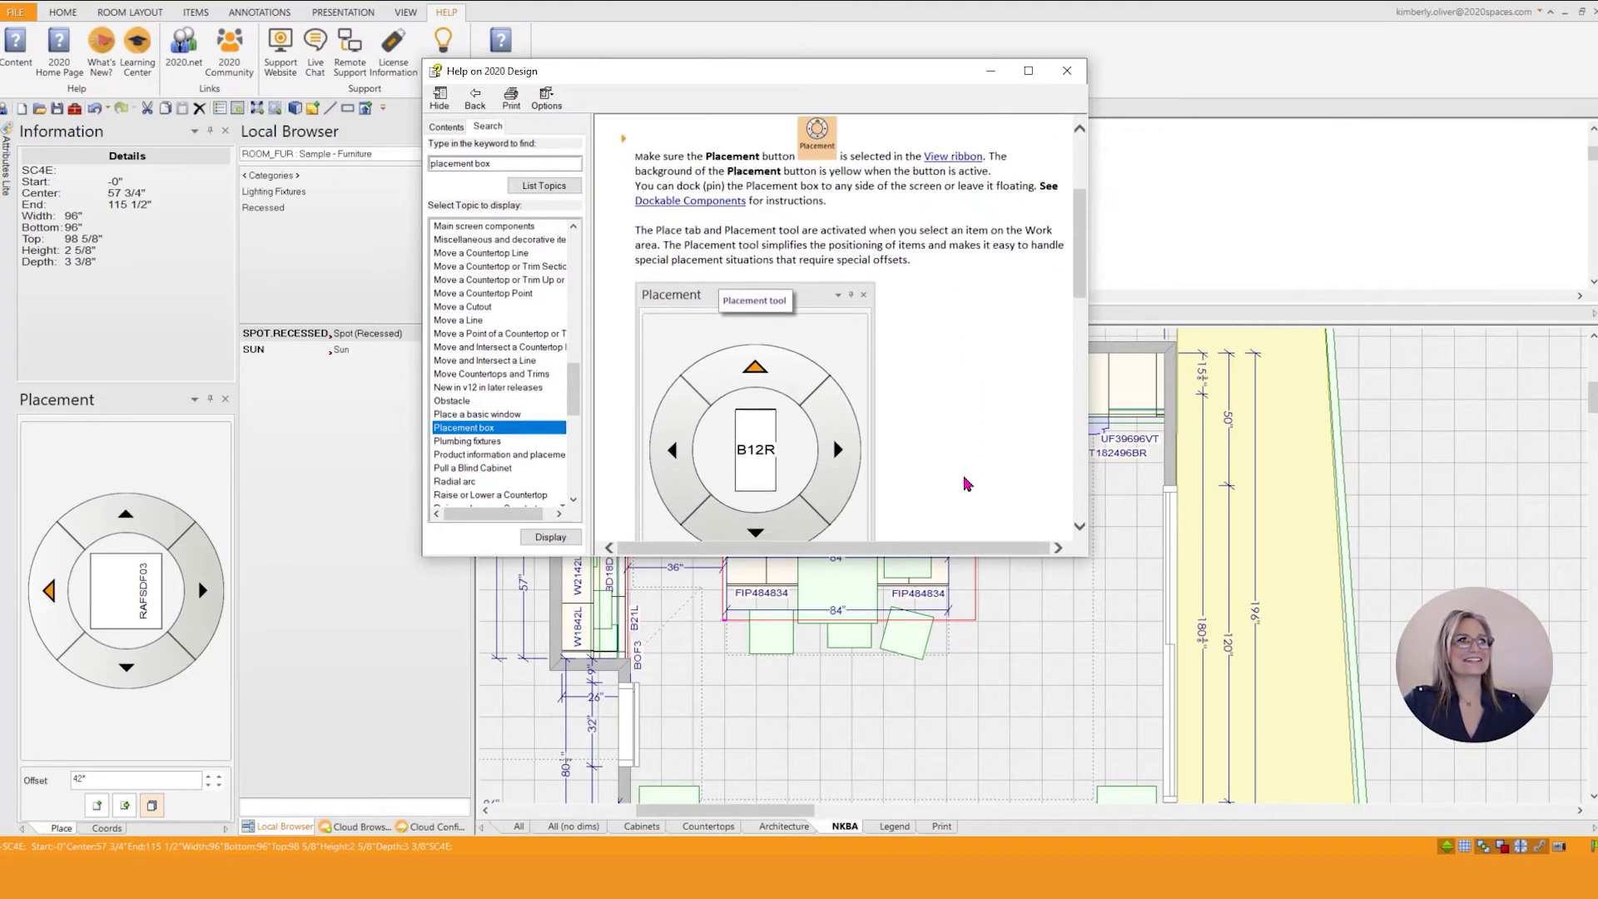
{"action": "scroll", "coordinate": [965, 484], "scroll_direction": "down", "scroll_amount": 4}
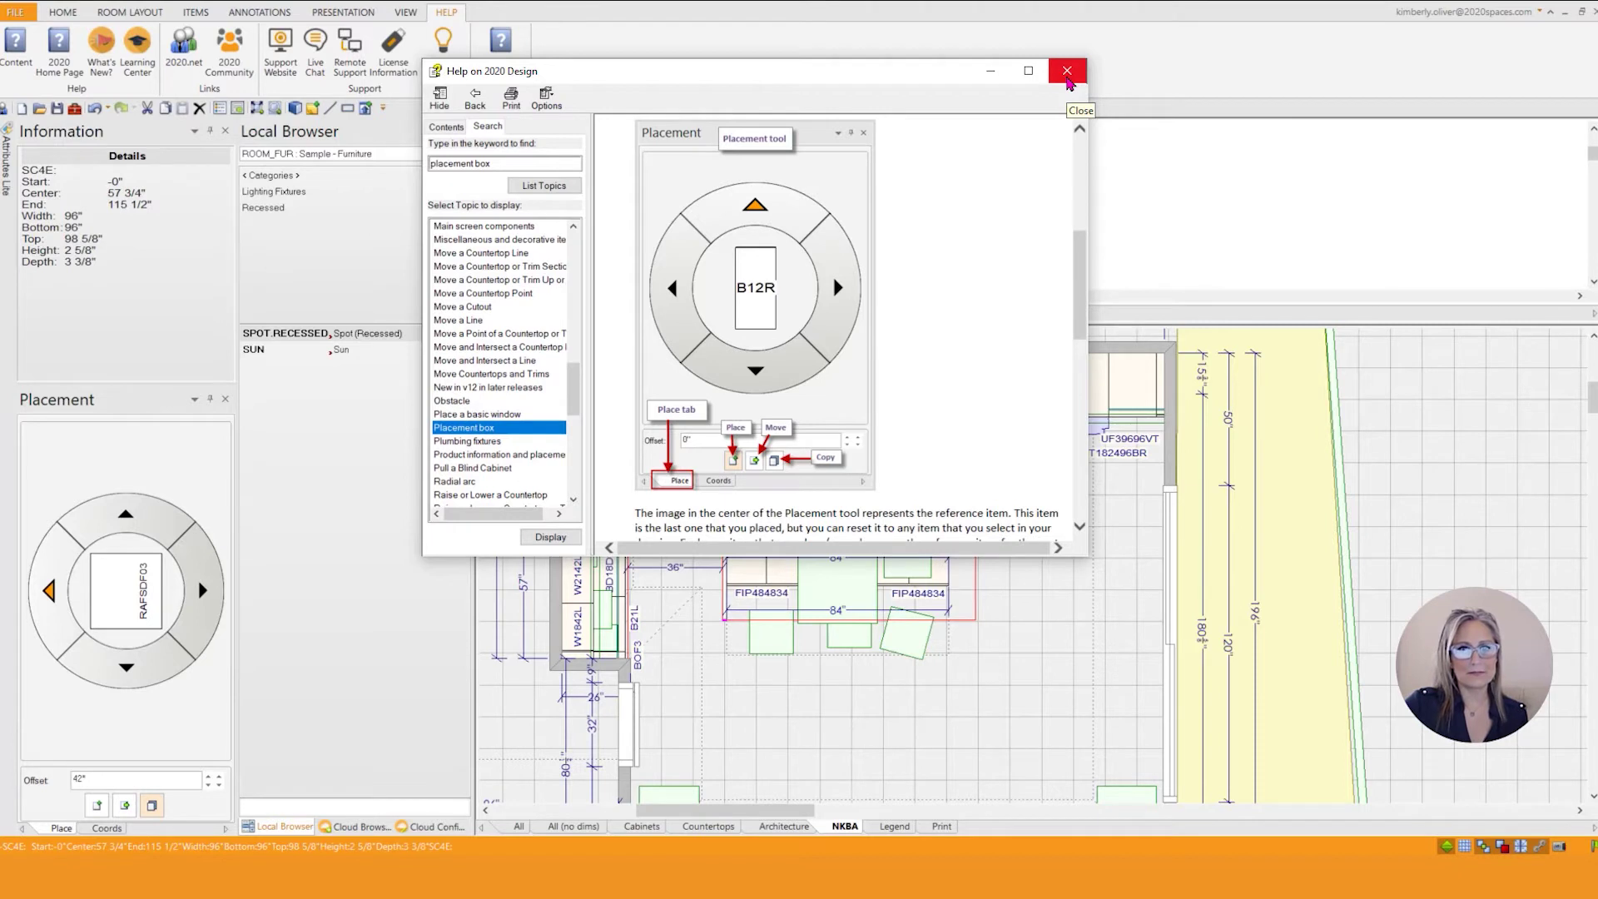
Close the Help window
{"action": "left_click", "coordinate": [1067, 74]}
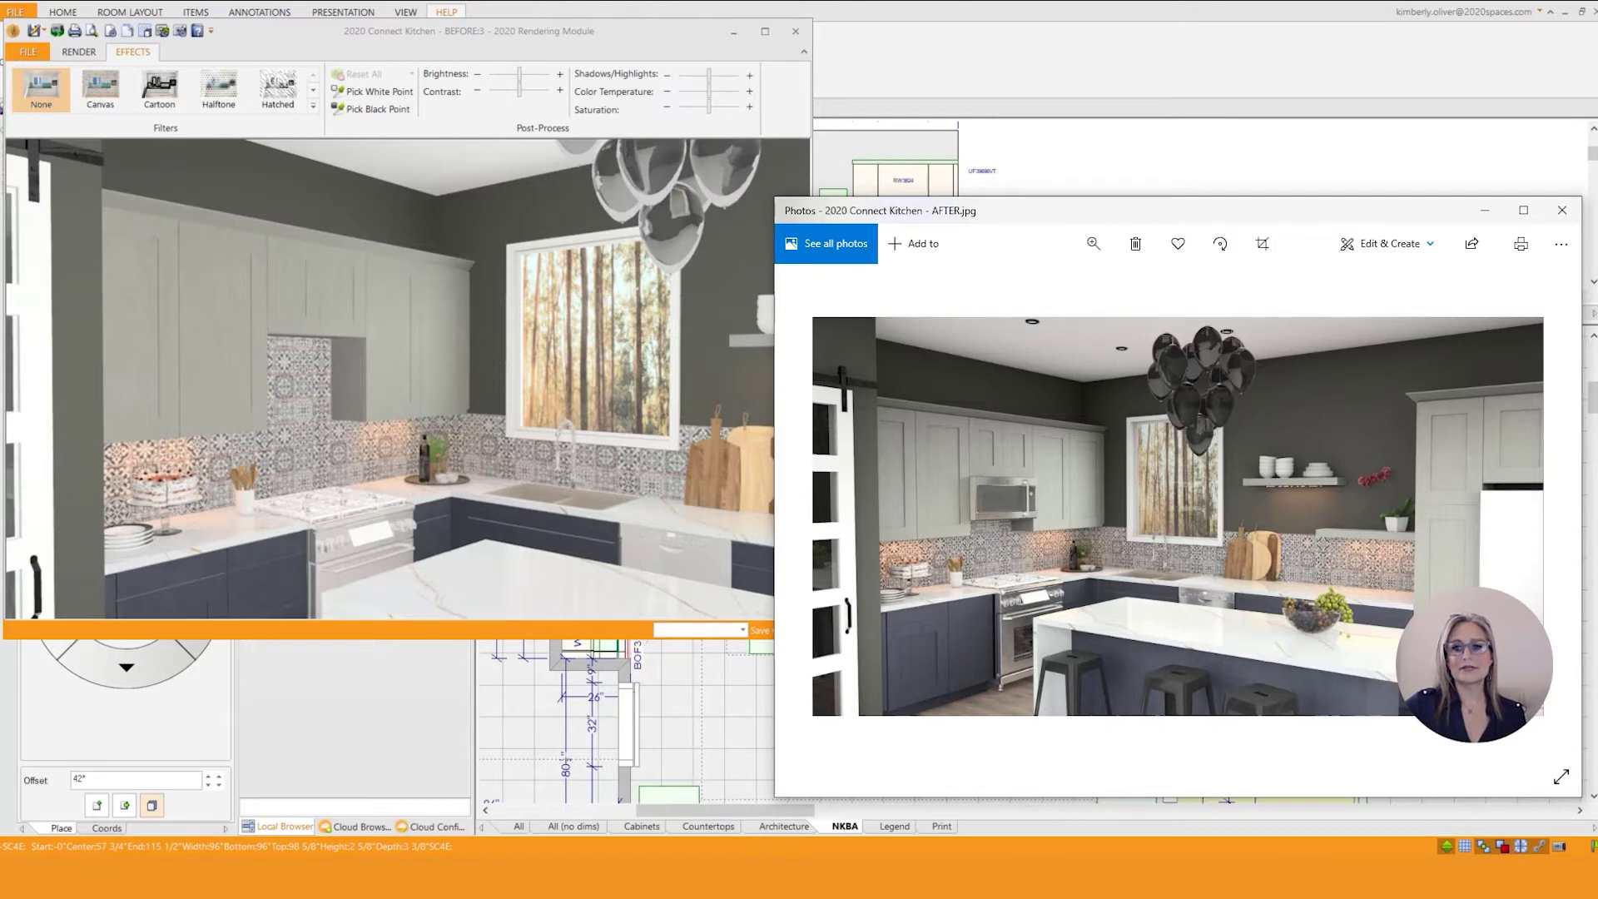
Close the AFTER photo and the Rendering Module, then zoom the floor plan around the island
{"action": "key", "text": "alt+F4"}
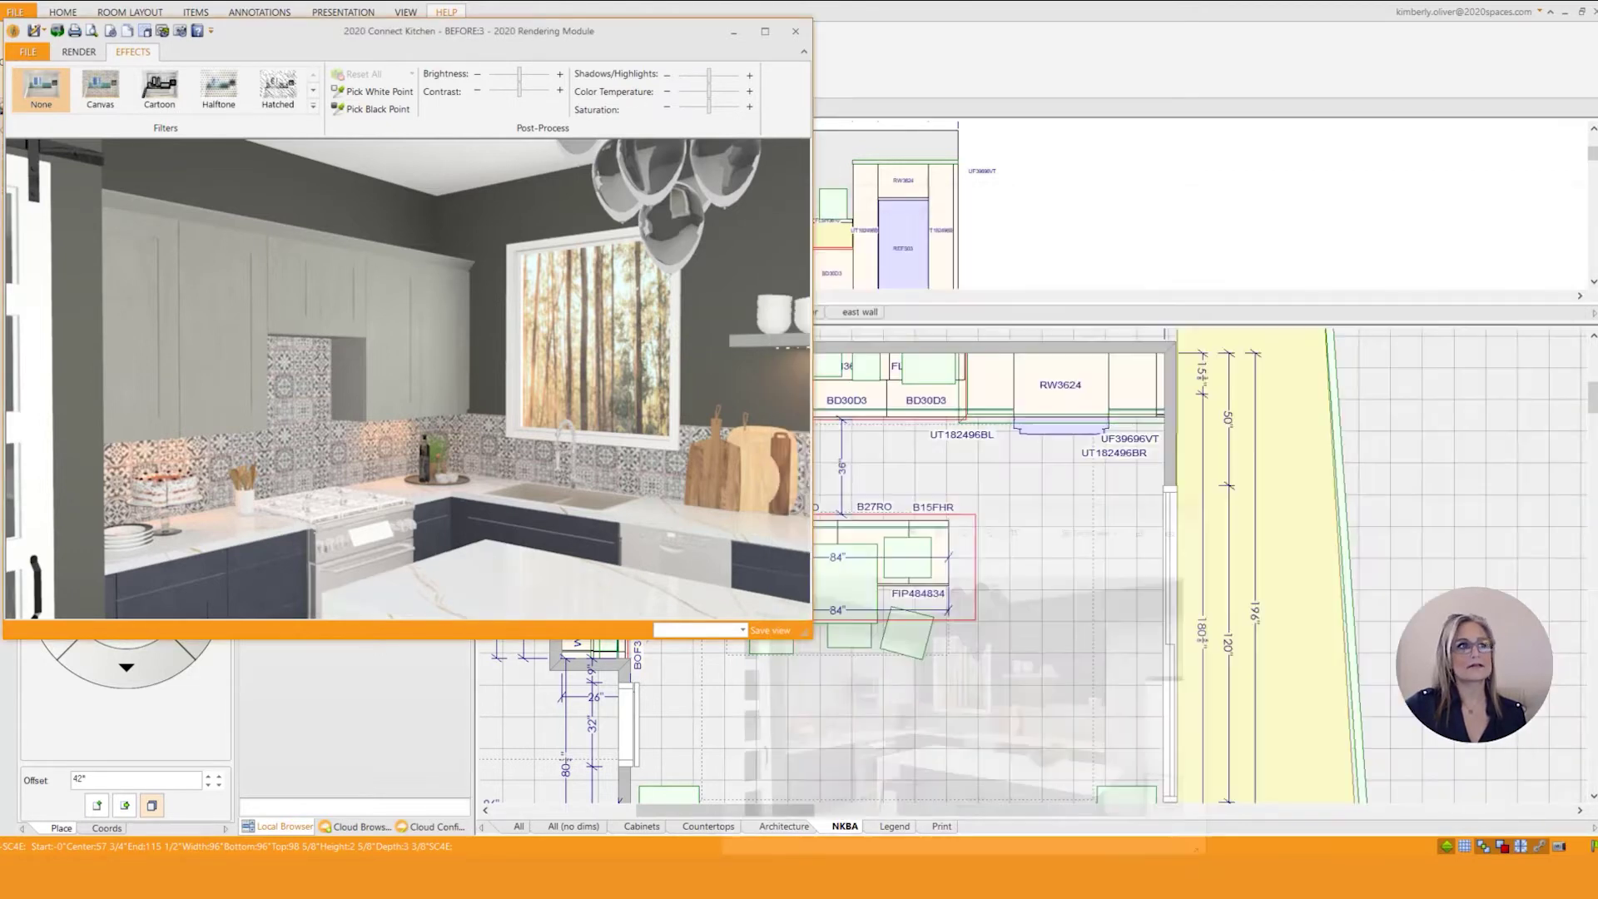
{"action": "left_click", "coordinate": [797, 35]}
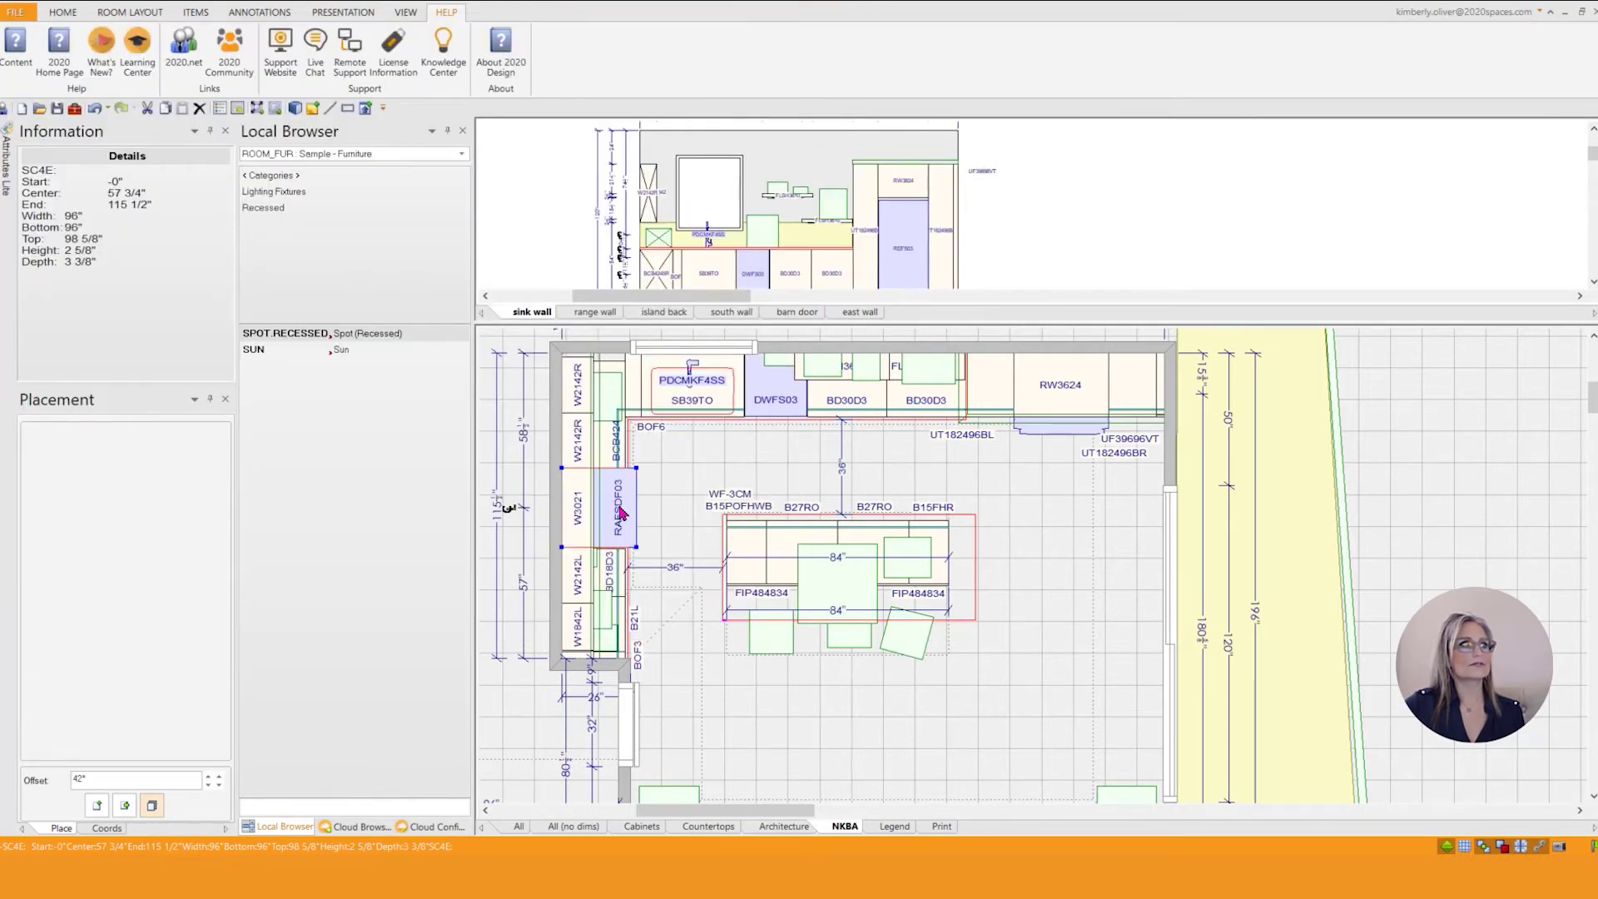
{"action": "scroll", "coordinate": [695, 482], "scroll_direction": "up", "scroll_amount": 1}
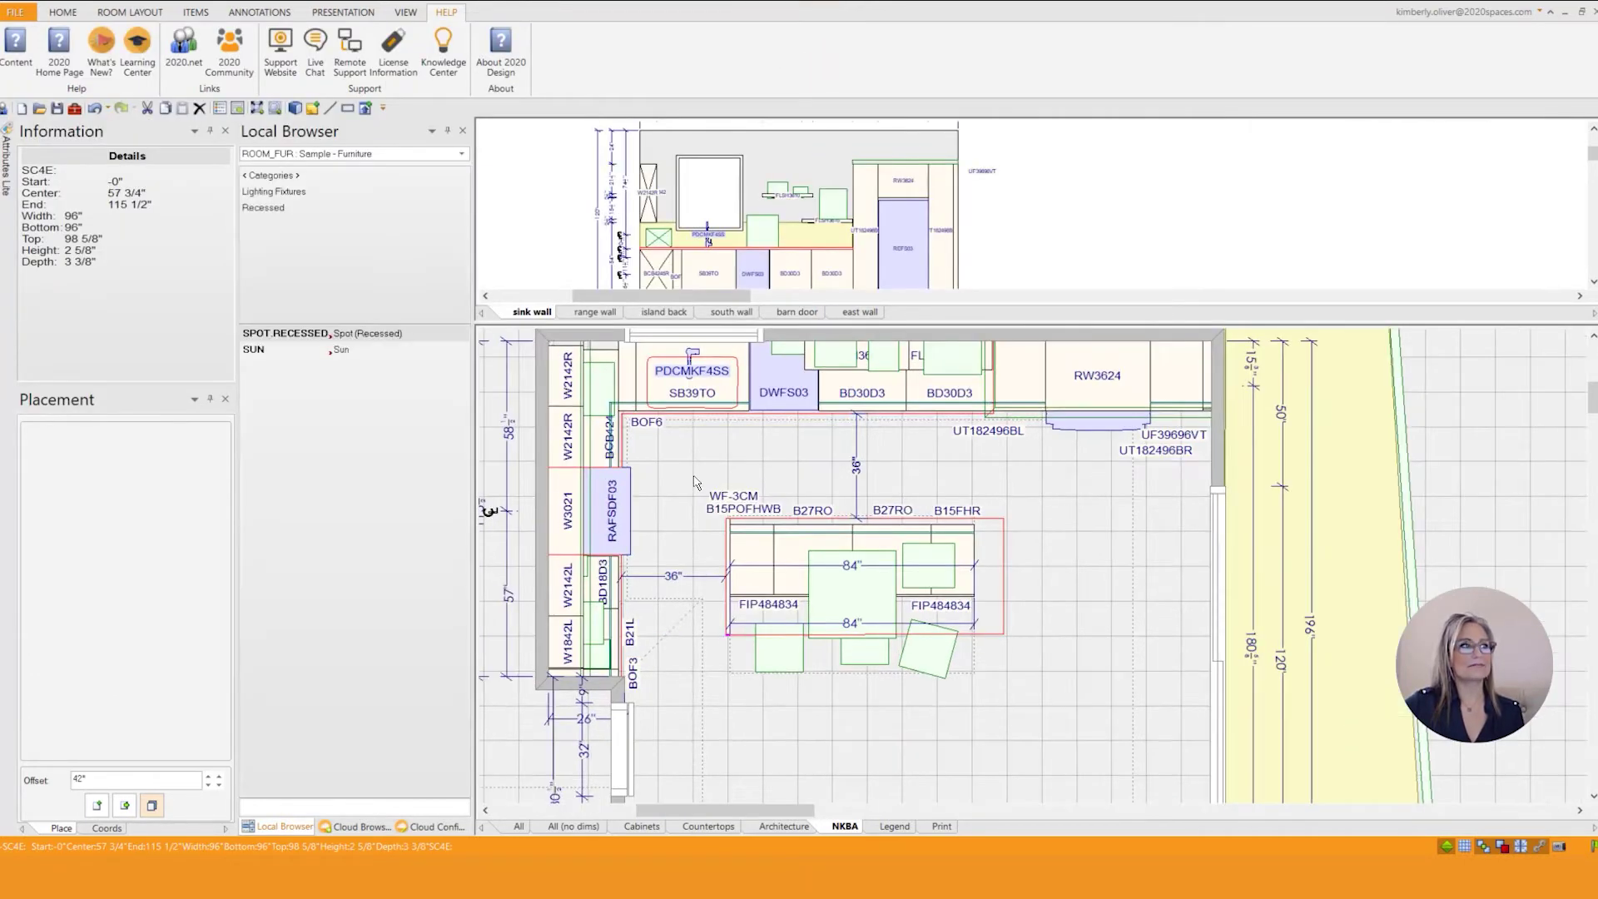
{"action": "scroll", "coordinate": [695, 482], "scroll_direction": "up", "scroll_amount": 2}
{"action": "middle_click_drag", "start_coordinate": [716, 500], "coordinate": [727, 538]}
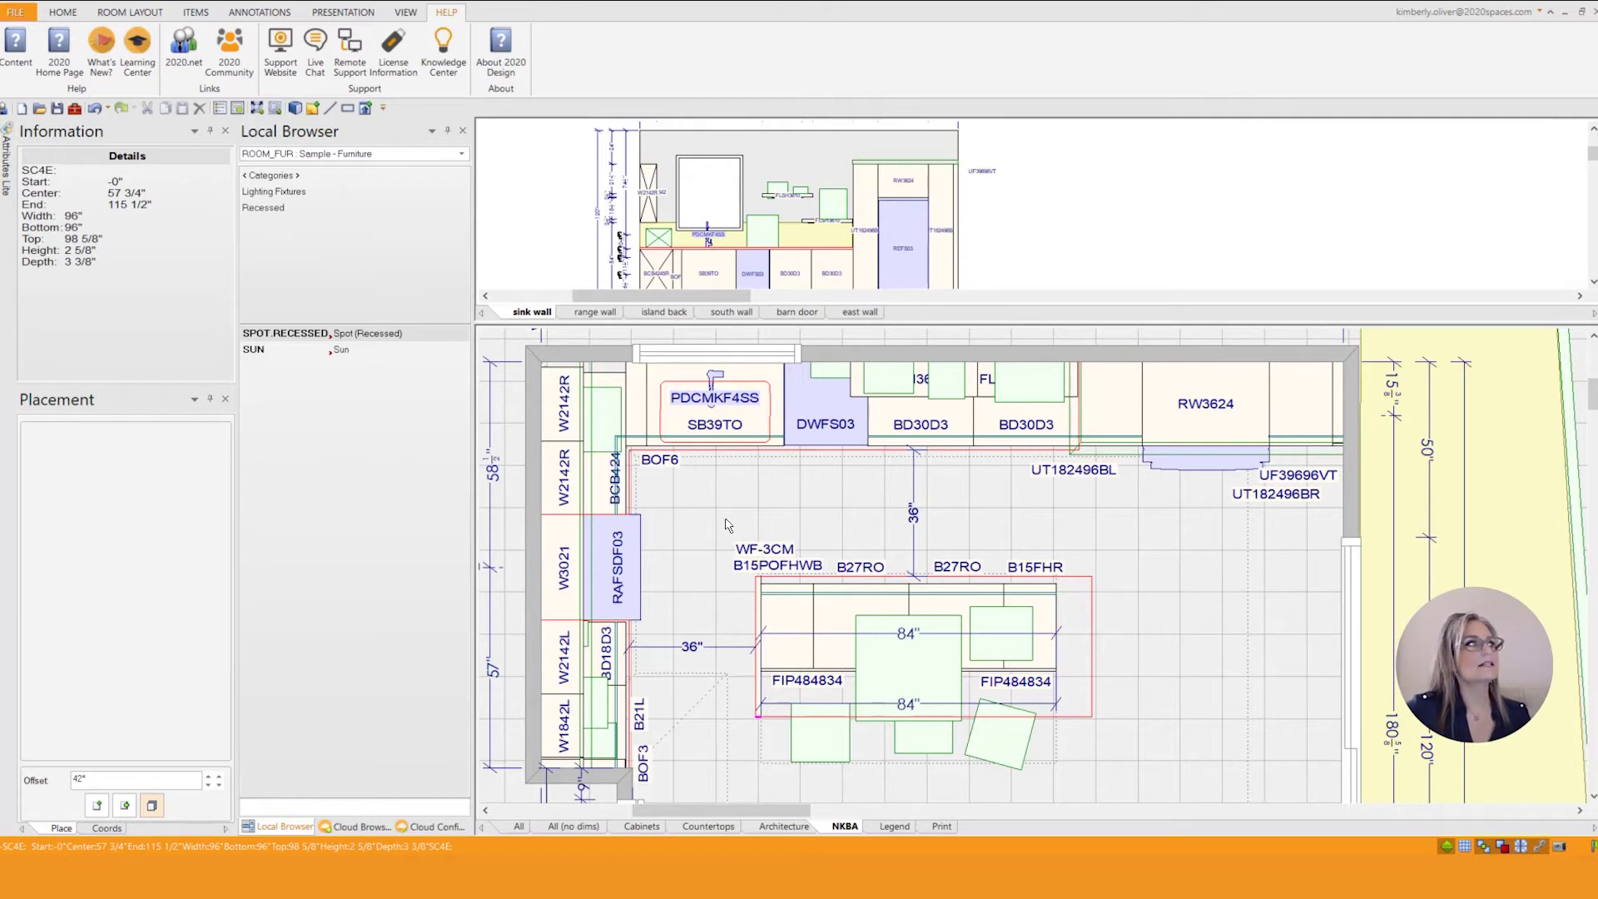
{"action": "left_click", "coordinate": [459, 152]}
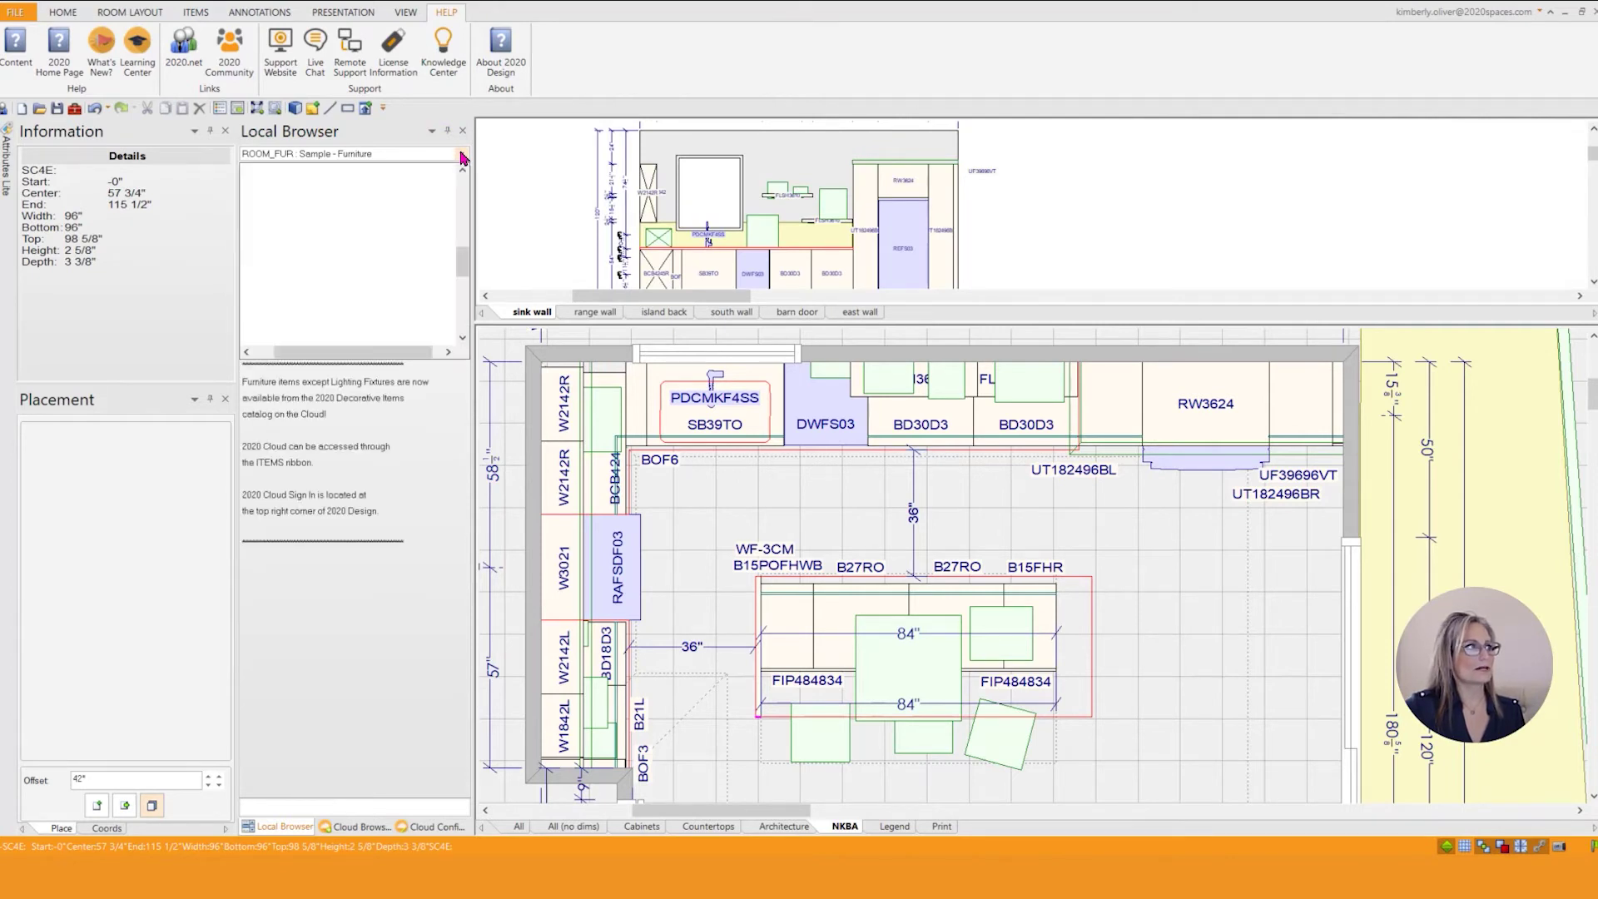
Open the GE Profile Catalog 2018 under GE Appliances Inc in the Local Browser
{"action": "left_click", "coordinate": [399, 355]}
{"action": "left_click_drag", "start_coordinate": [400, 356], "coordinate": [379, 354]}
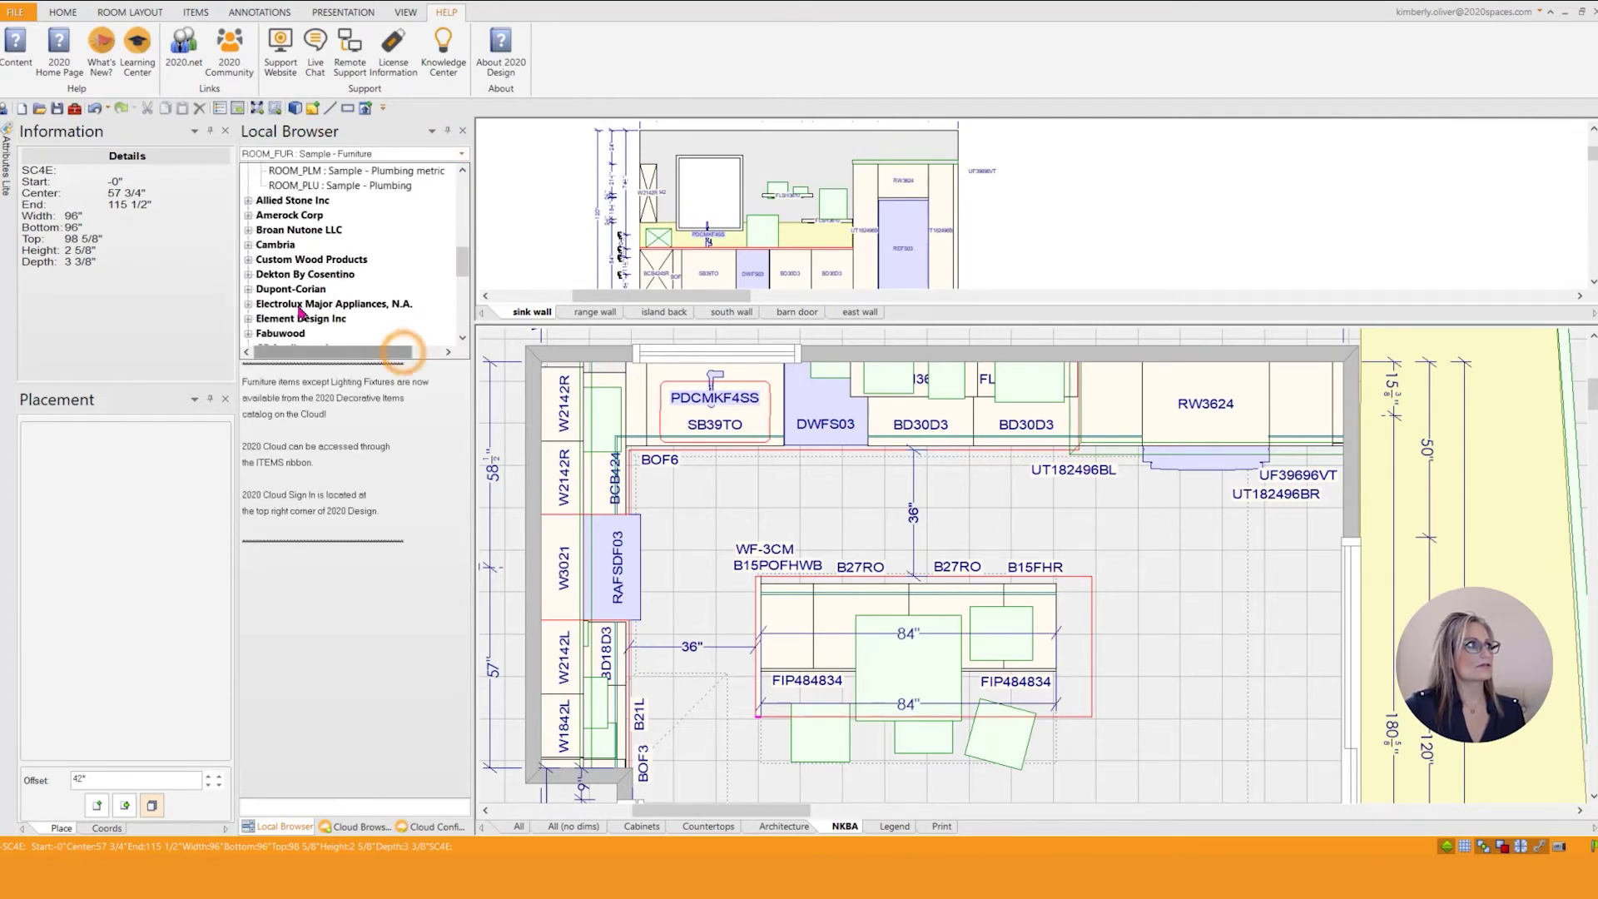
{"action": "scroll", "coordinate": [279, 308], "scroll_direction": "down", "scroll_amount": 2}
{"action": "double_click", "coordinate": [265, 275]}
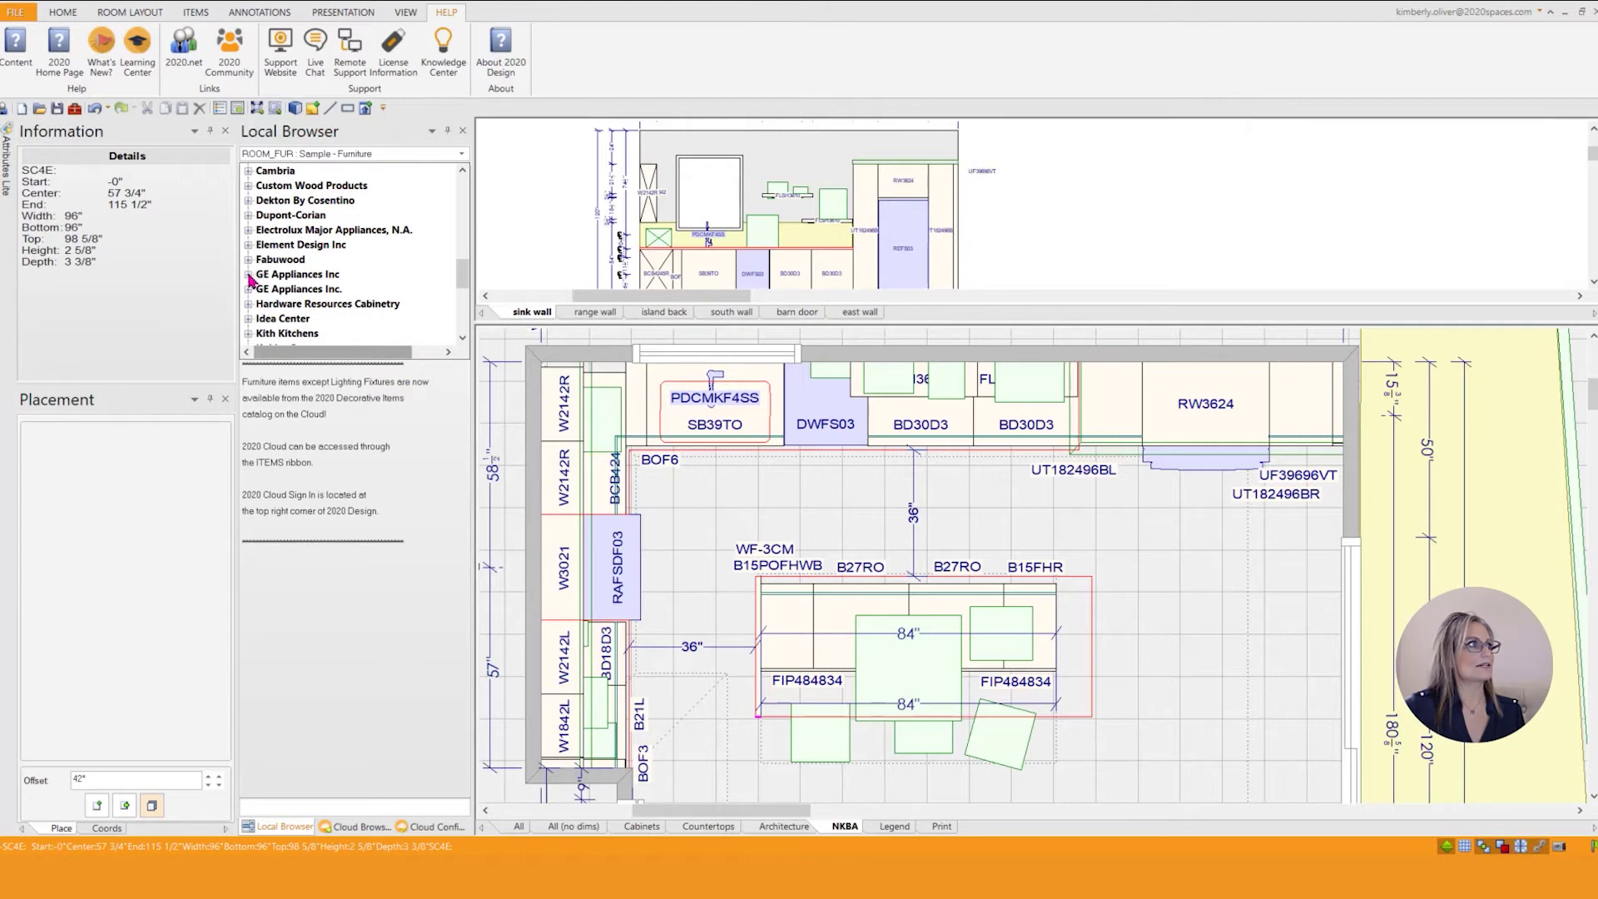
{"action": "double_click", "coordinate": [282, 295]}
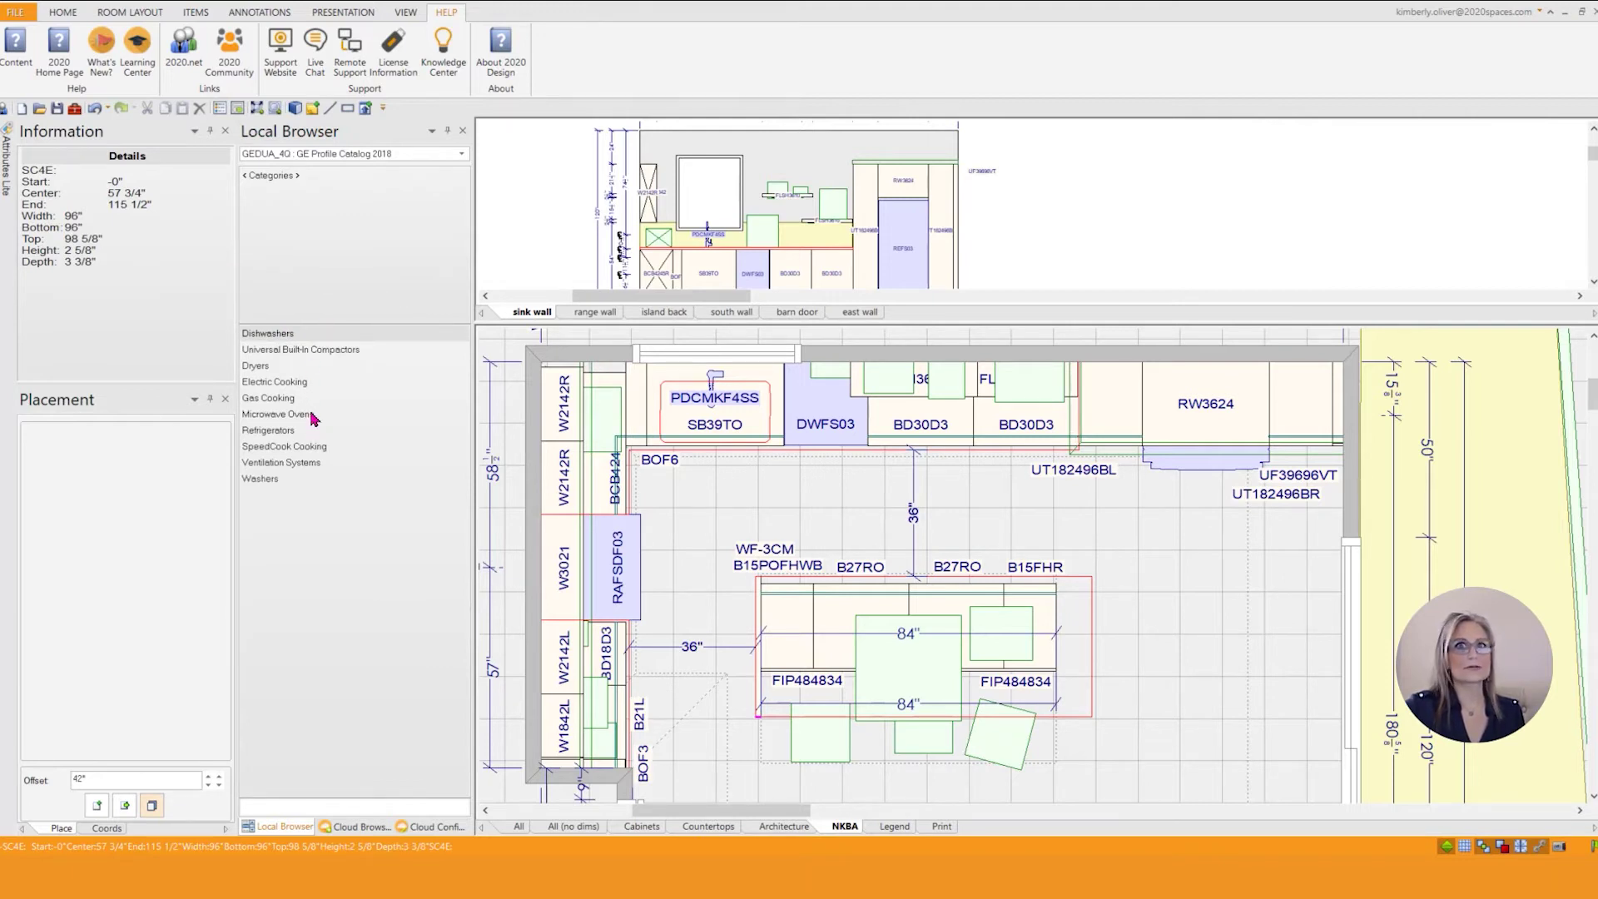
List the Cafe Series over-the-range microwaves and turn the microwave preview to face front
{"action": "left_click", "coordinate": [308, 415]}
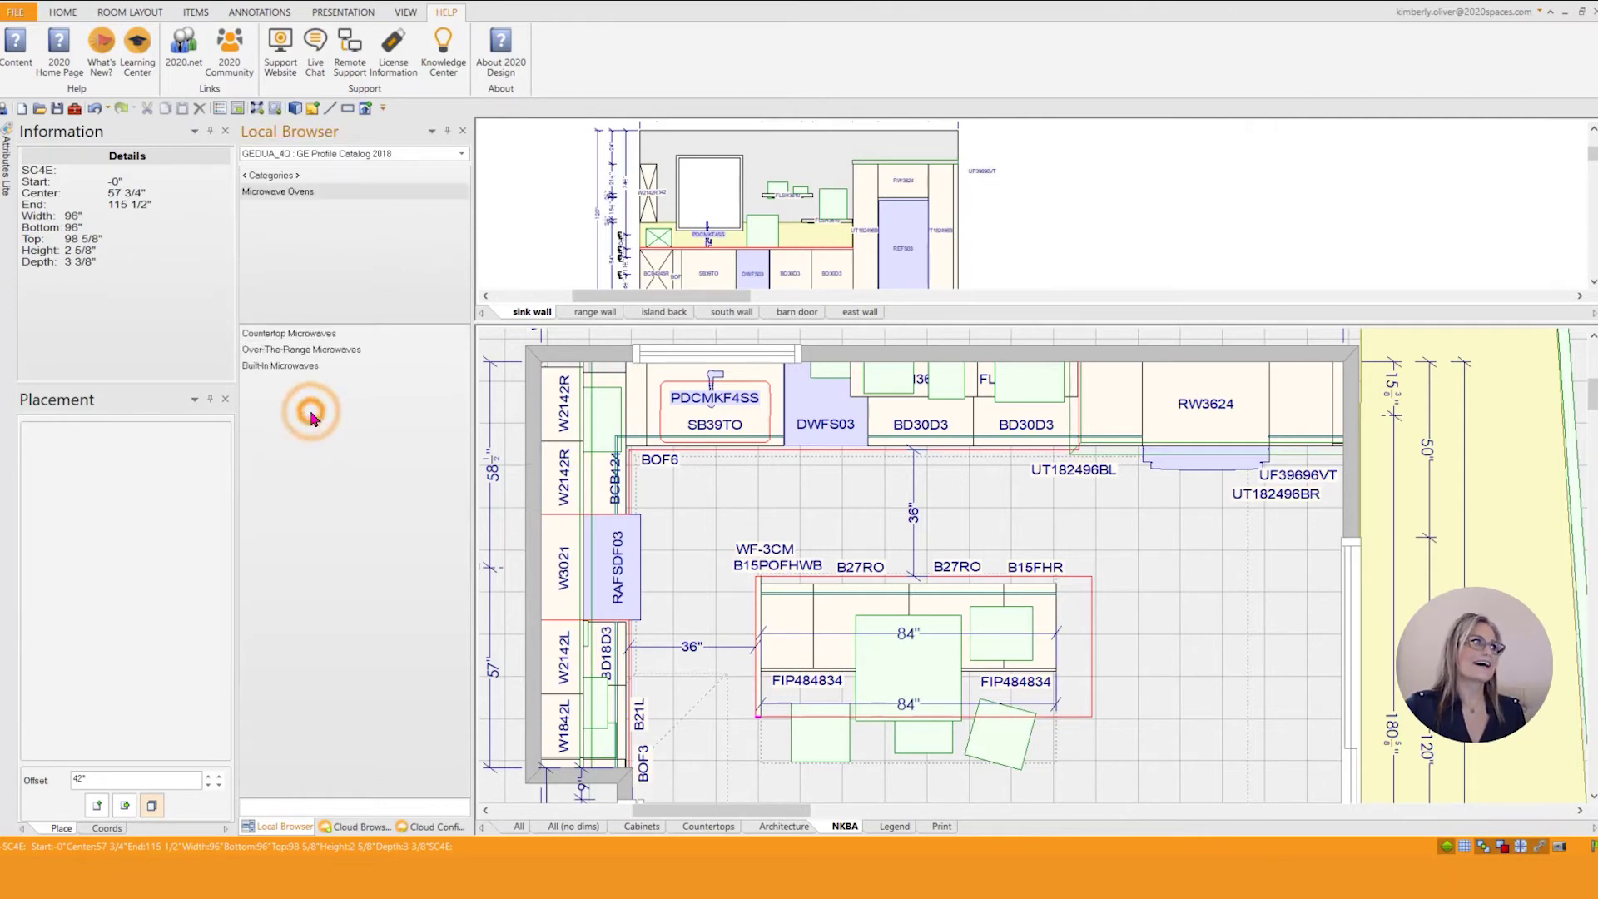
{"action": "left_click", "coordinate": [319, 352]}
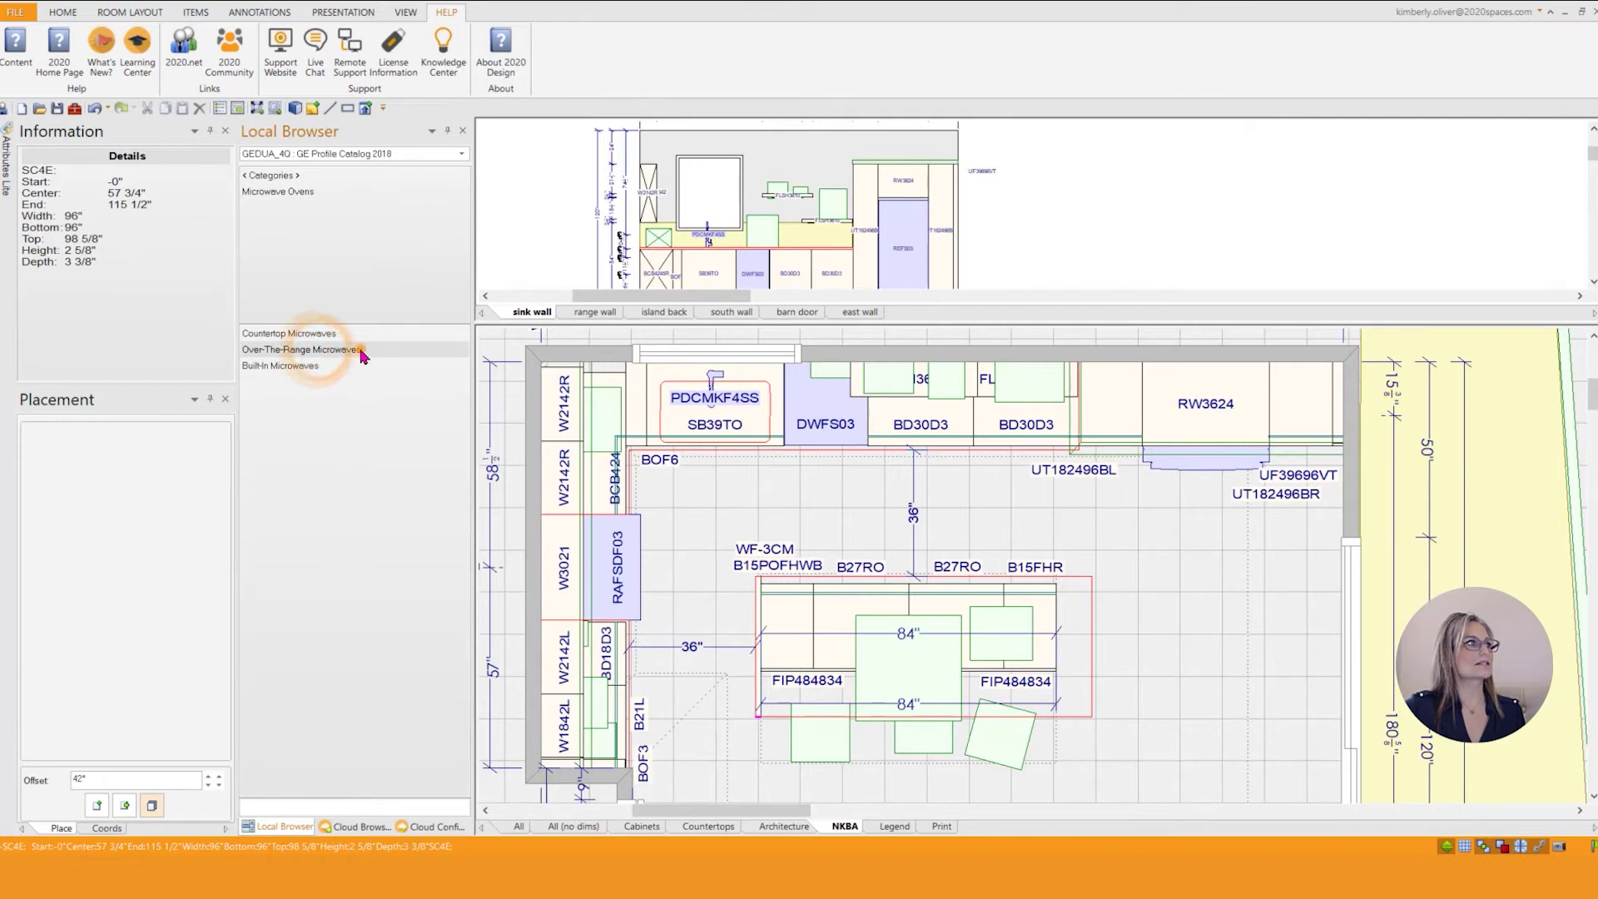
{"action": "left_click", "coordinate": [358, 351]}
{"action": "left_click", "coordinate": [309, 334]}
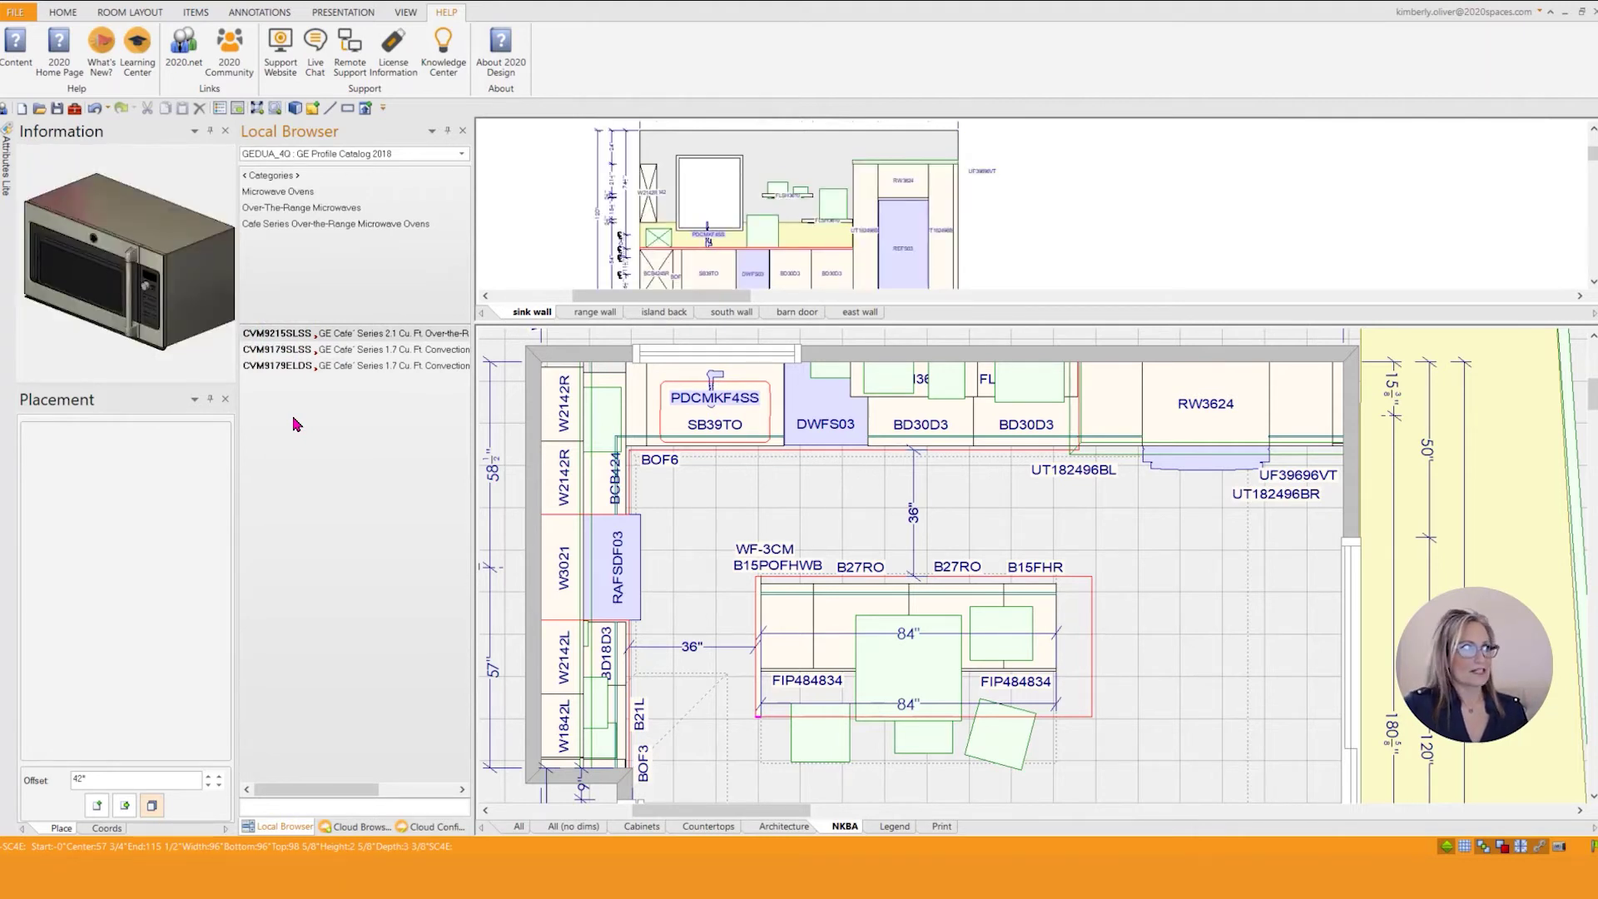
{"action": "left_click_drag", "start_coordinate": [133, 287], "coordinate": [170, 283]}
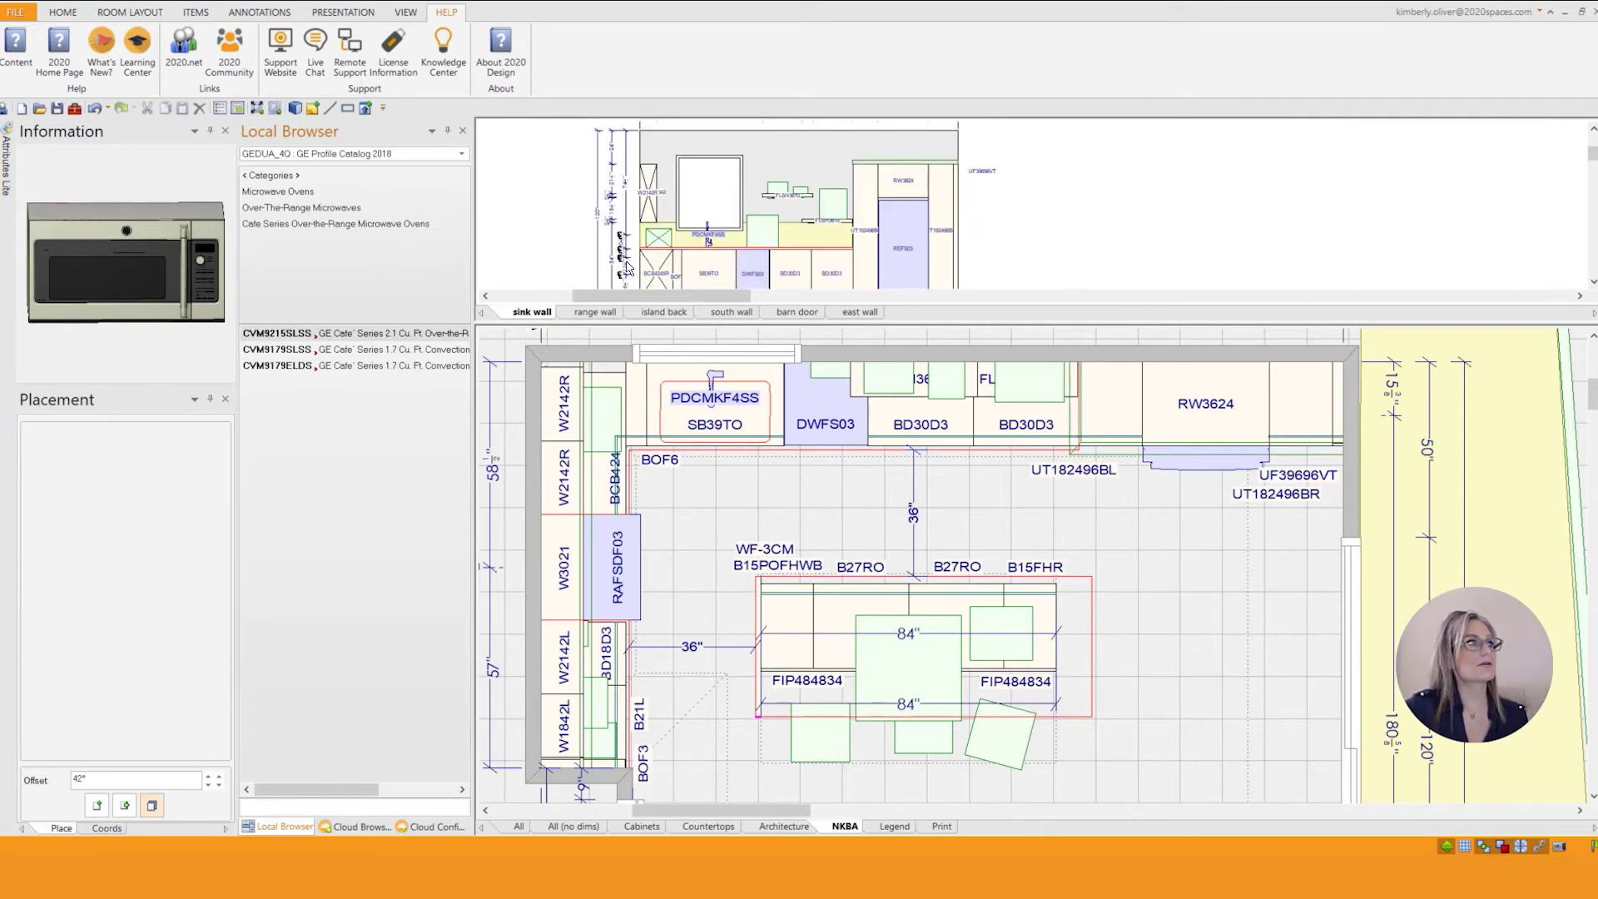
Show the 'range wall' elevation, dismissing the Display Tab Name box without renaming it
{"action": "left_click", "coordinate": [601, 314]}
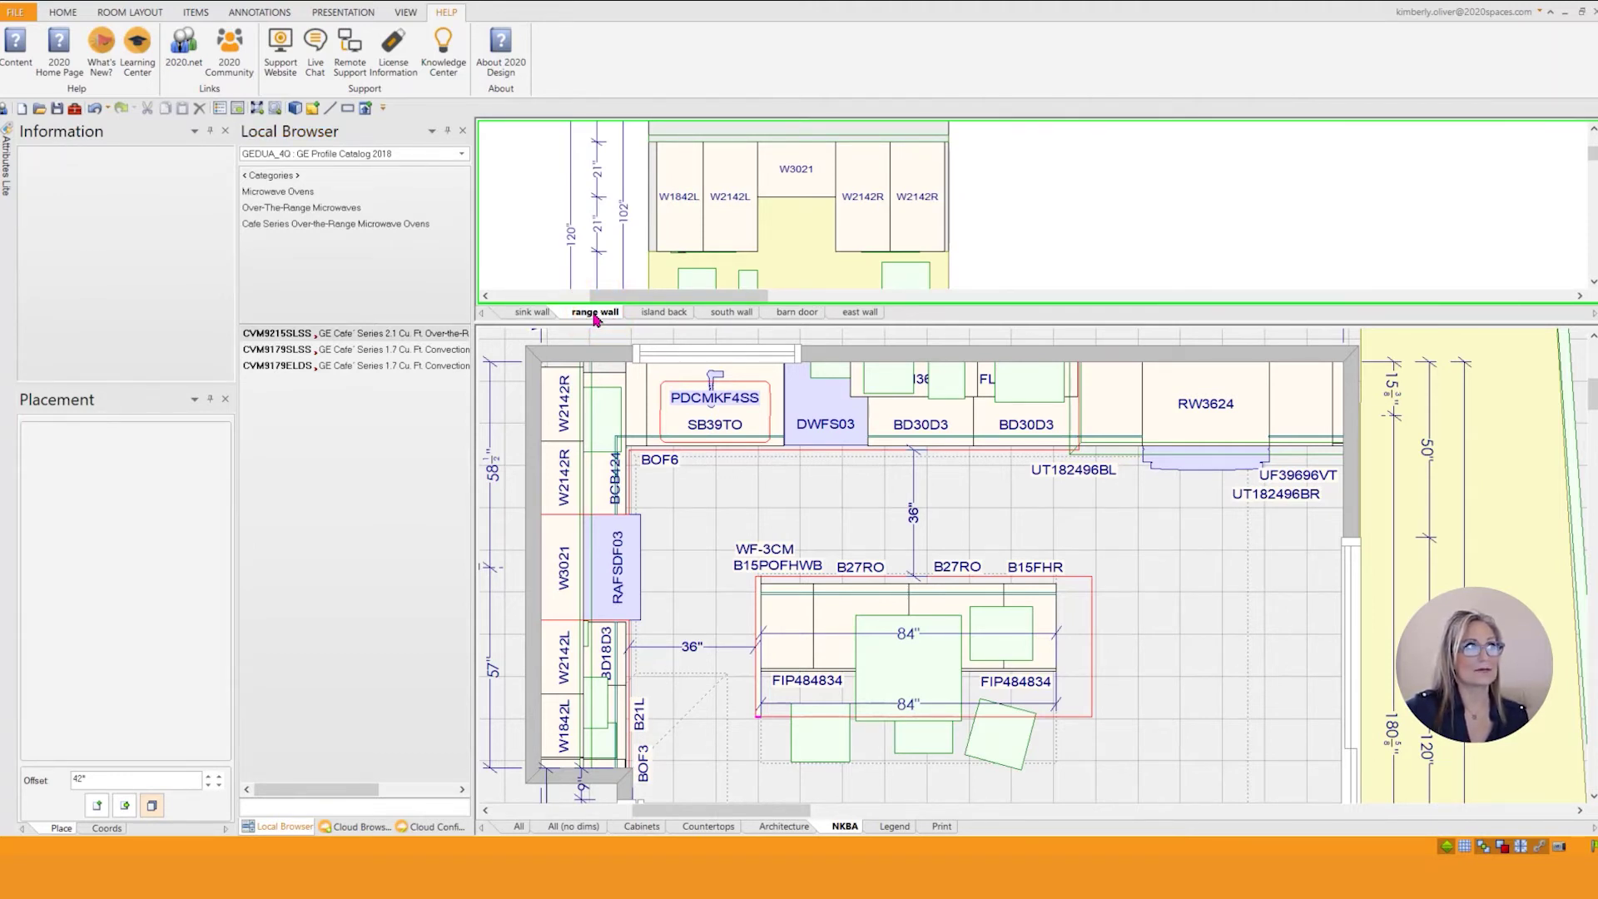
{"action": "left_click", "coordinate": [604, 310]}
{"action": "double_click", "coordinate": [603, 311]}
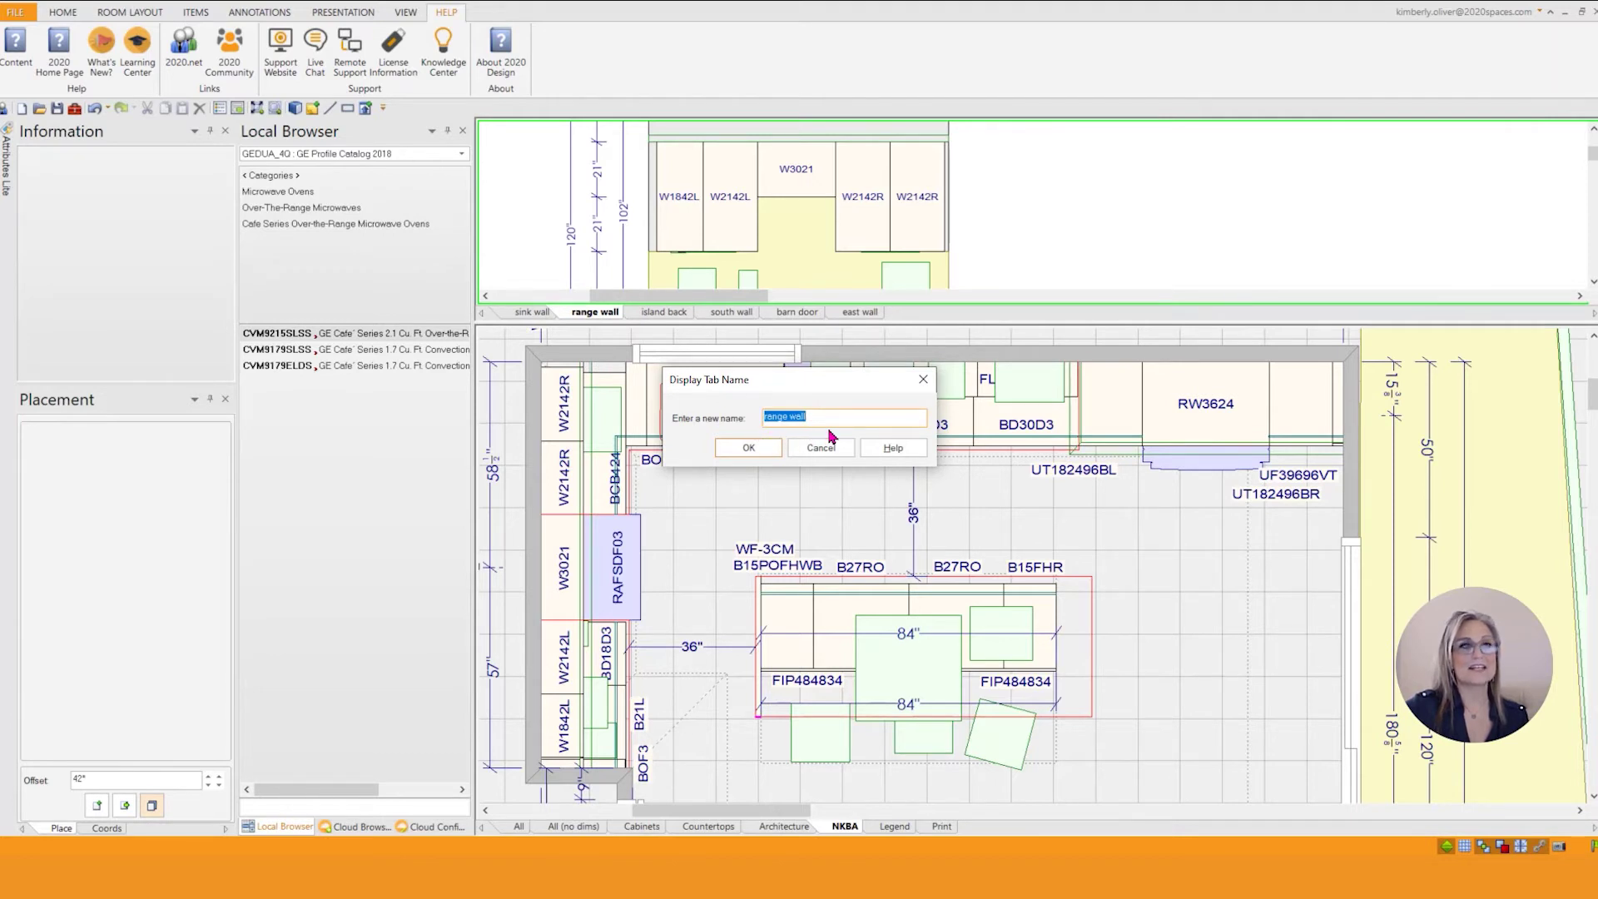
{"action": "left_click", "coordinate": [925, 381]}
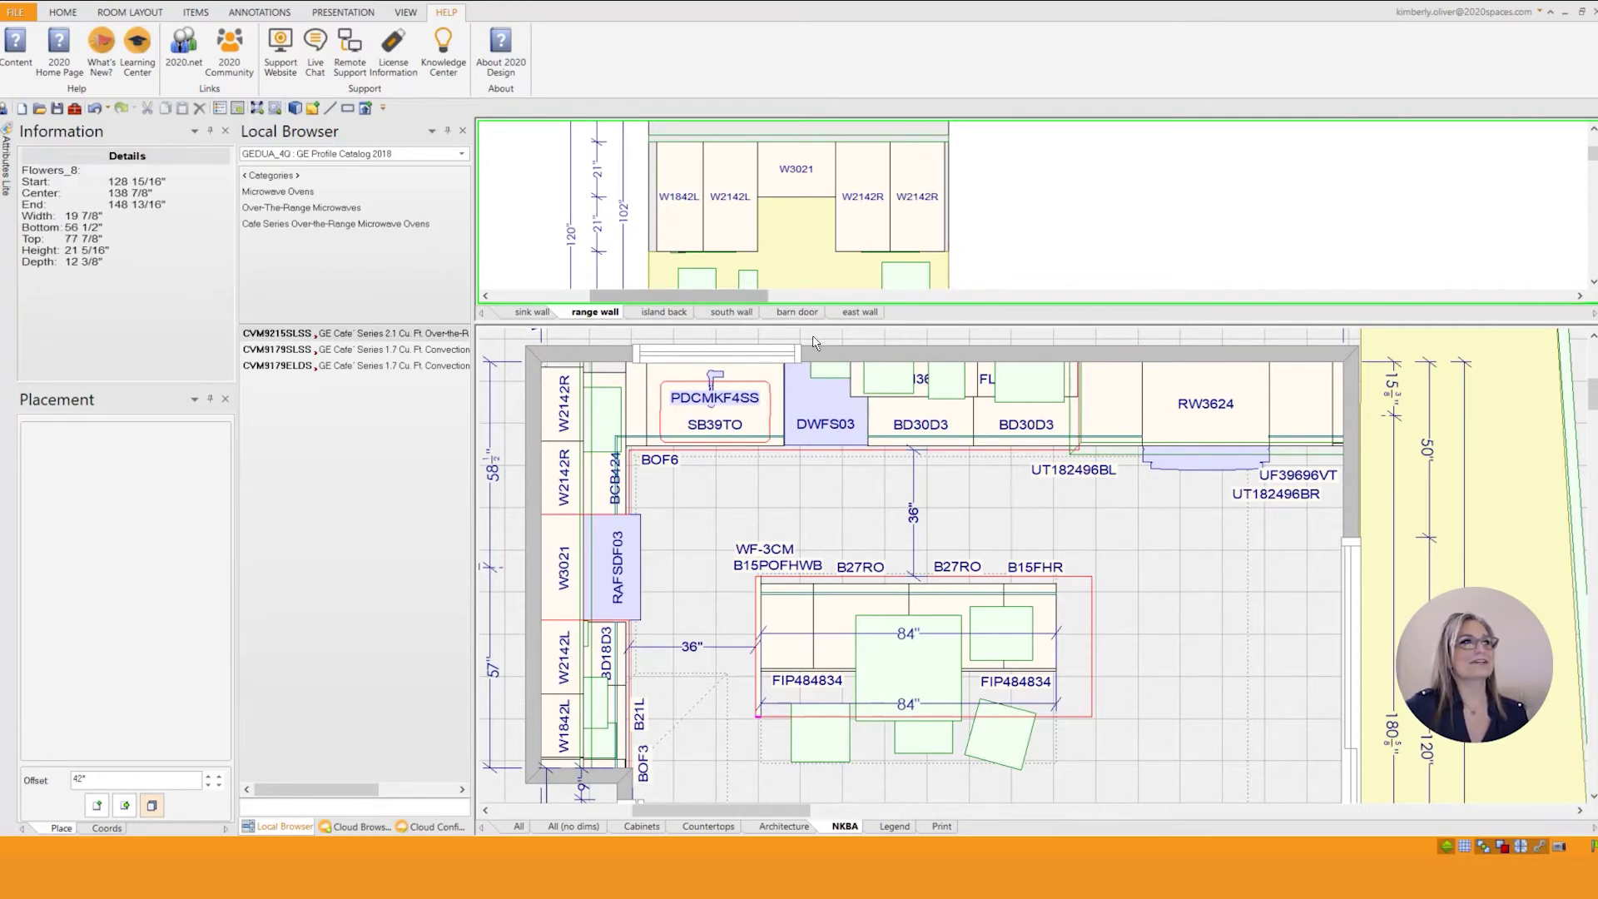
Enlarge the elevation pane and zoom in on W3021 between the W2142L and W2142R cabinets
{"action": "left_click_drag", "start_coordinate": [924, 322], "coordinate": [926, 414]}
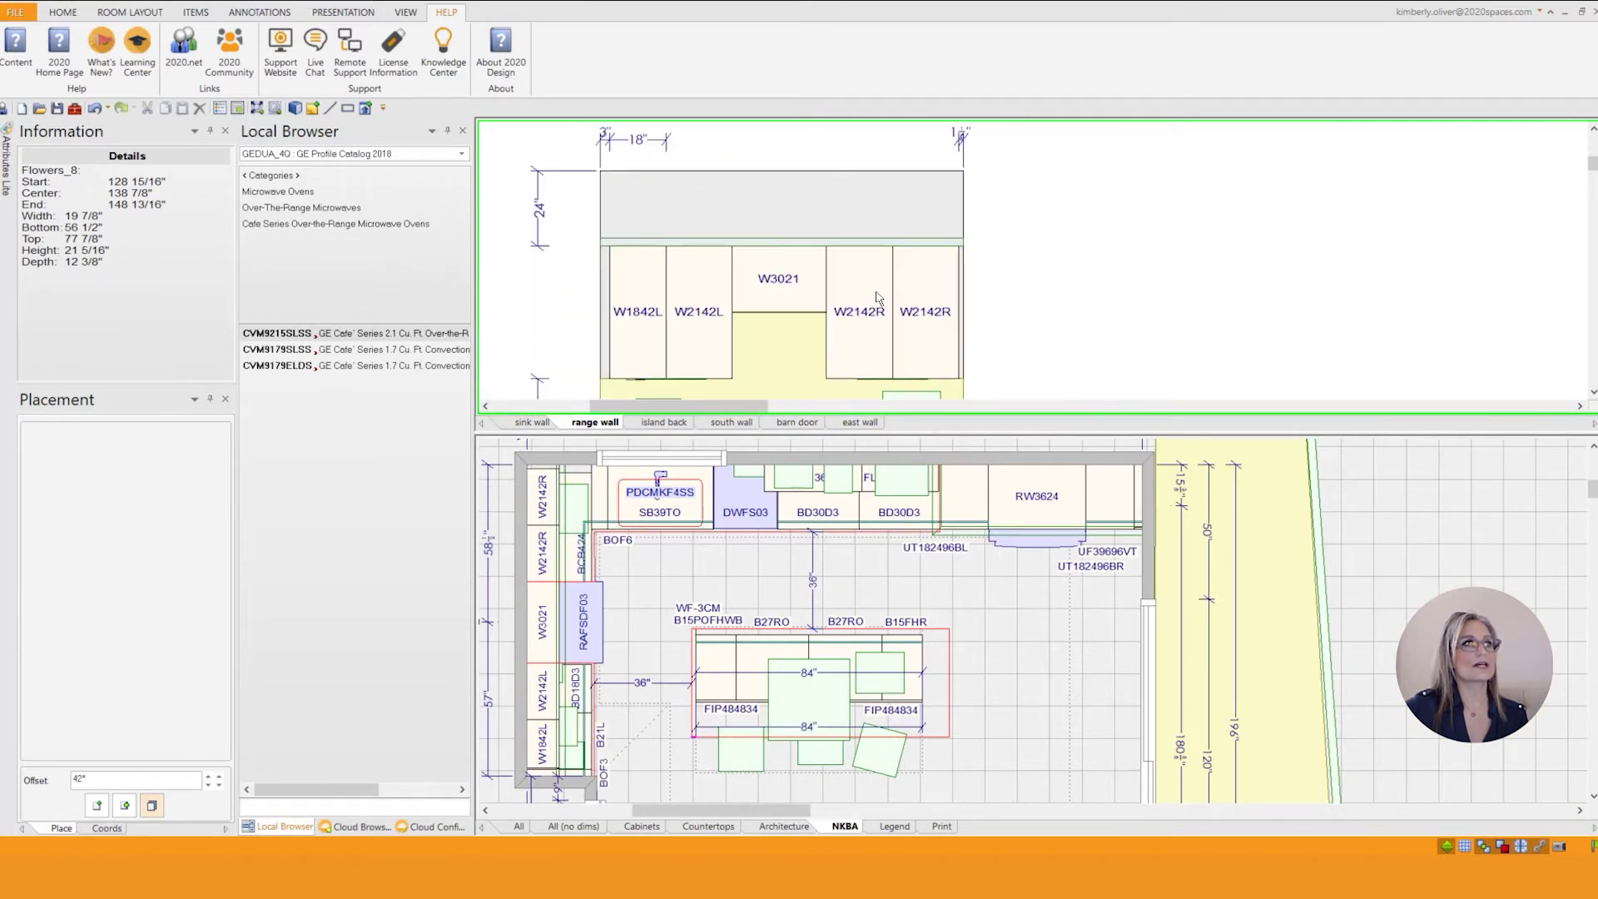
{"action": "scroll", "coordinate": [877, 297], "scroll_direction": "up", "scroll_amount": 1}
{"action": "middle_click_drag", "start_coordinate": [877, 298], "coordinate": [936, 242]}
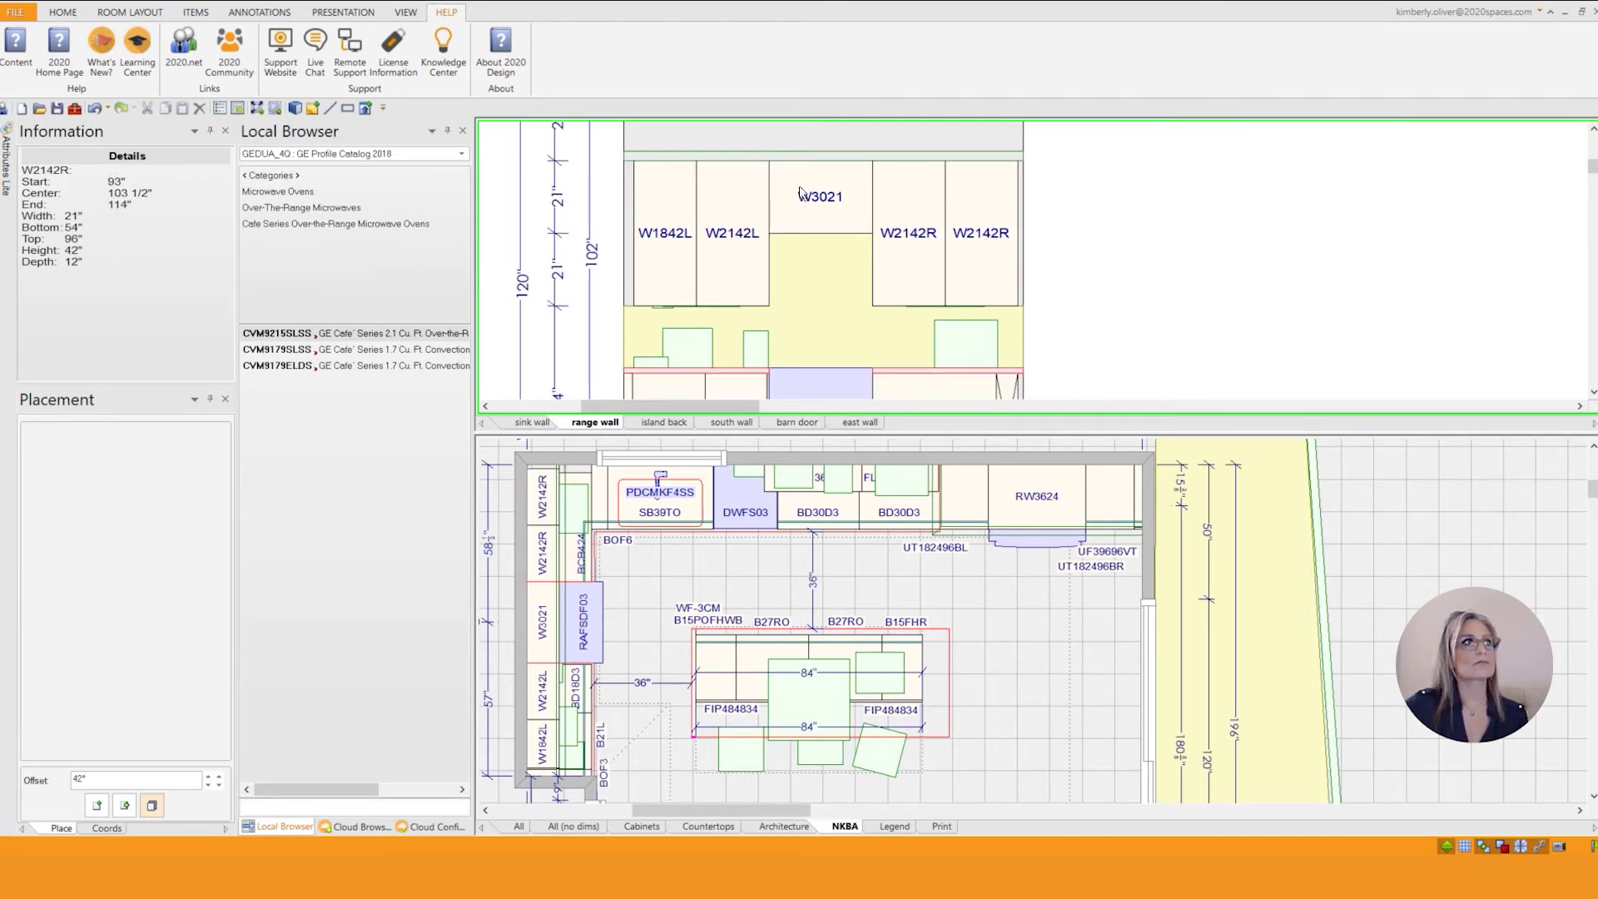
Pick the W3021 wall cabinet as the placement reference and show its size and position details
{"action": "left_click", "coordinate": [815, 208]}
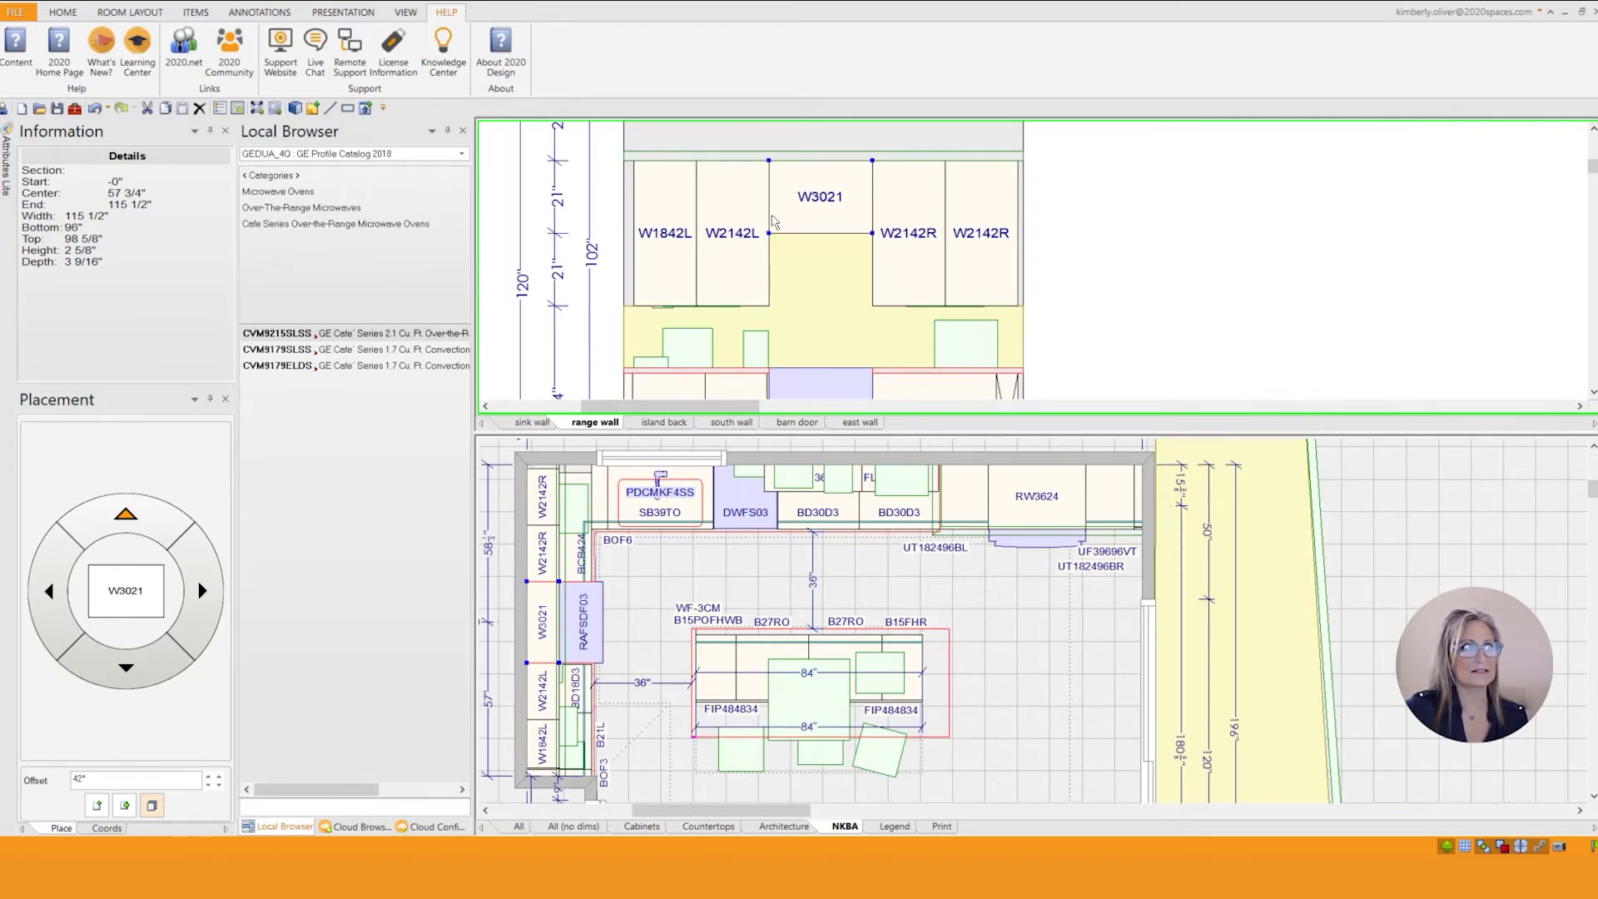
{"action": "mouse_move", "coordinate": [775, 239]}
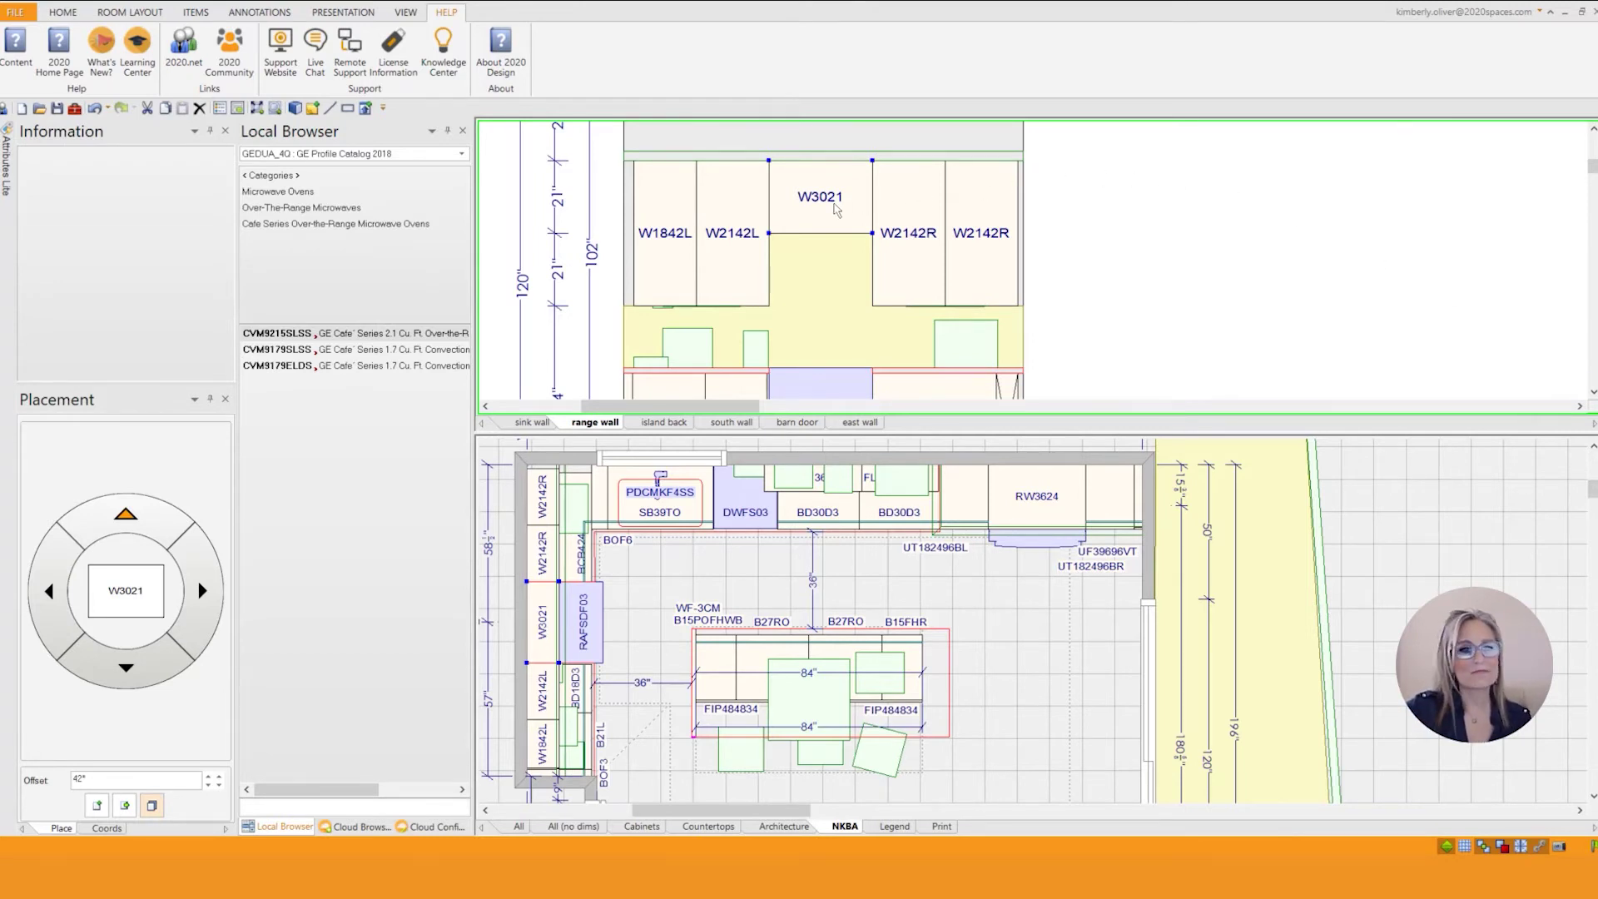
{"action": "left_click", "coordinate": [837, 210]}
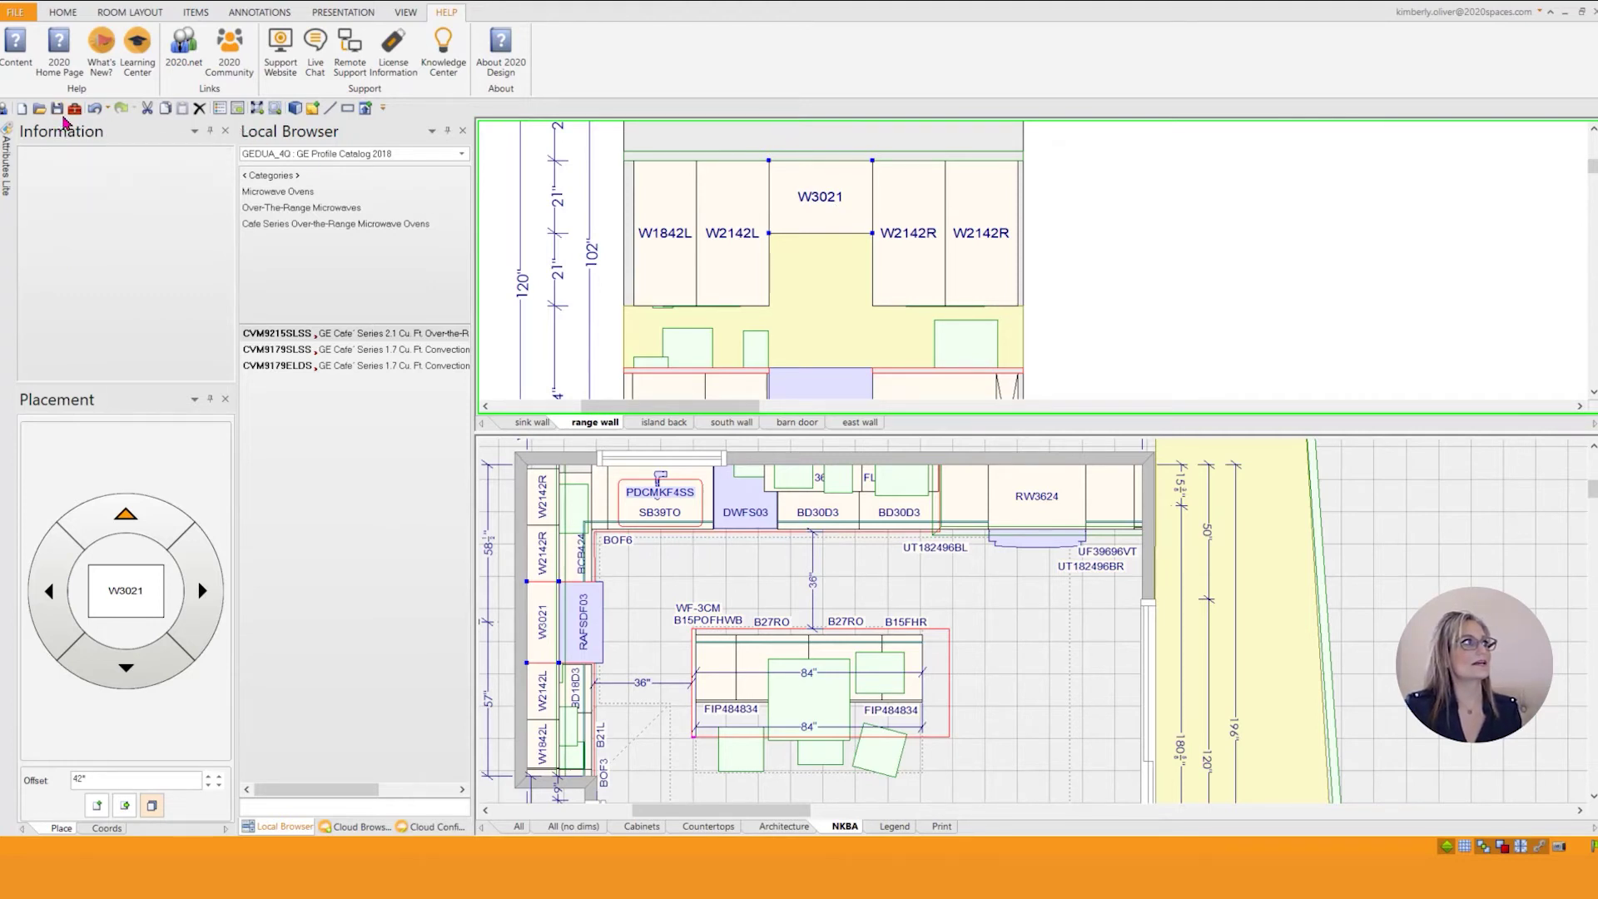
{"action": "left_click", "coordinate": [55, 113]}
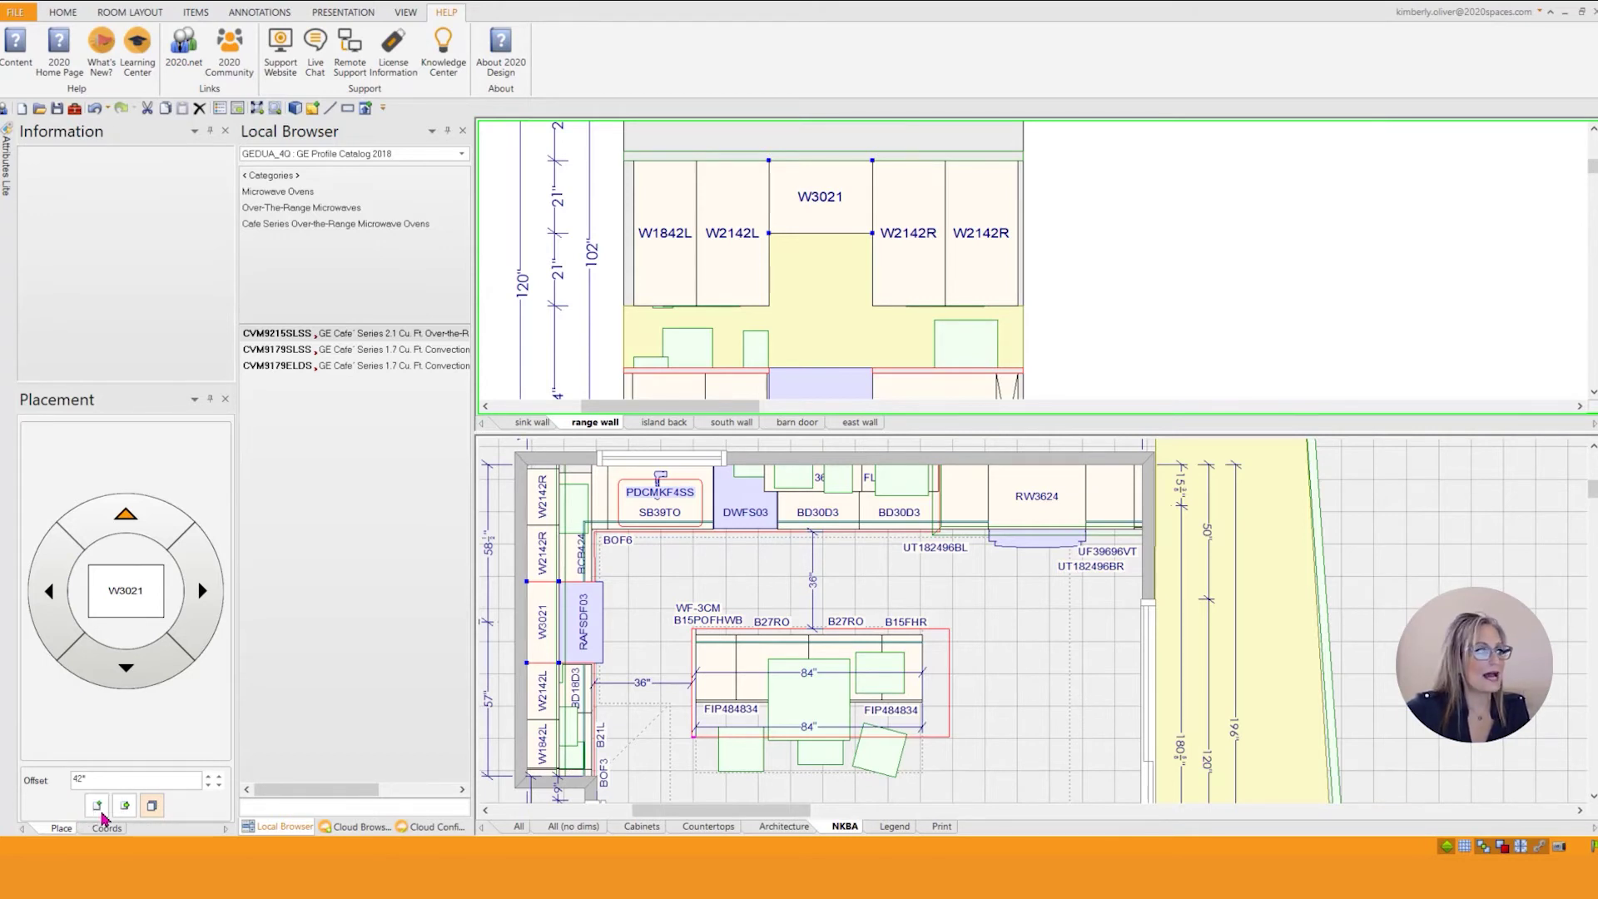
{"action": "left_click", "coordinate": [96, 805]}
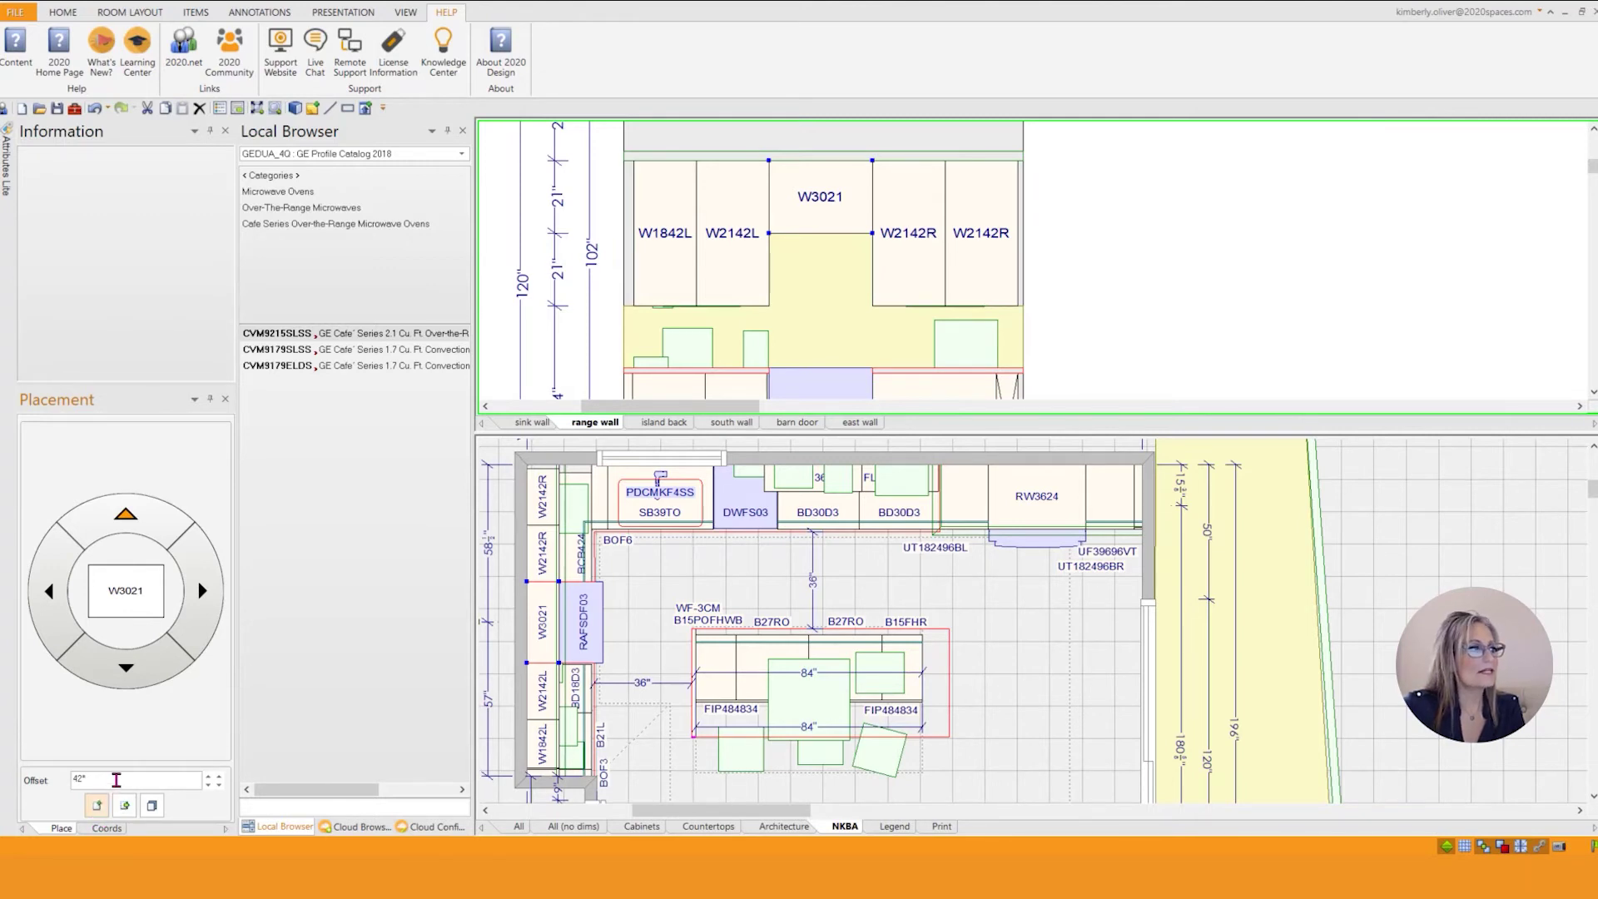
Select the current 42" offset value in the Placement panel
{"action": "double_click", "coordinate": [114, 778]}
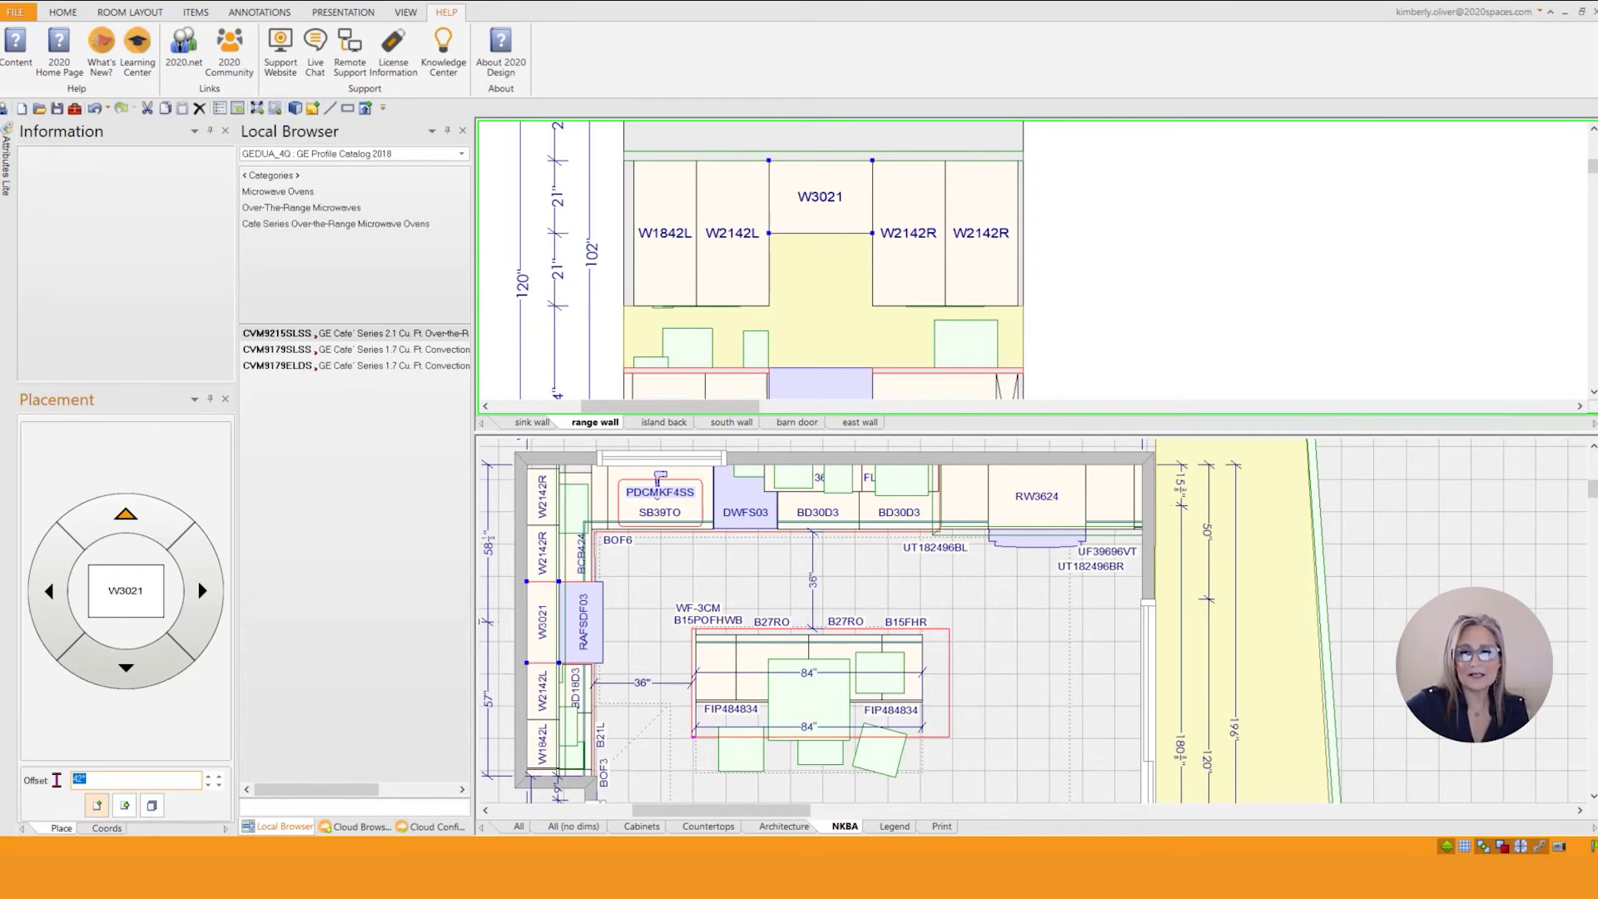
Set the placement offset to 0 and place the microwave directly below W3021
{"action": "type", "text": "0"}
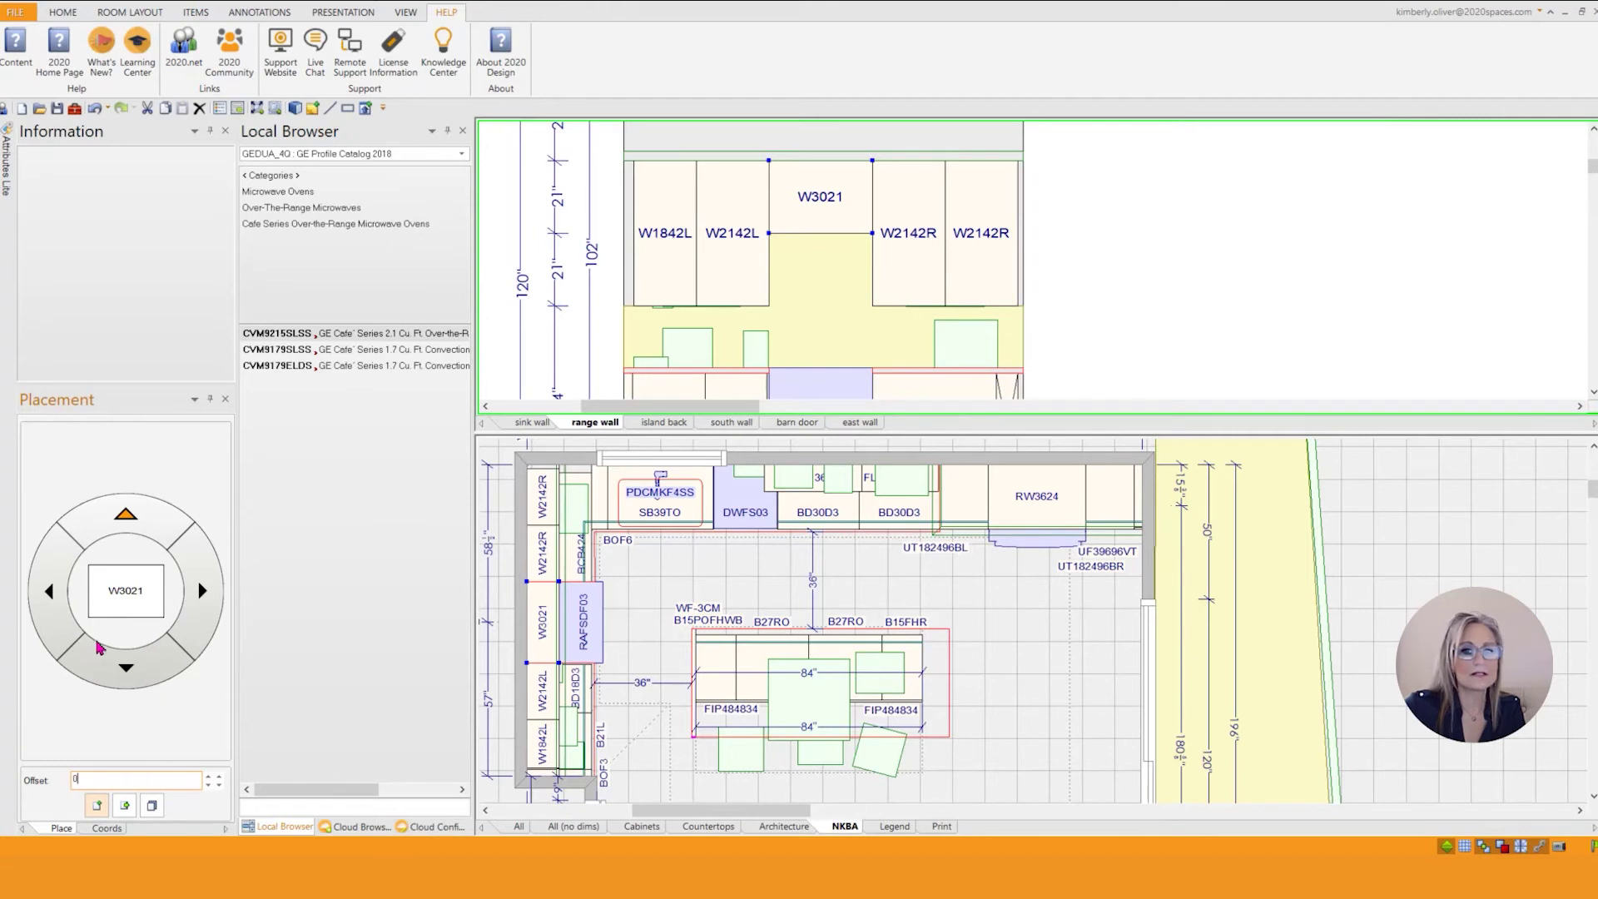
{"action": "left_click", "coordinate": [128, 676]}
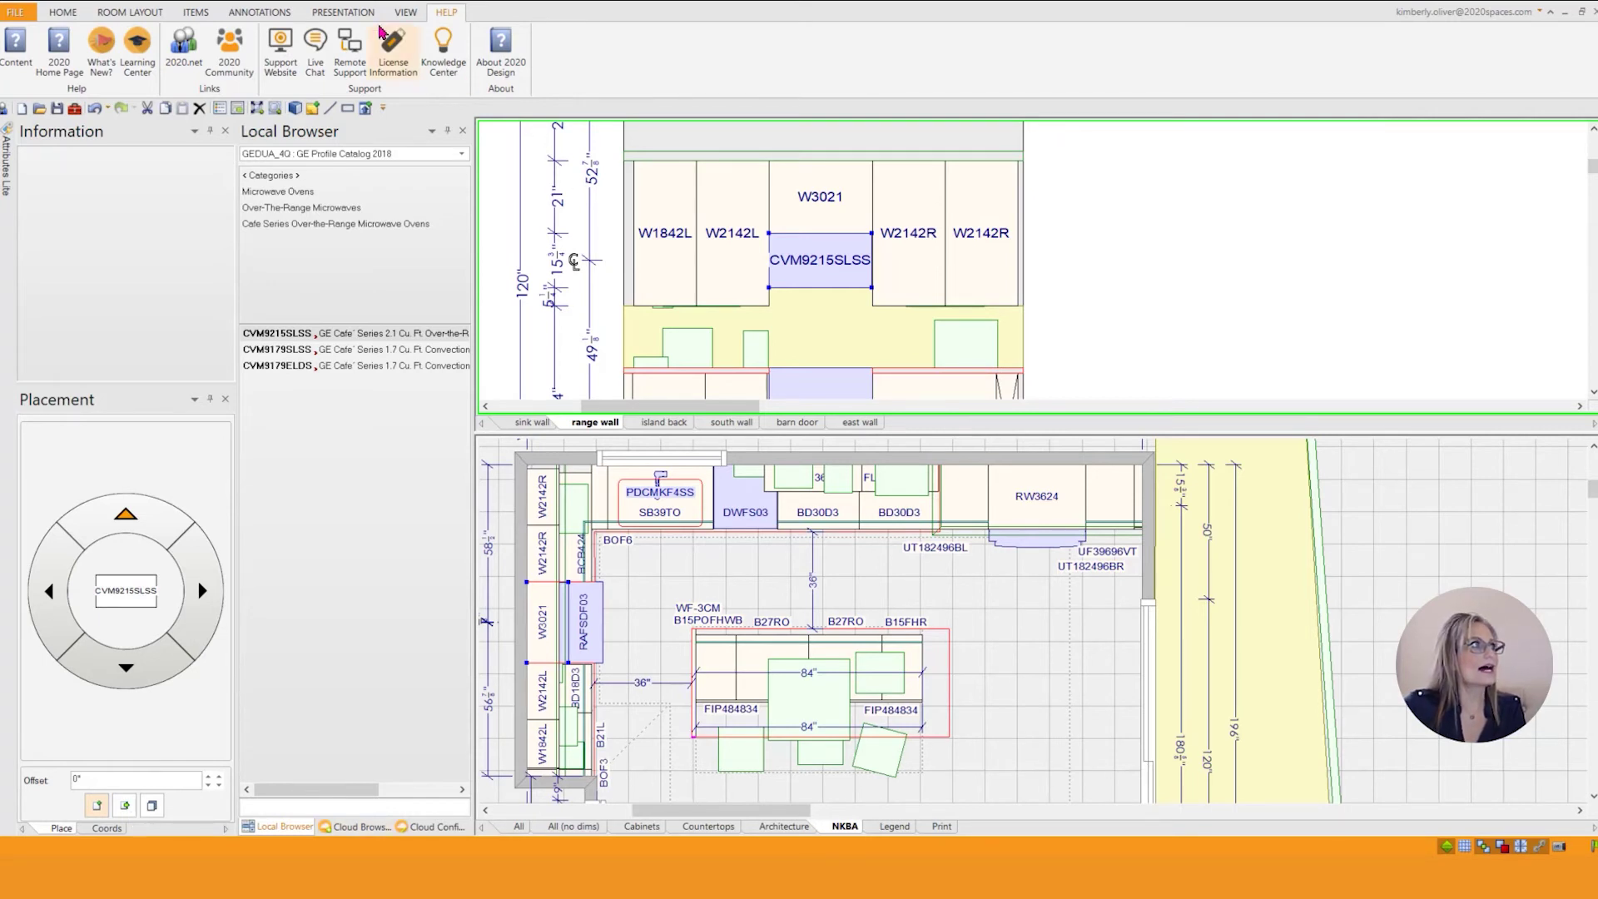
Bring up the presentation tools for rendering views and reports
{"action": "left_click", "coordinate": [350, 12]}
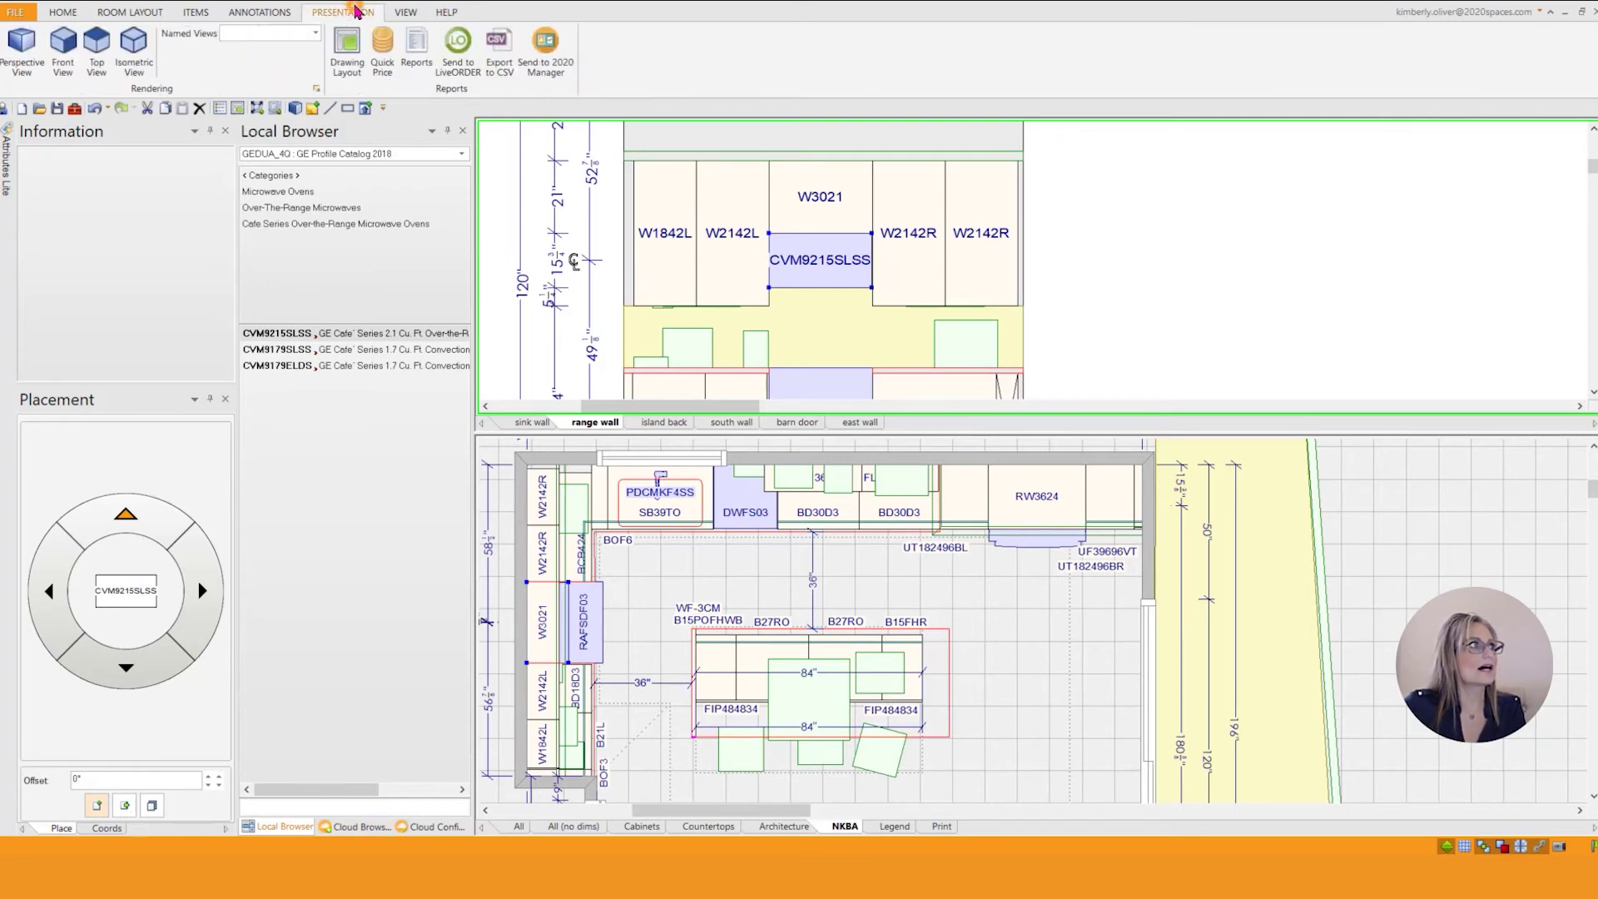
Render the saved 'dishwasher' named view
{"action": "left_click", "coordinate": [316, 32]}
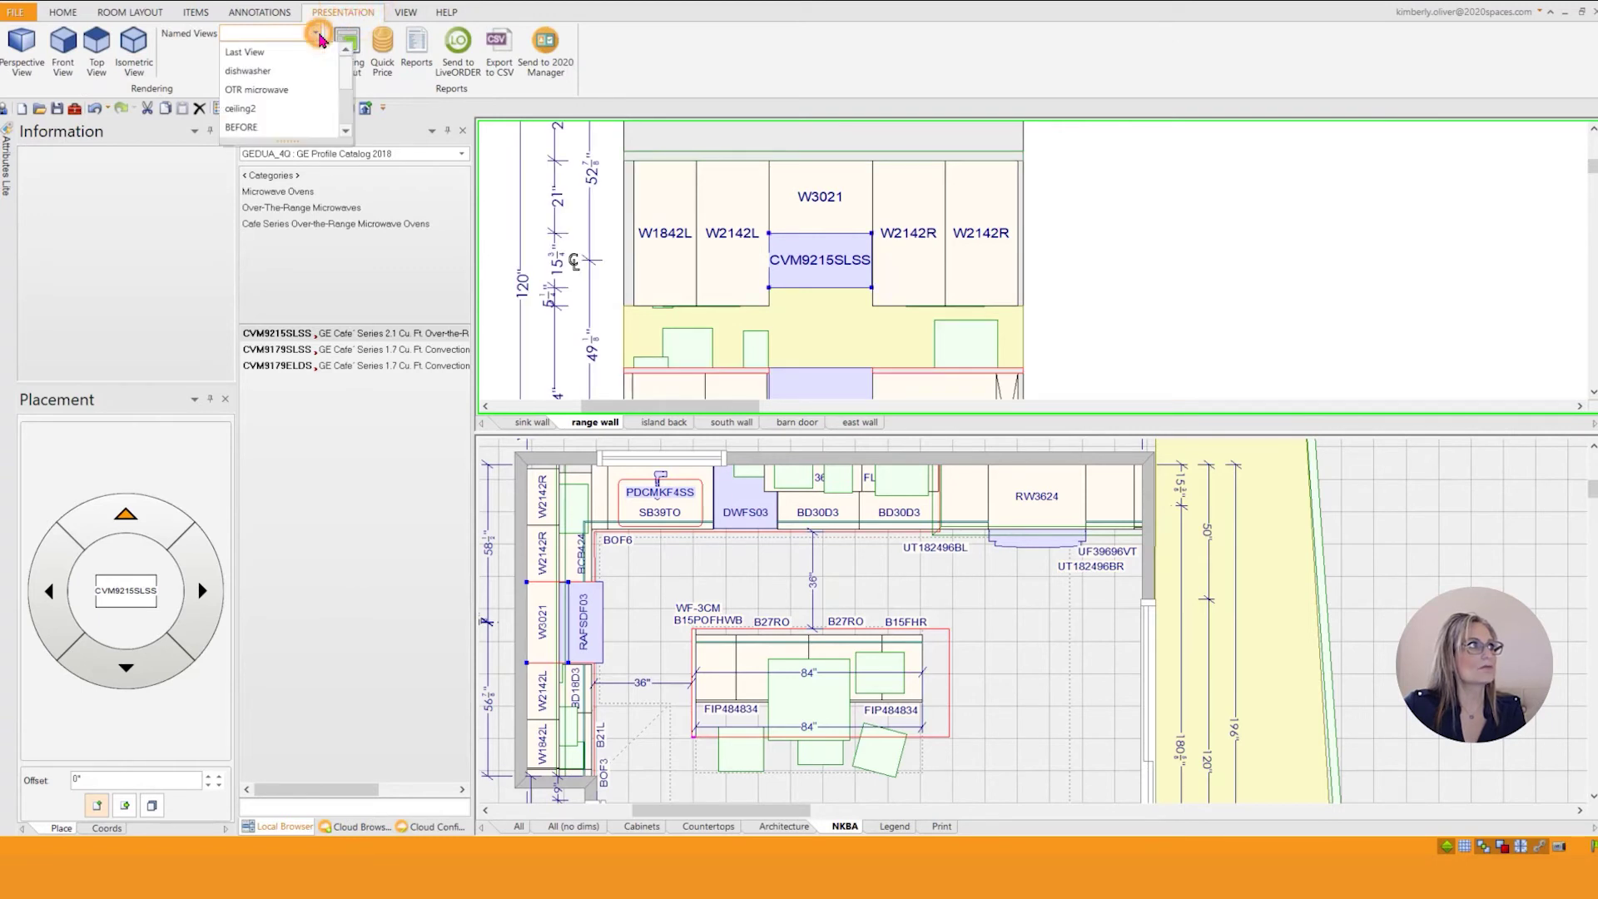
{"action": "left_click", "coordinate": [293, 71]}
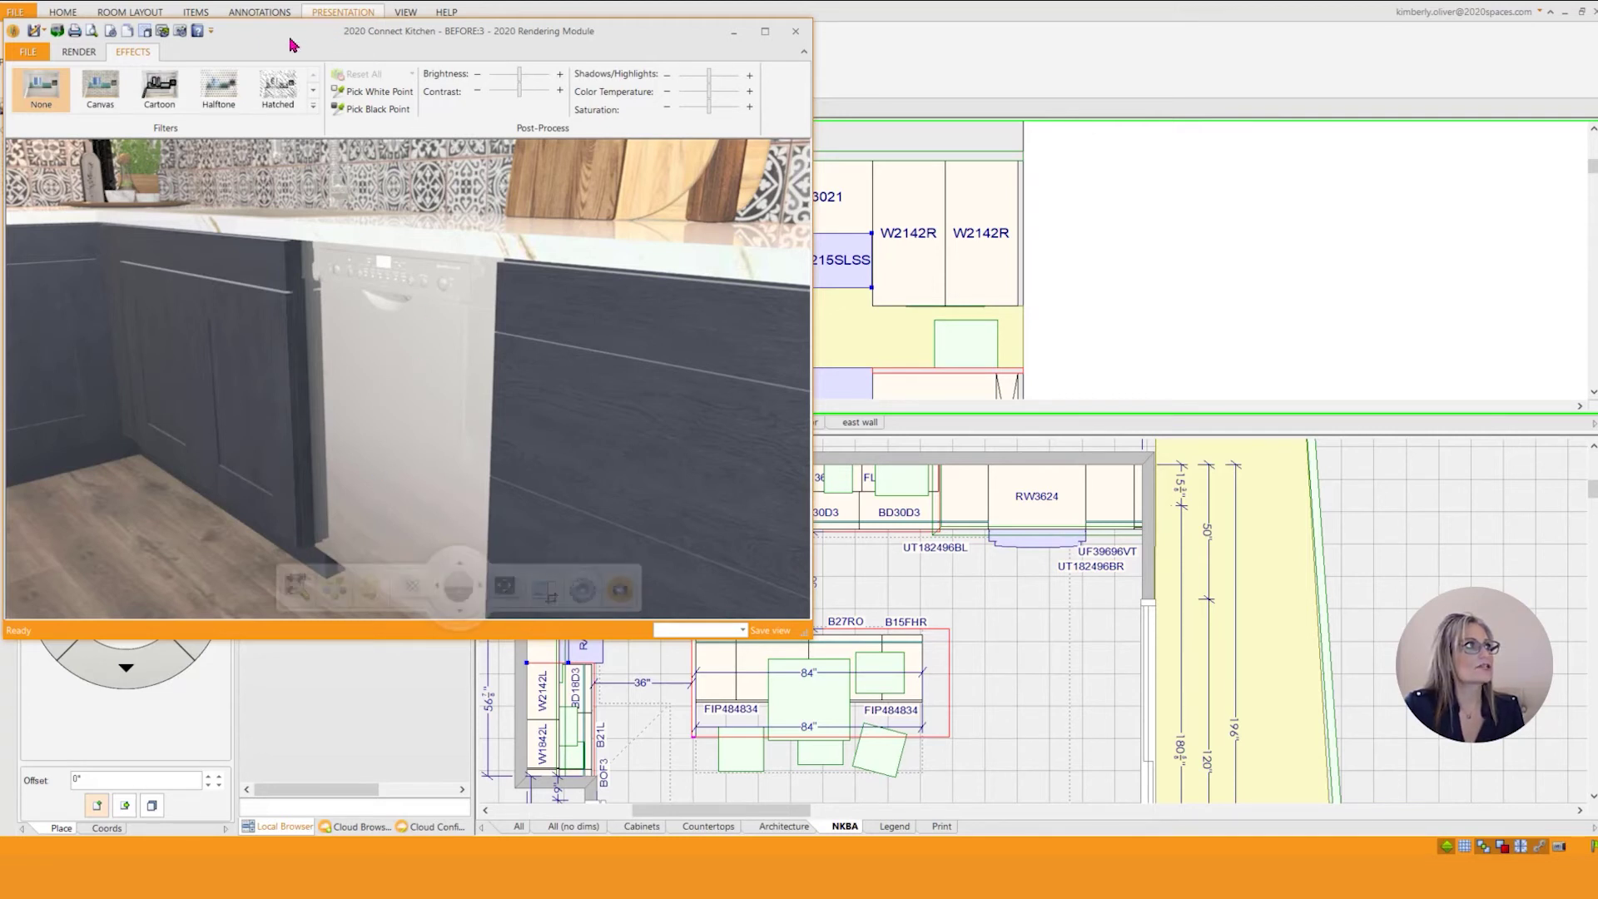
Move and shrink the Rendering Module window to review the dishwasher close-up render
{"action": "left_click_drag", "start_coordinate": [290, 38], "coordinate": [1059, 29]}
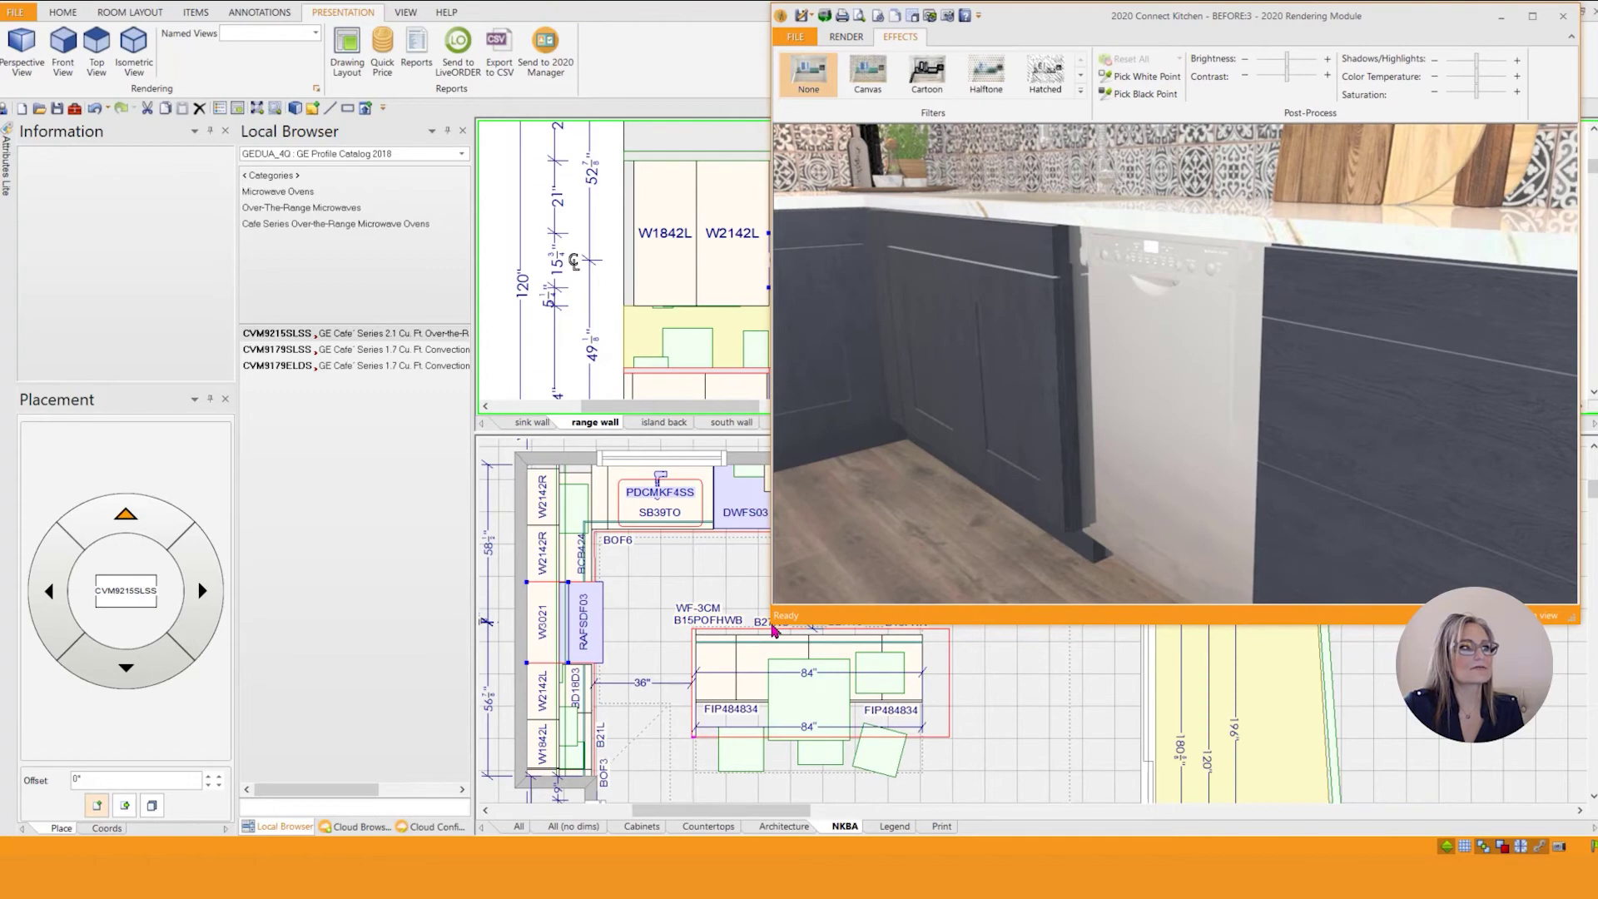
{"action": "left_click", "coordinate": [774, 623]}
{"action": "left_click_drag", "start_coordinate": [821, 567], "coordinate": [814, 564]}
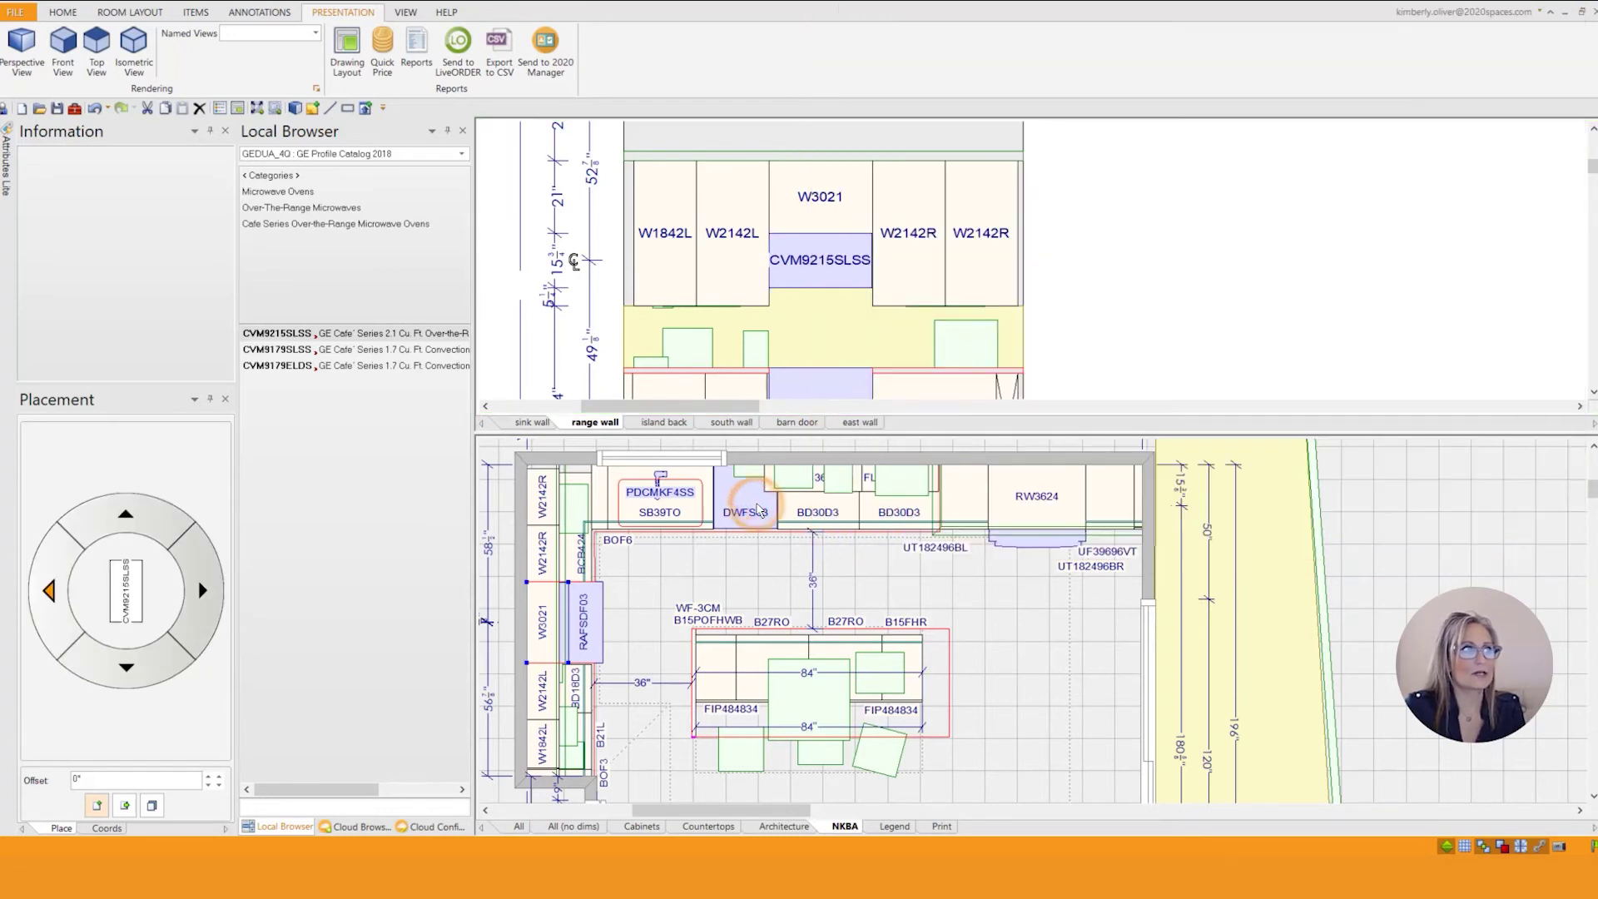
Select the DWFS03 cabinet beside the sink as the Placement tool's reference item
{"action": "left_click", "coordinate": [758, 509]}
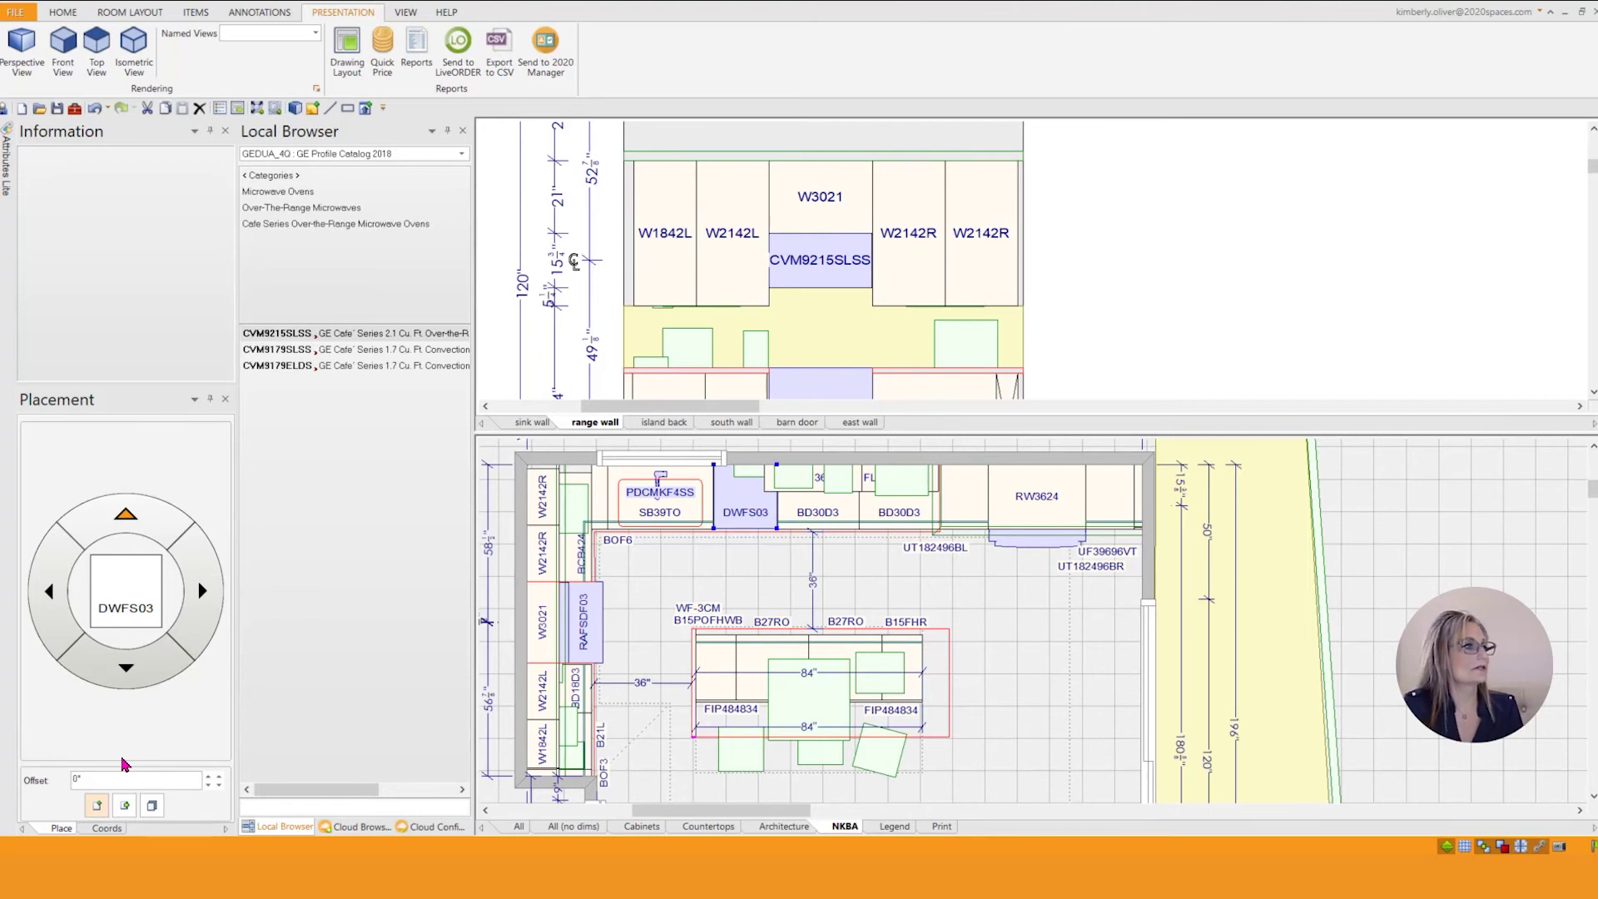
{"action": "left_click", "coordinate": [125, 805]}
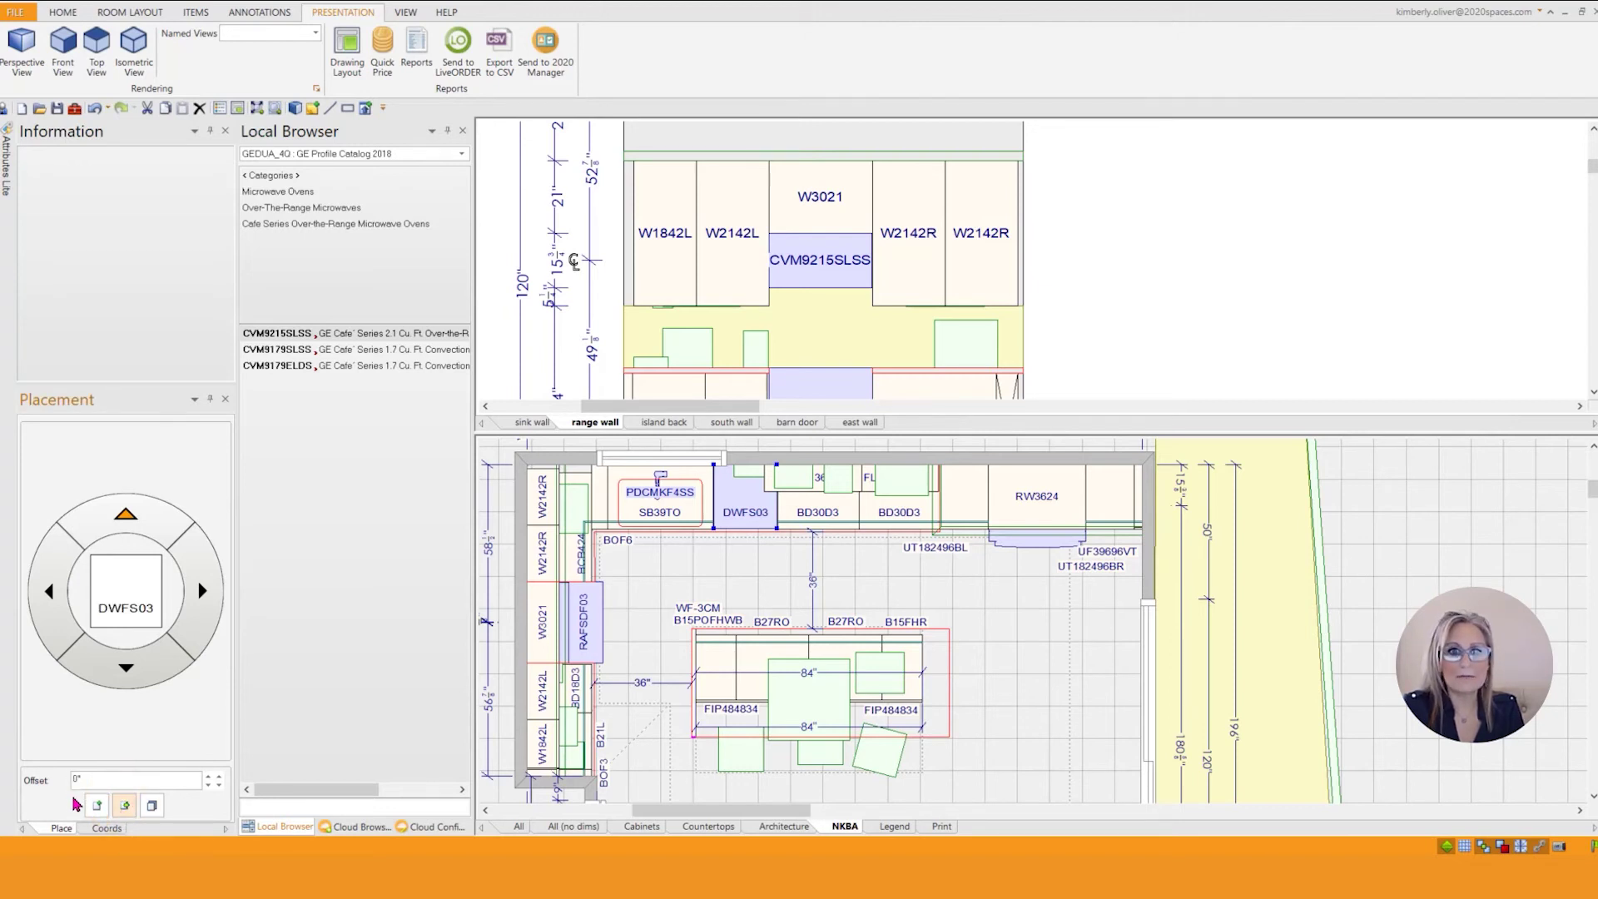
Set the Placement offset to 1.75" and nudge the DWFS03 cabinet forward from the wall
{"action": "left_click", "coordinate": [91, 779]}
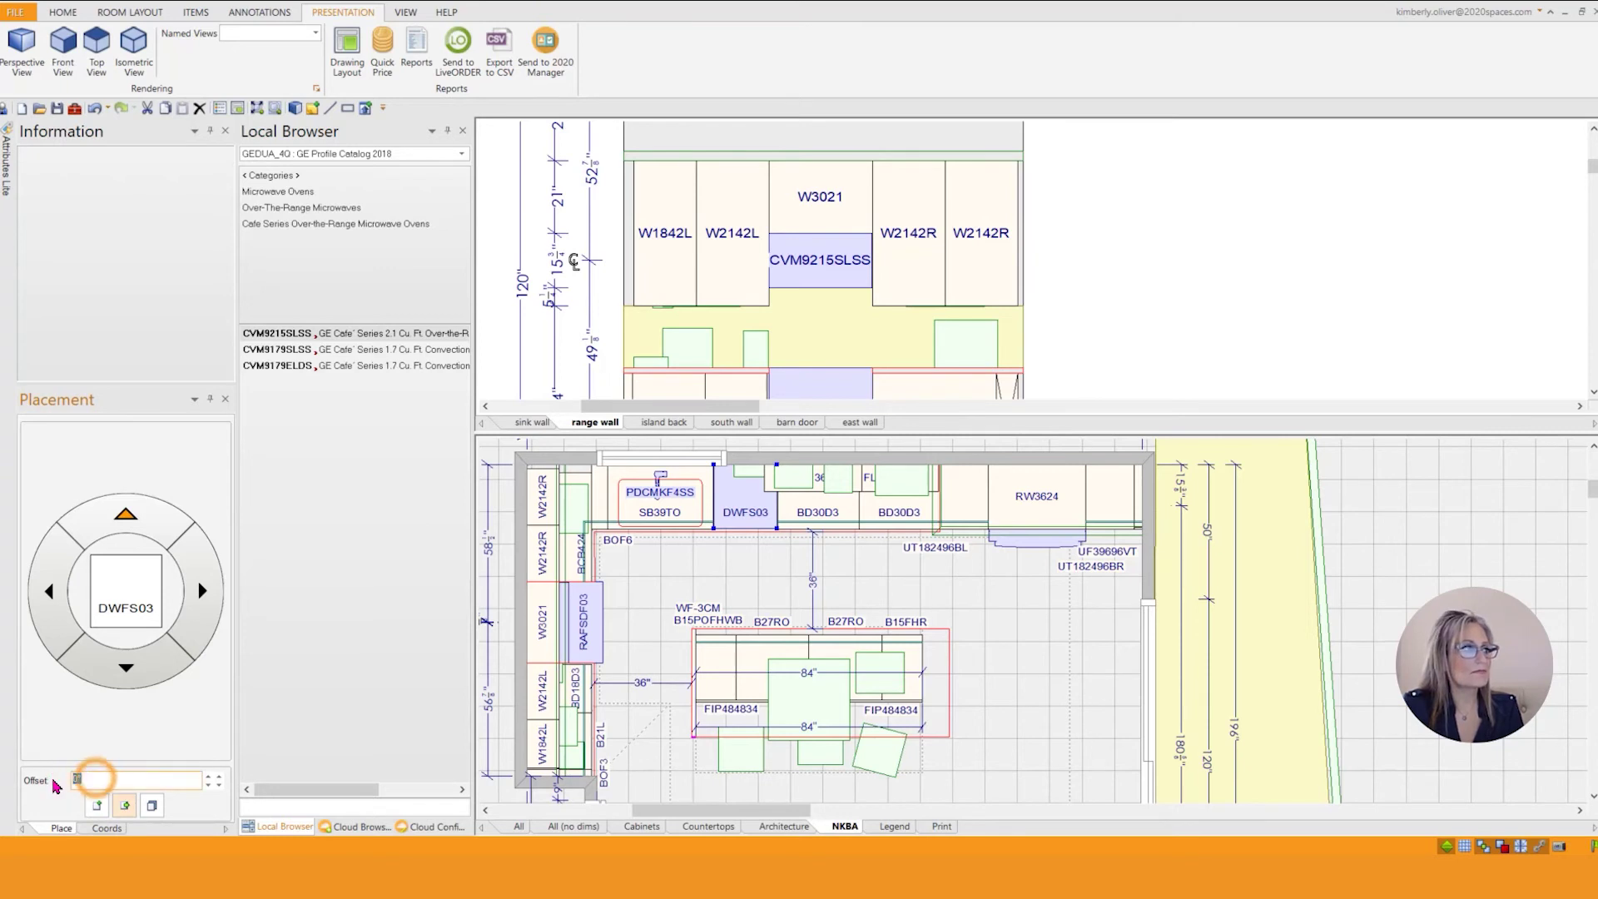
{"action": "type", "text": "1"}
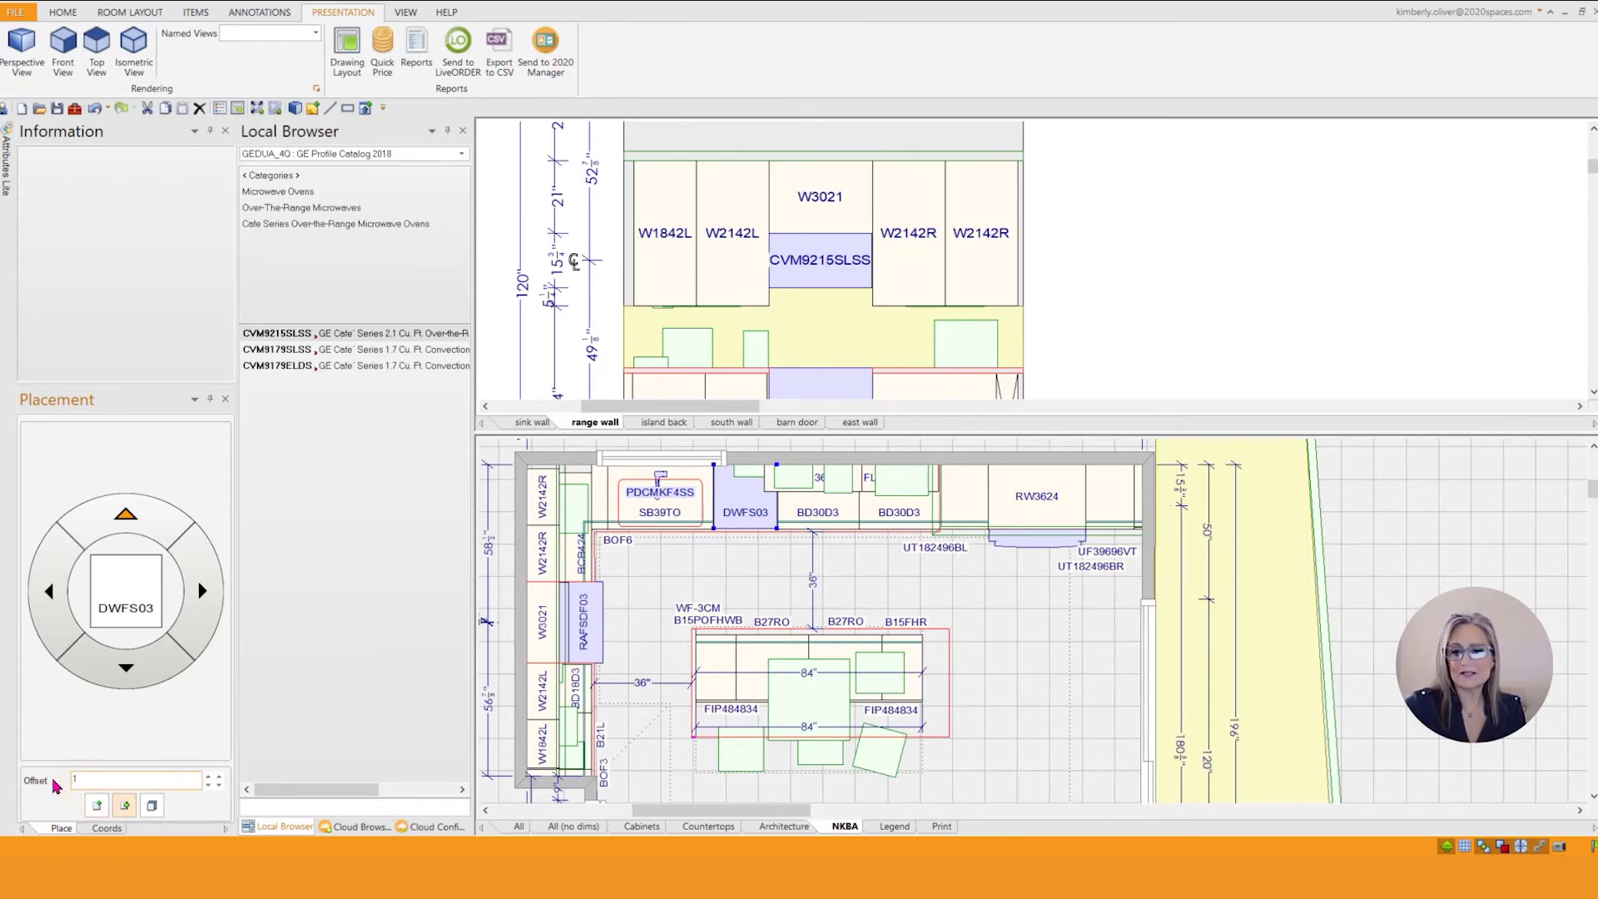
{"action": "type", "text": ".75"}
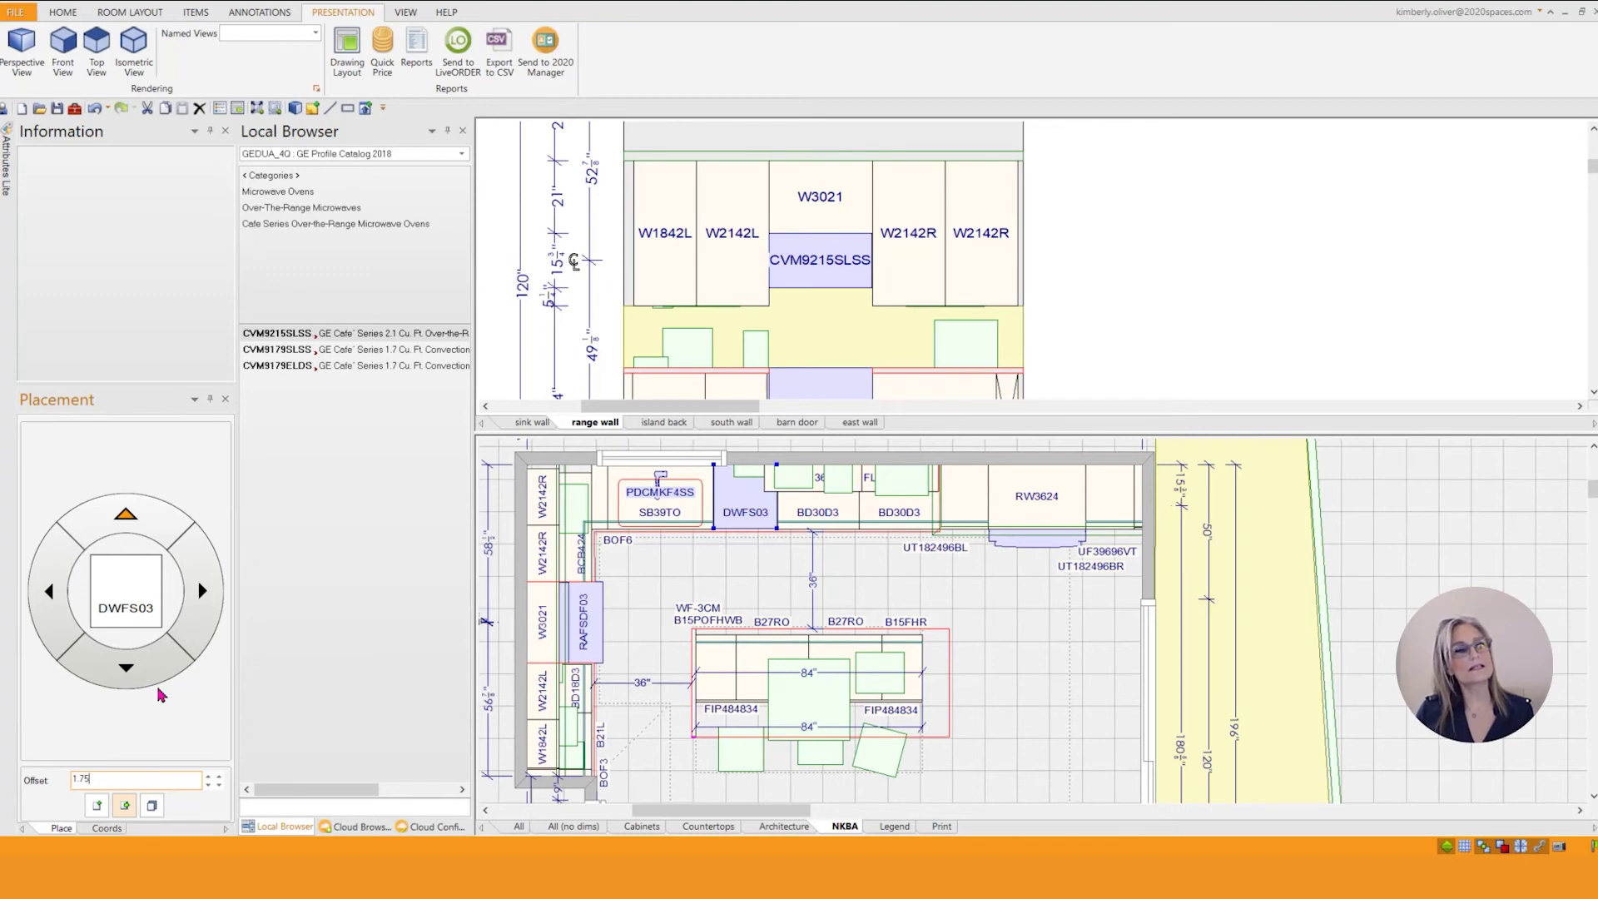
{"action": "key", "text": "Return"}
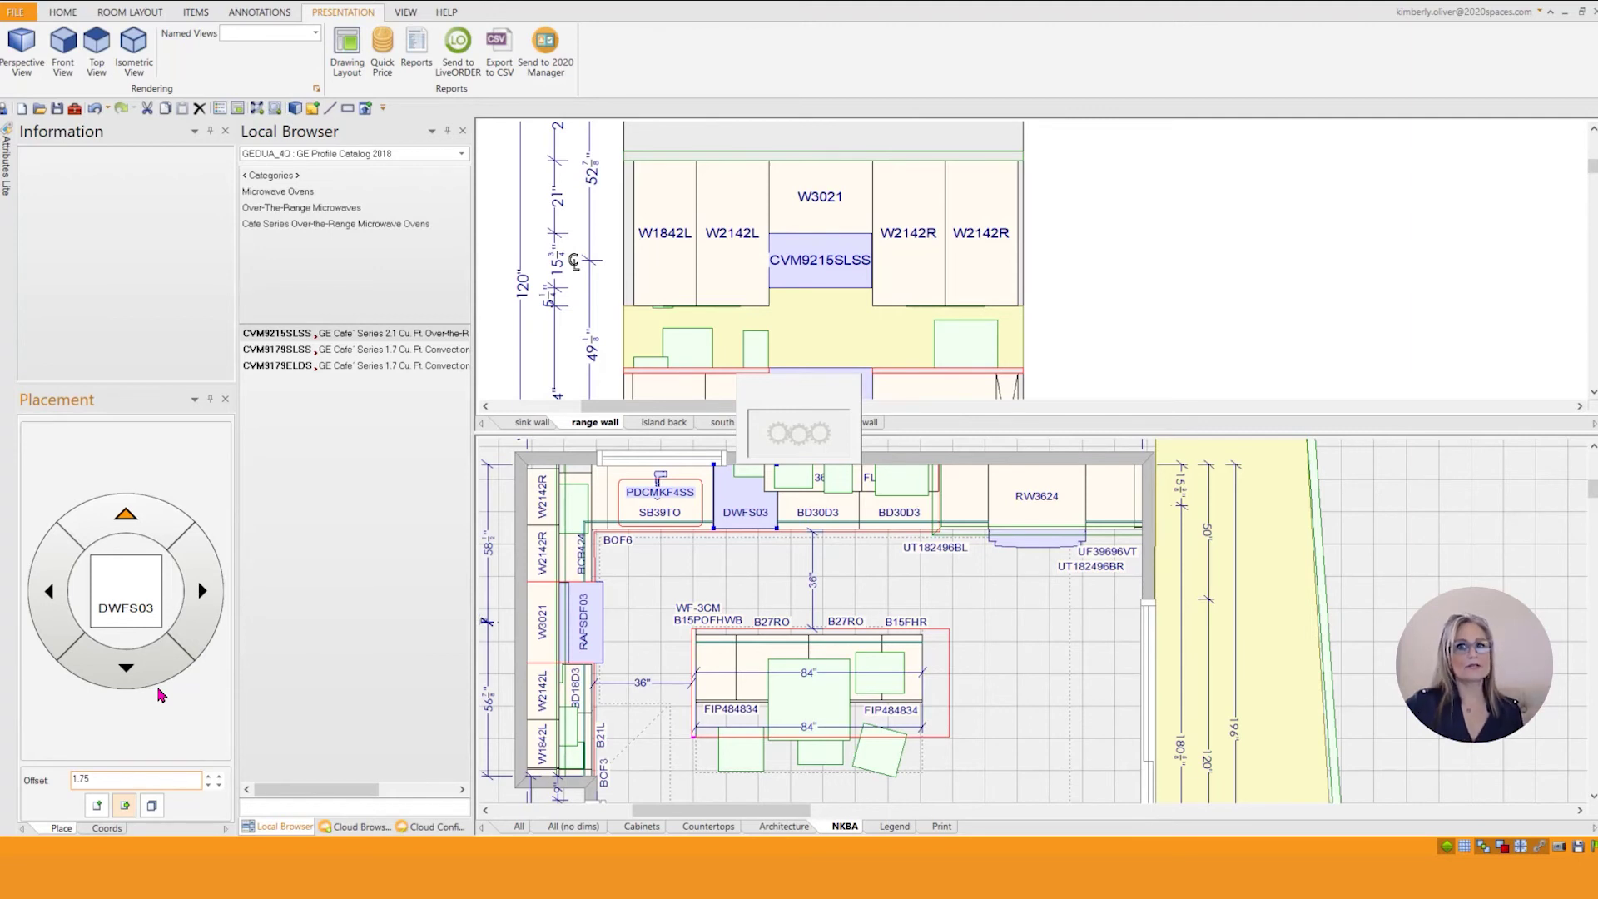
{"action": "left_click", "coordinate": [125, 670]}
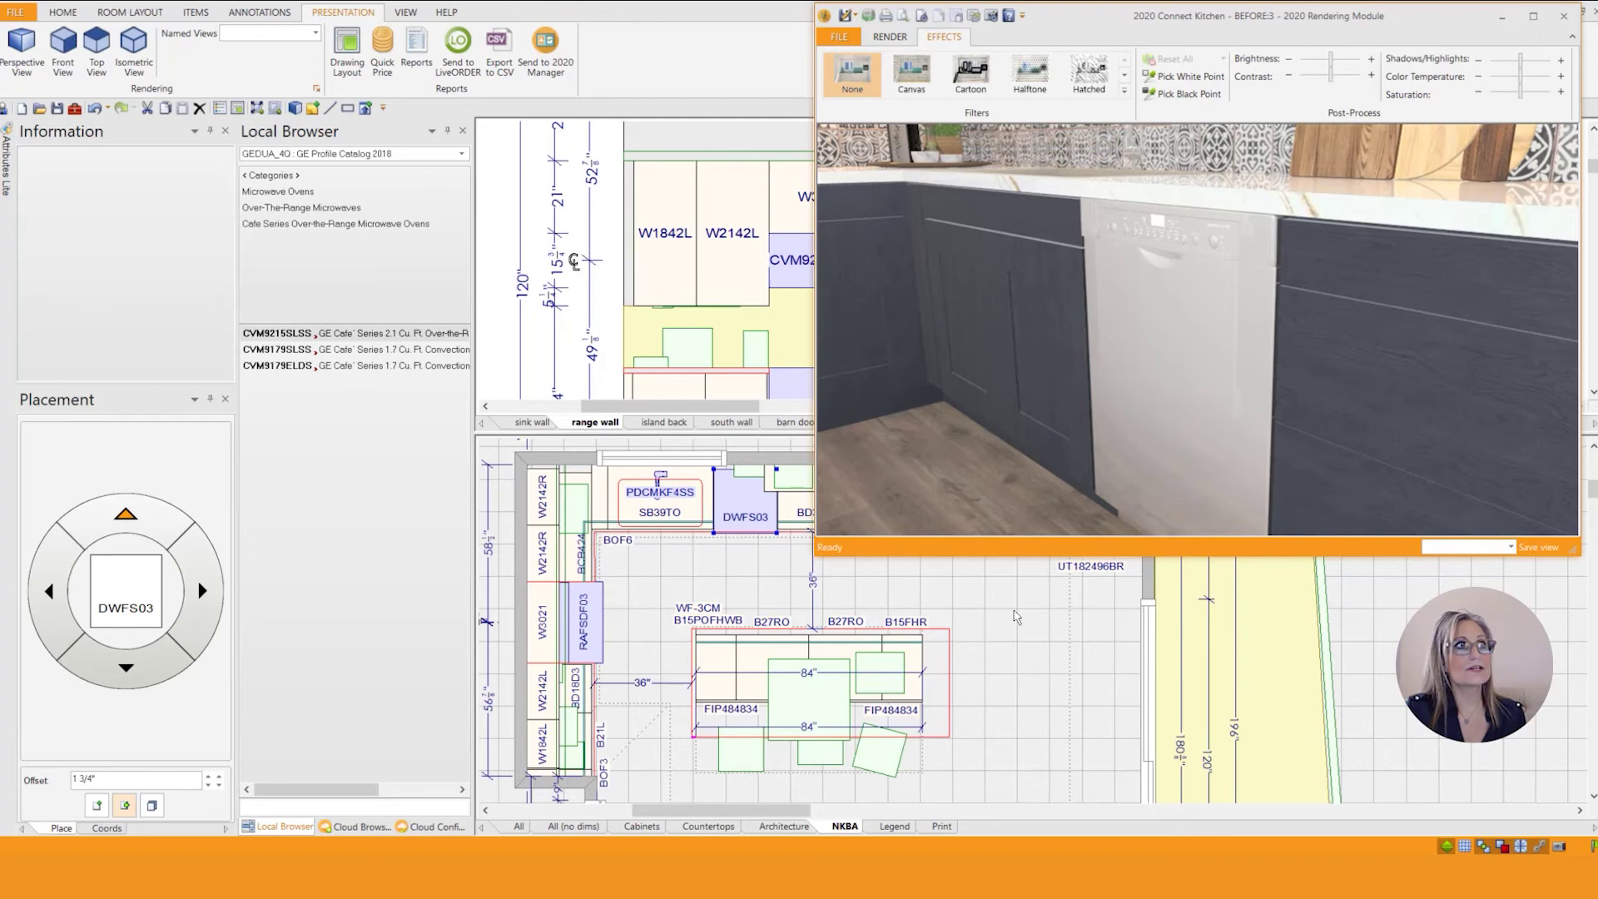
Check the dishwasher close-up render of the shifted cabinet, then close the Rendering Module
{"action": "mouse_move", "coordinate": [1108, 431]}
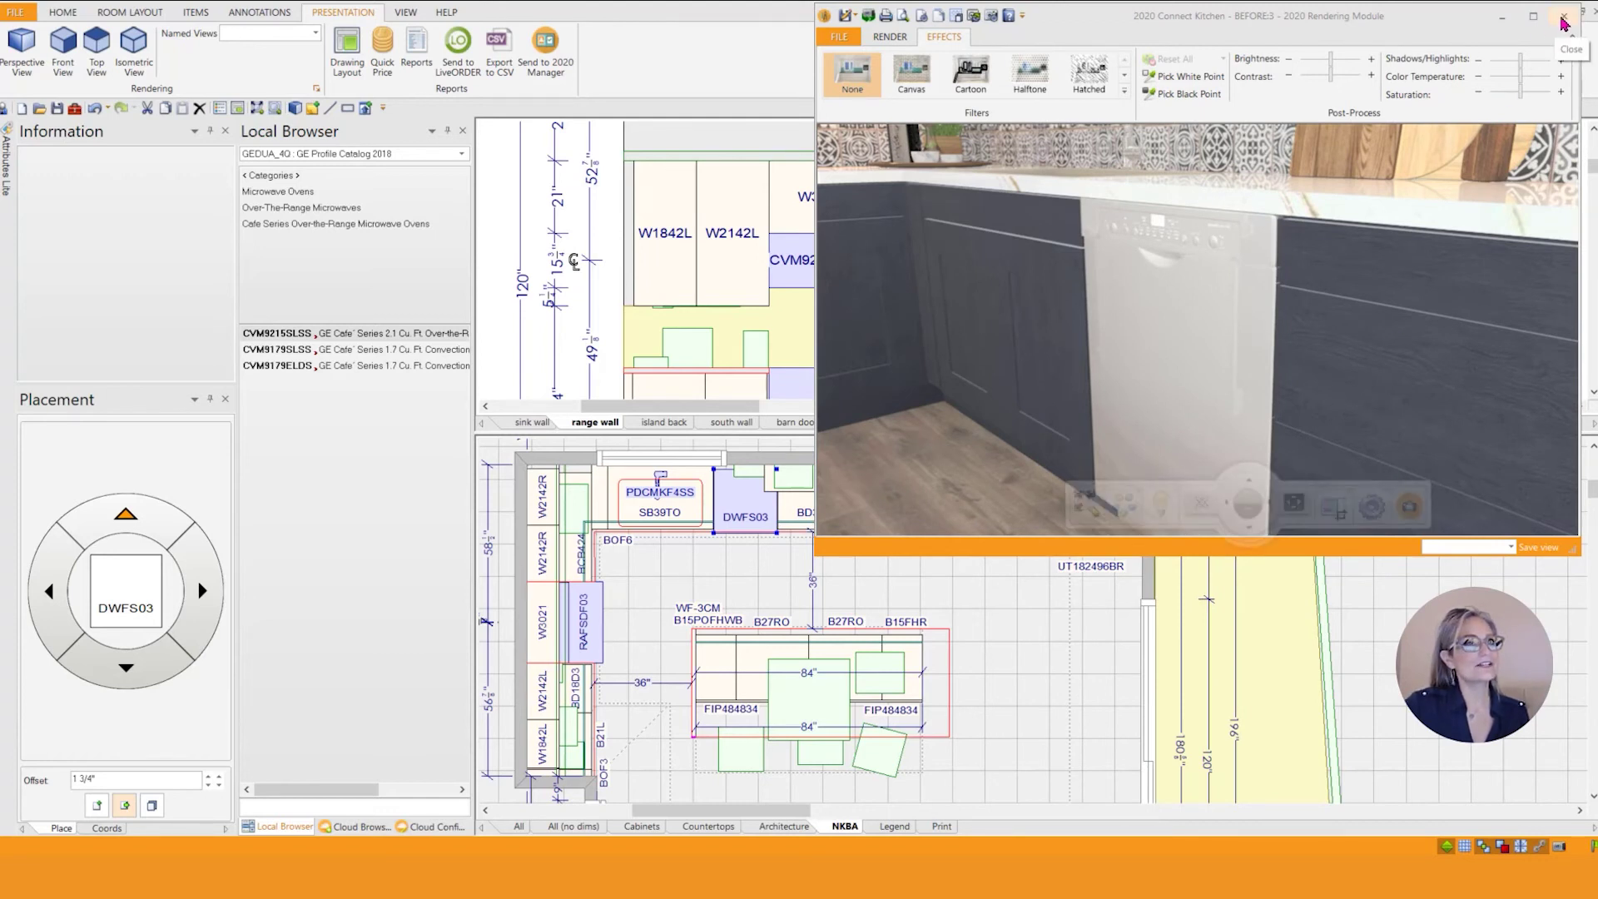
{"action": "left_click", "coordinate": [1565, 22]}
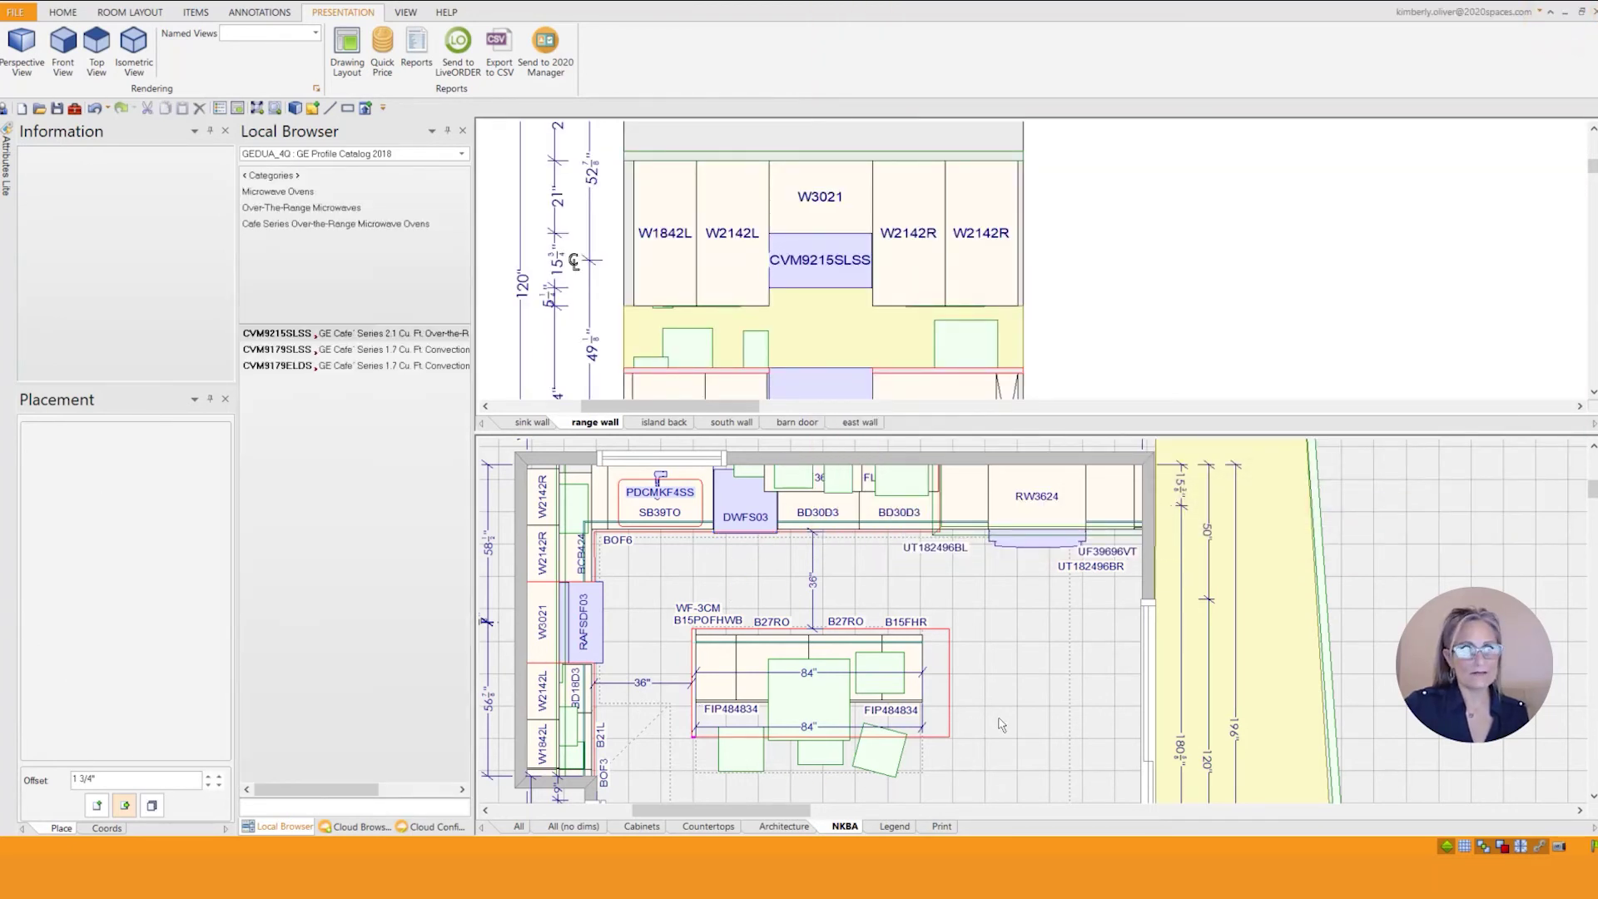
Enlarge the floor plan above the range wall elevation and pan it to frame the island
{"action": "left_click_drag", "start_coordinate": [1066, 424], "coordinate": [1059, 331]}
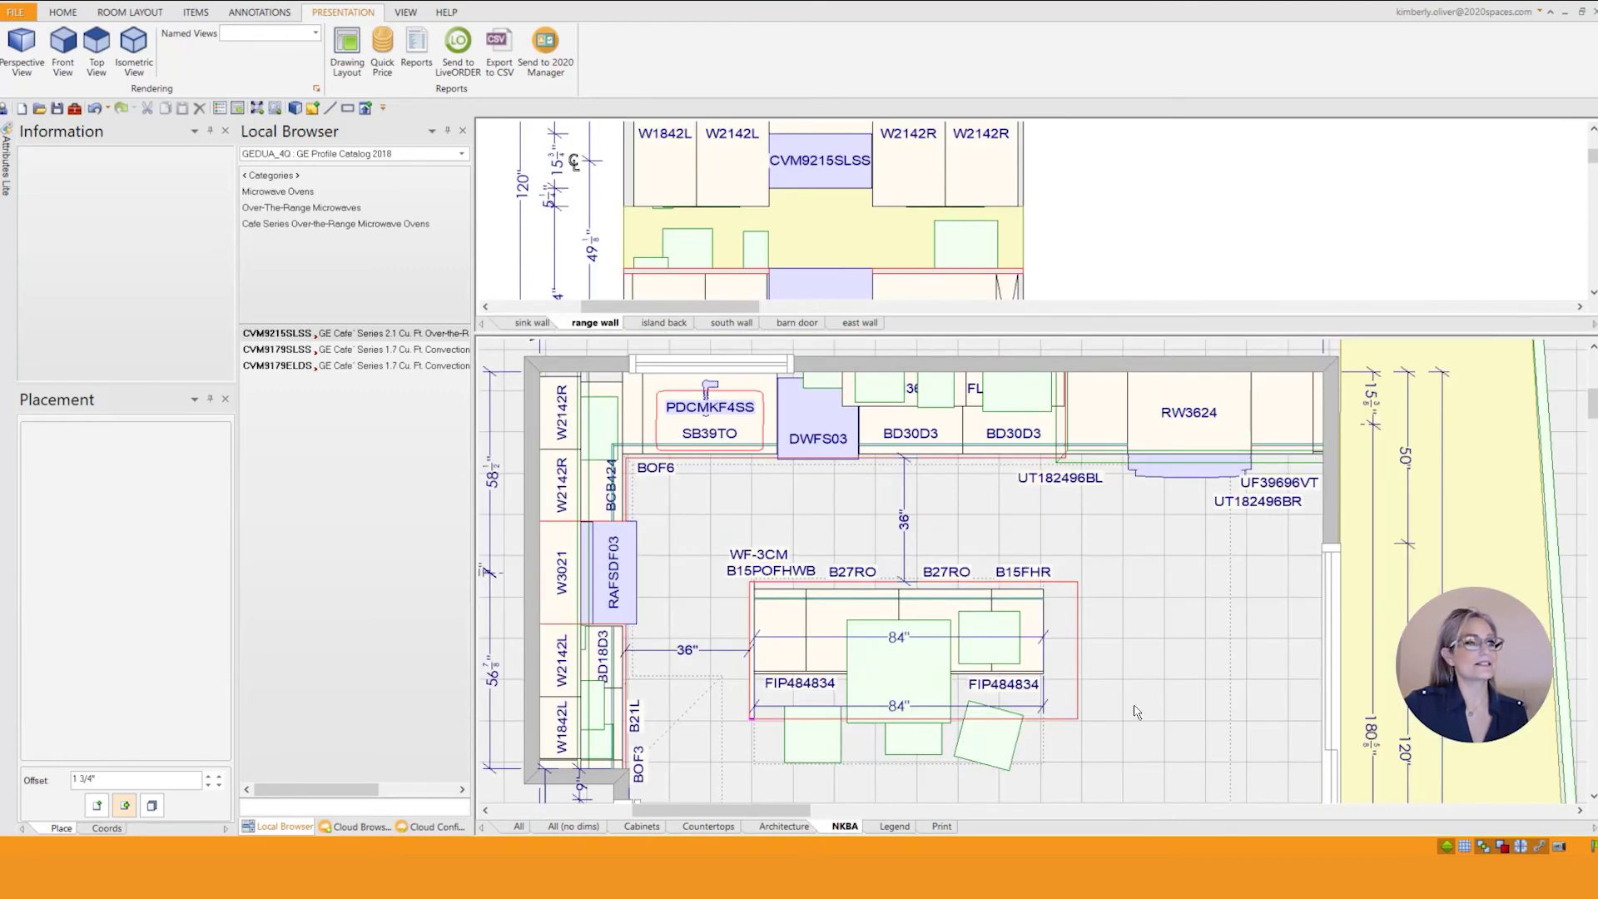
{"action": "middle_click_drag", "start_coordinate": [1137, 712], "coordinate": [1127, 638]}
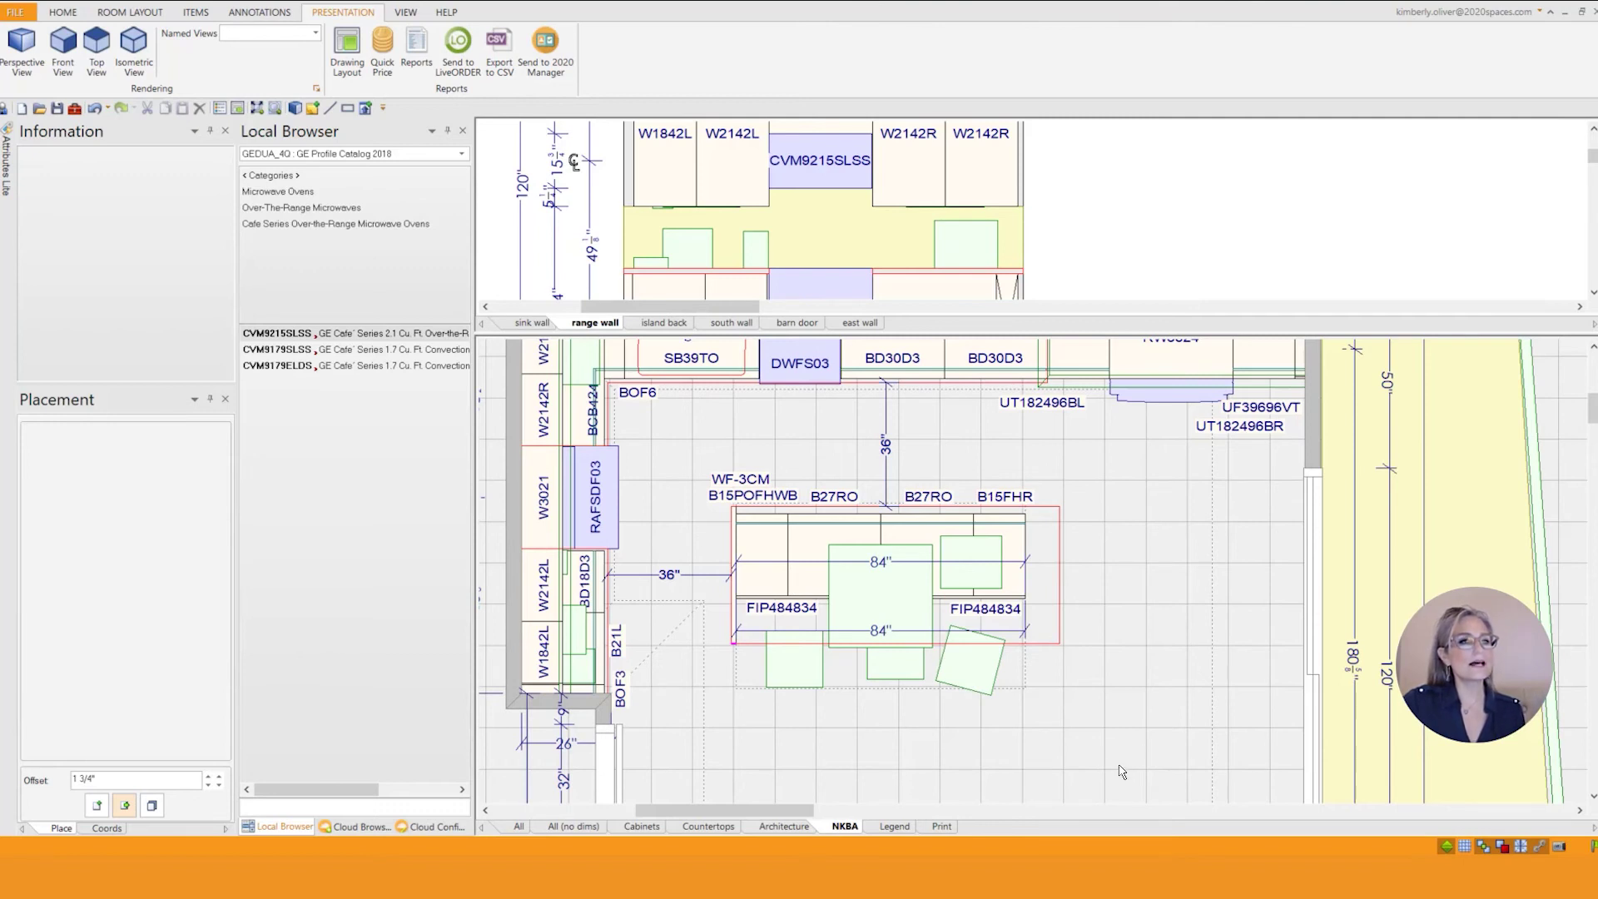
Window-select the entire island, including its B27RO and FIP484834 cabinets, appliances and stools
{"action": "left_click_drag", "start_coordinate": [1119, 766], "coordinate": [680, 436]}
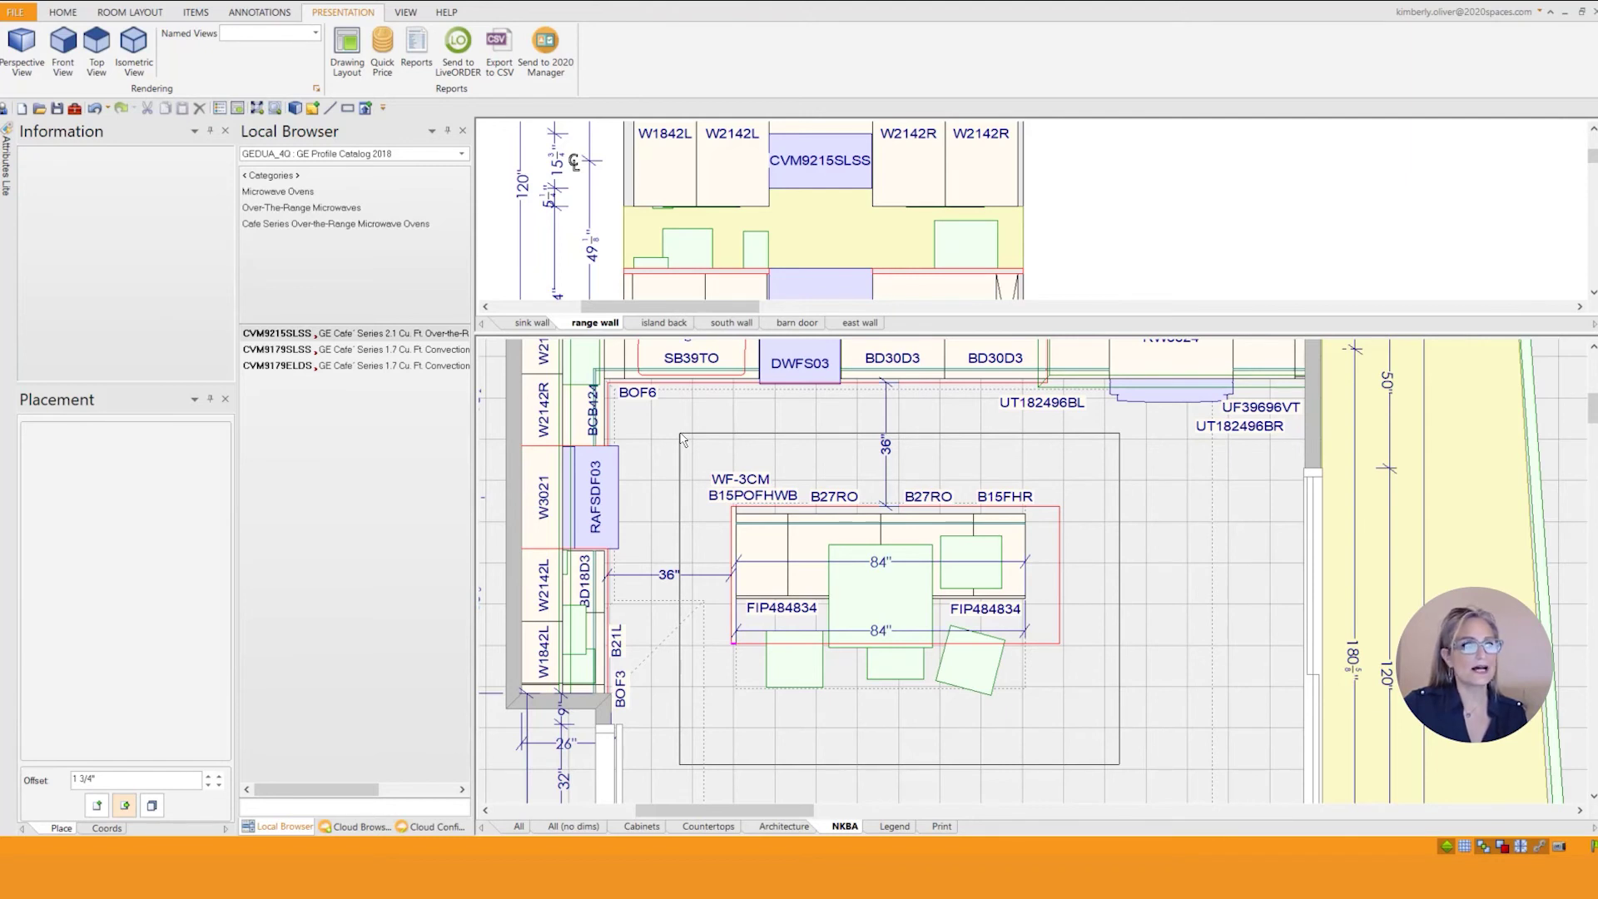
{"action": "left_click_drag", "start_coordinate": [680, 436], "coordinate": [1051, 745]}
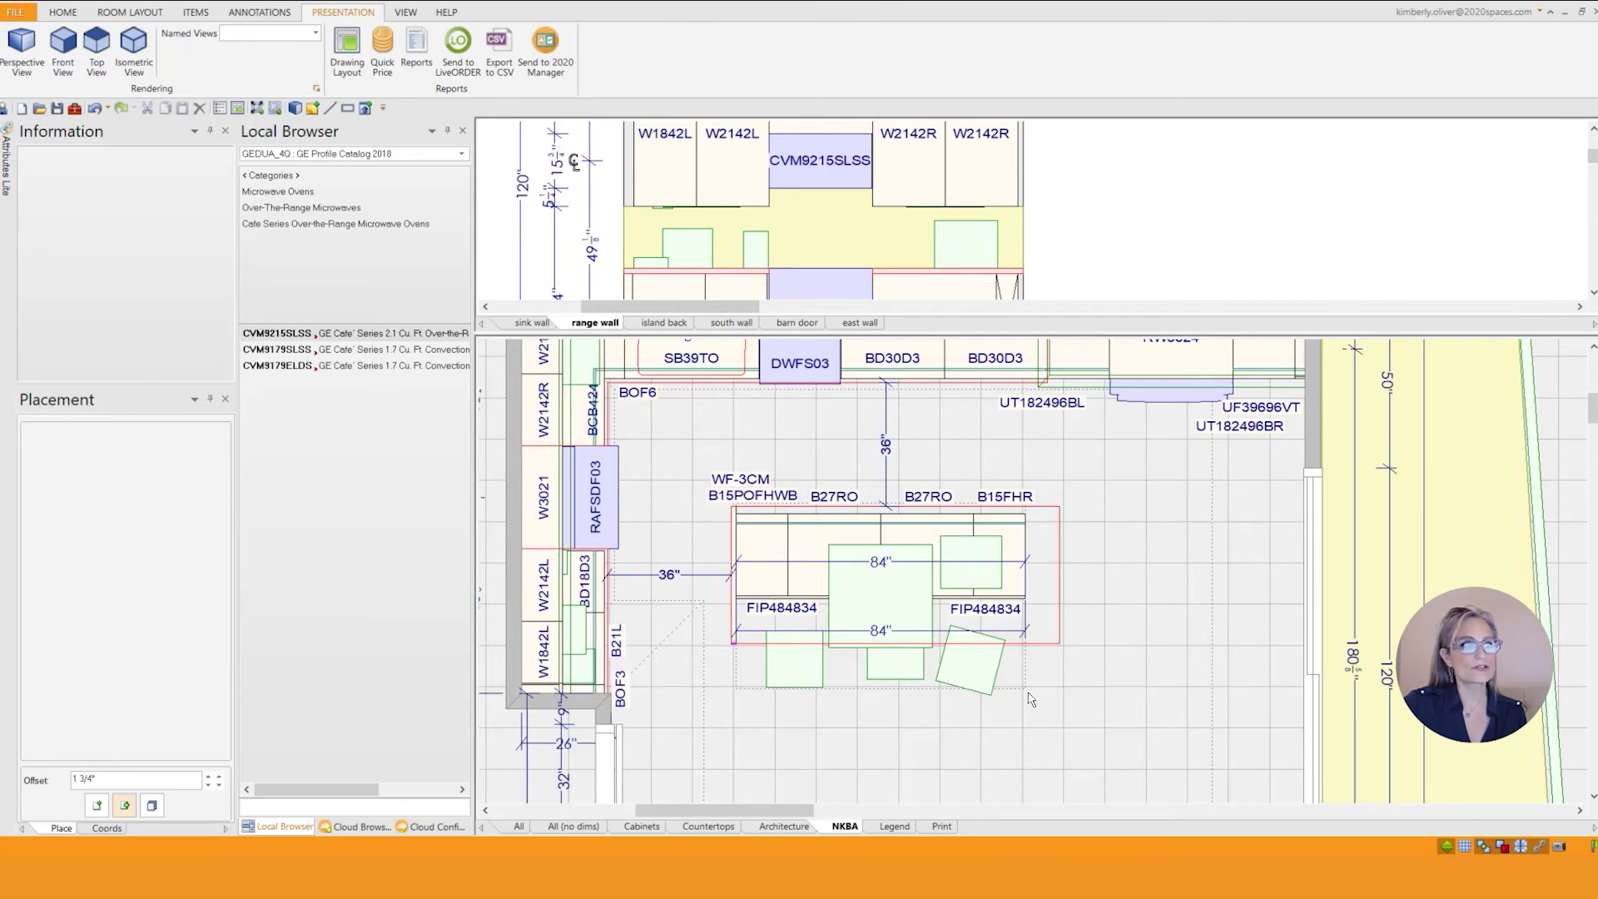
{"action": "left_click_drag", "start_coordinate": [1128, 767], "coordinate": [680, 452]}
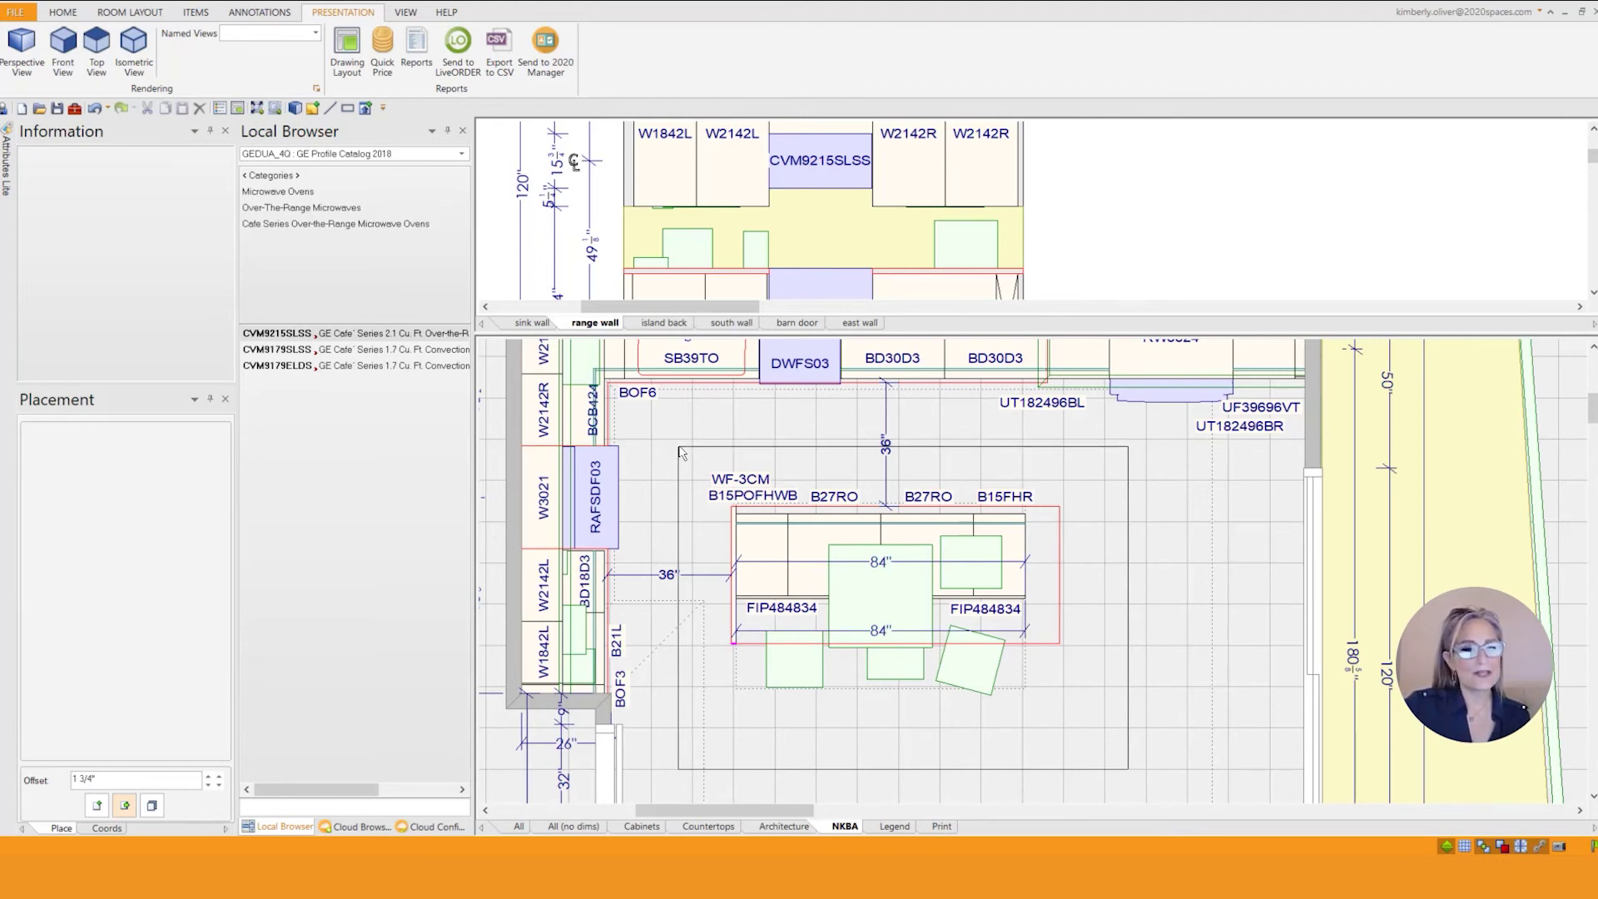
{"action": "left_click_drag", "start_coordinate": [681, 452], "coordinate": [680, 453]}
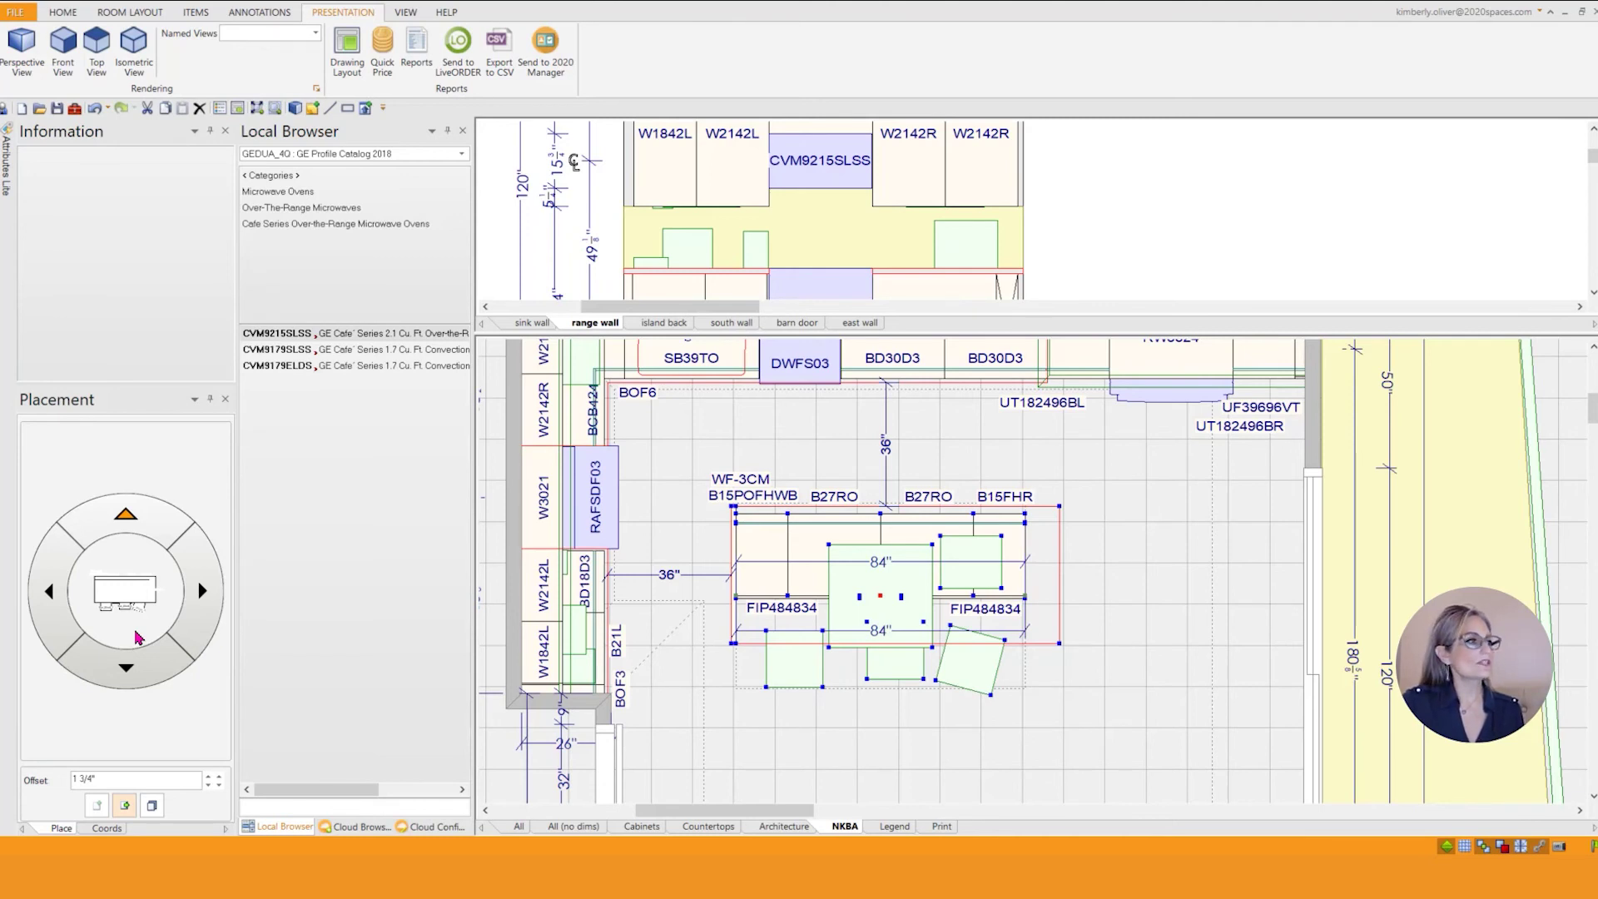
Shift the island 12" right with the Placement dial for a 48" aisle, then deselect it
{"action": "left_click", "coordinate": [103, 778]}
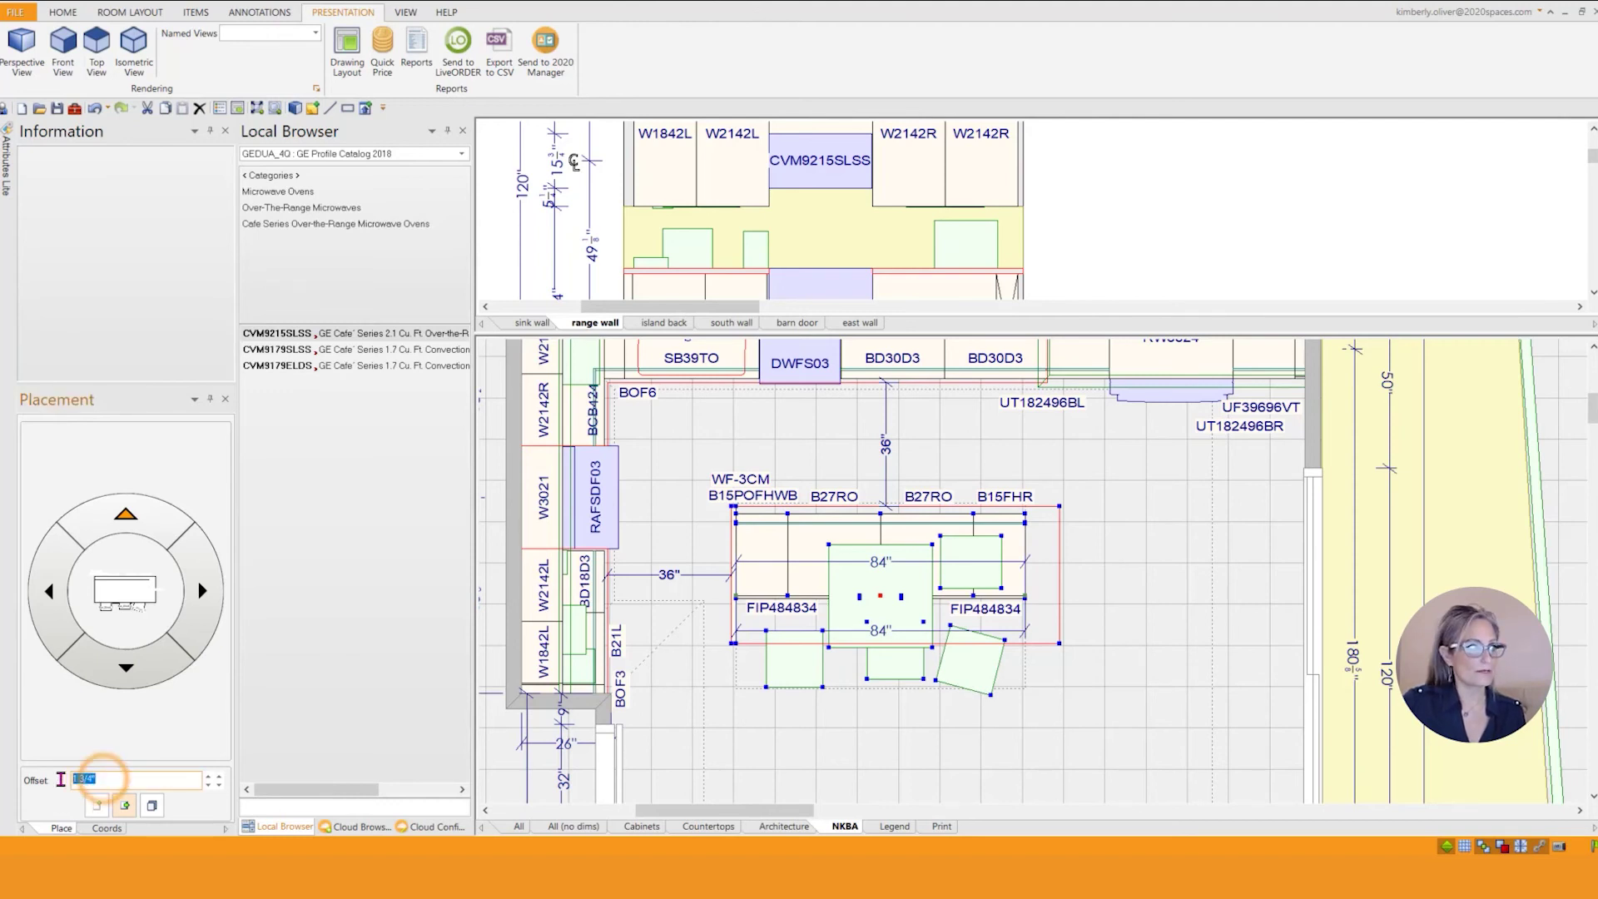
{"action": "type", "text": "12"}
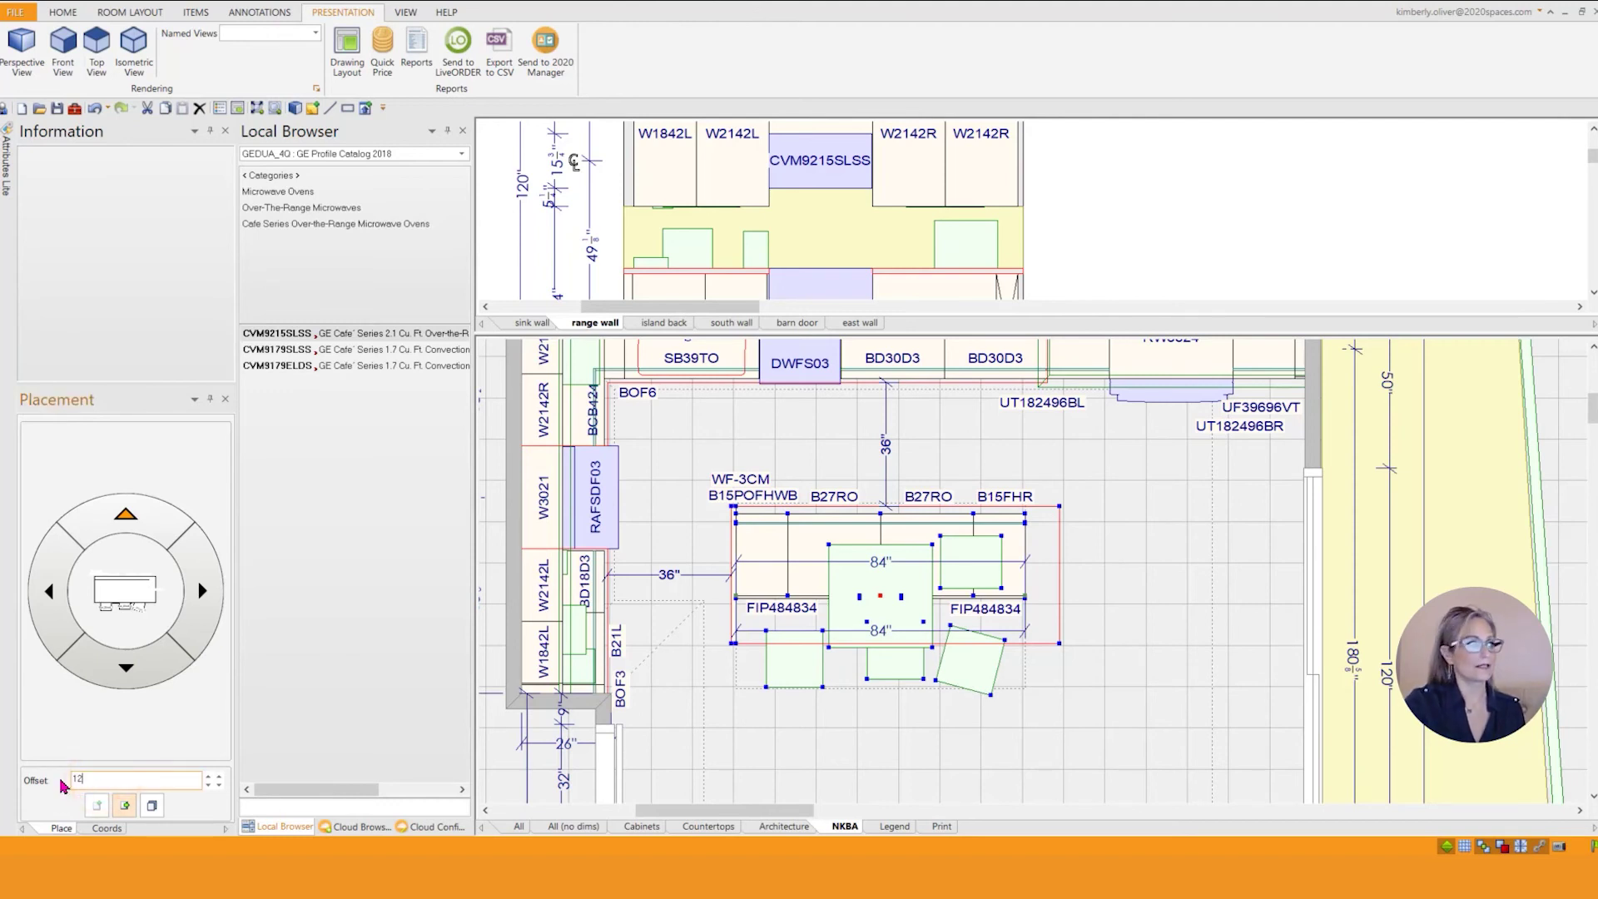
{"action": "left_click", "coordinate": [202, 591]}
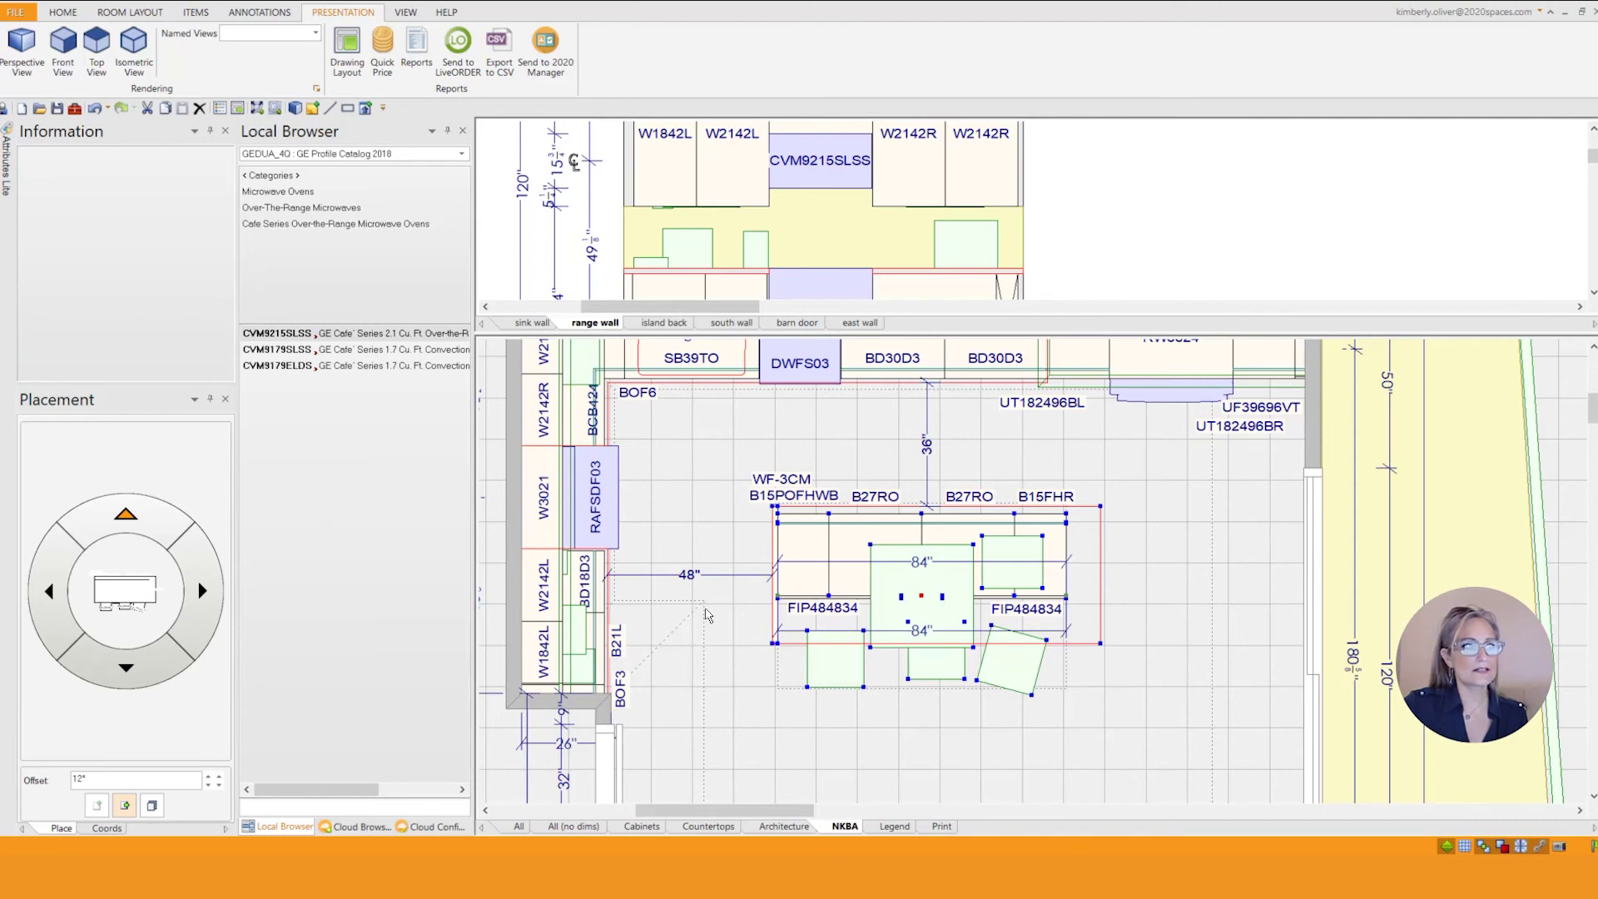
{"action": "left_click", "coordinate": [1159, 742]}
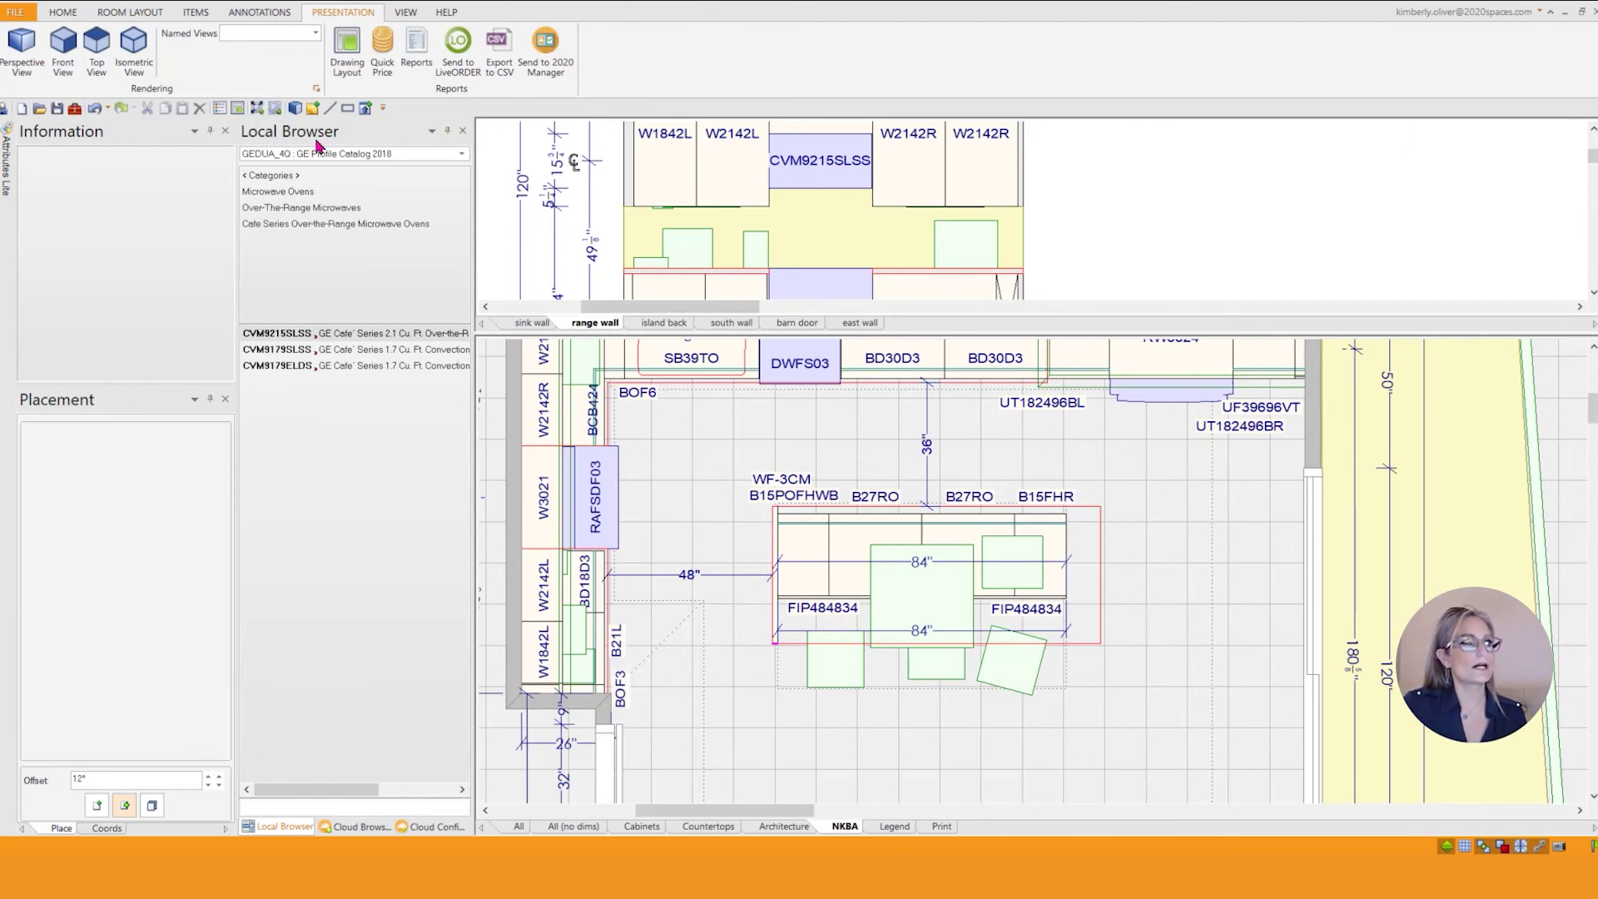
Load the ROOM_FUR : Sample - Furniture catalog from the 20-20 Technologies Inc. catalog list
{"action": "left_click", "coordinate": [460, 156]}
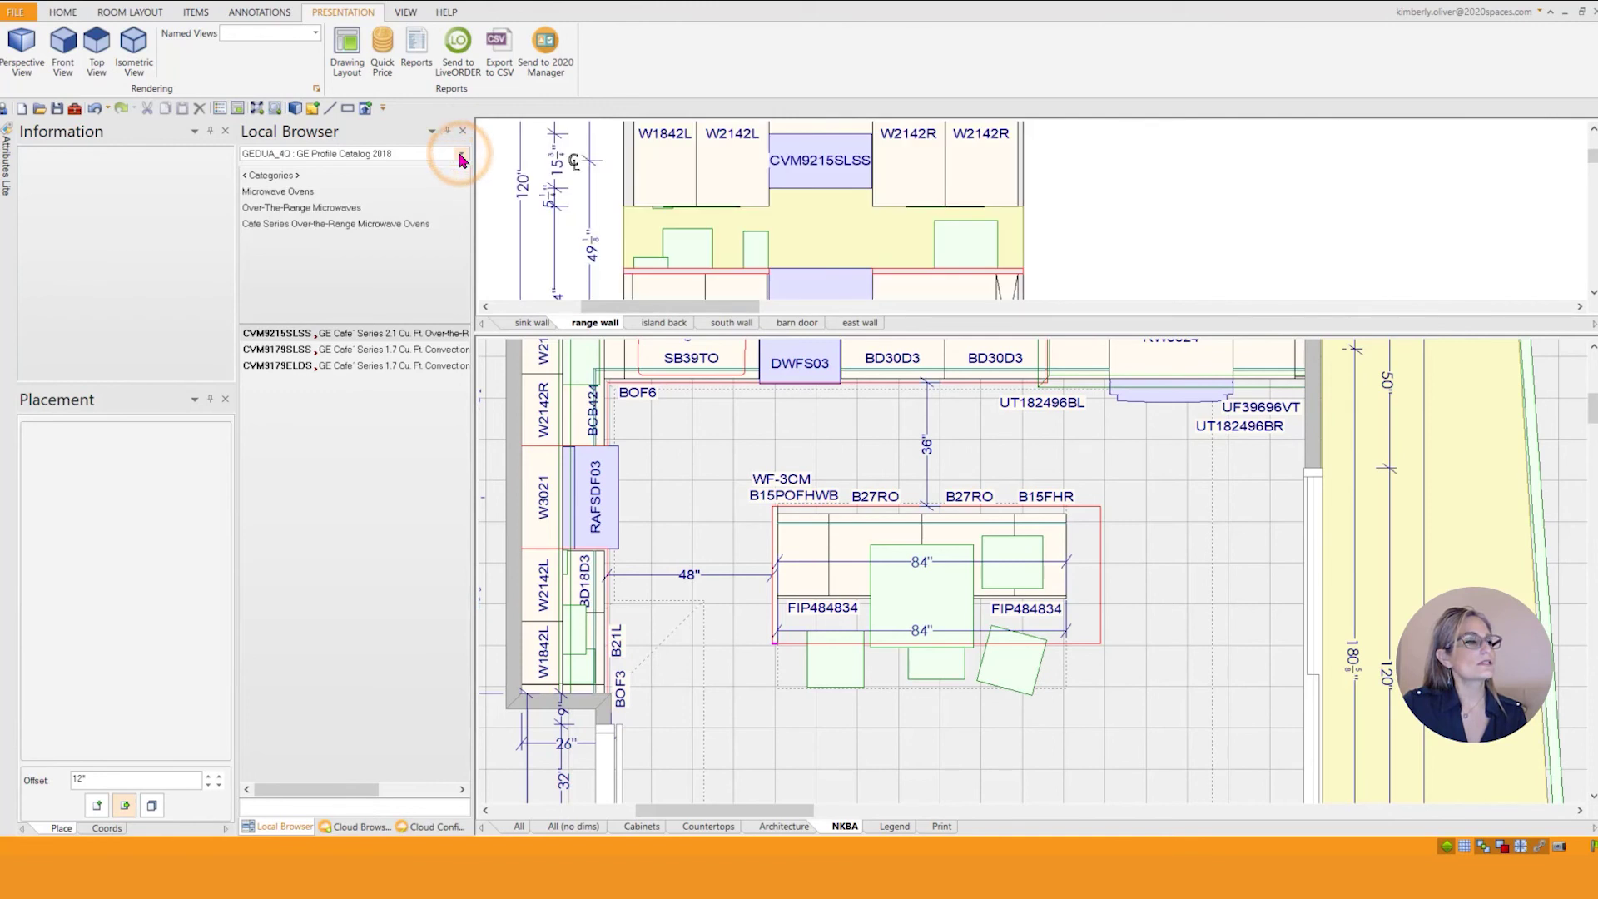
{"action": "left_click_drag", "start_coordinate": [359, 349], "coordinate": [318, 355]}
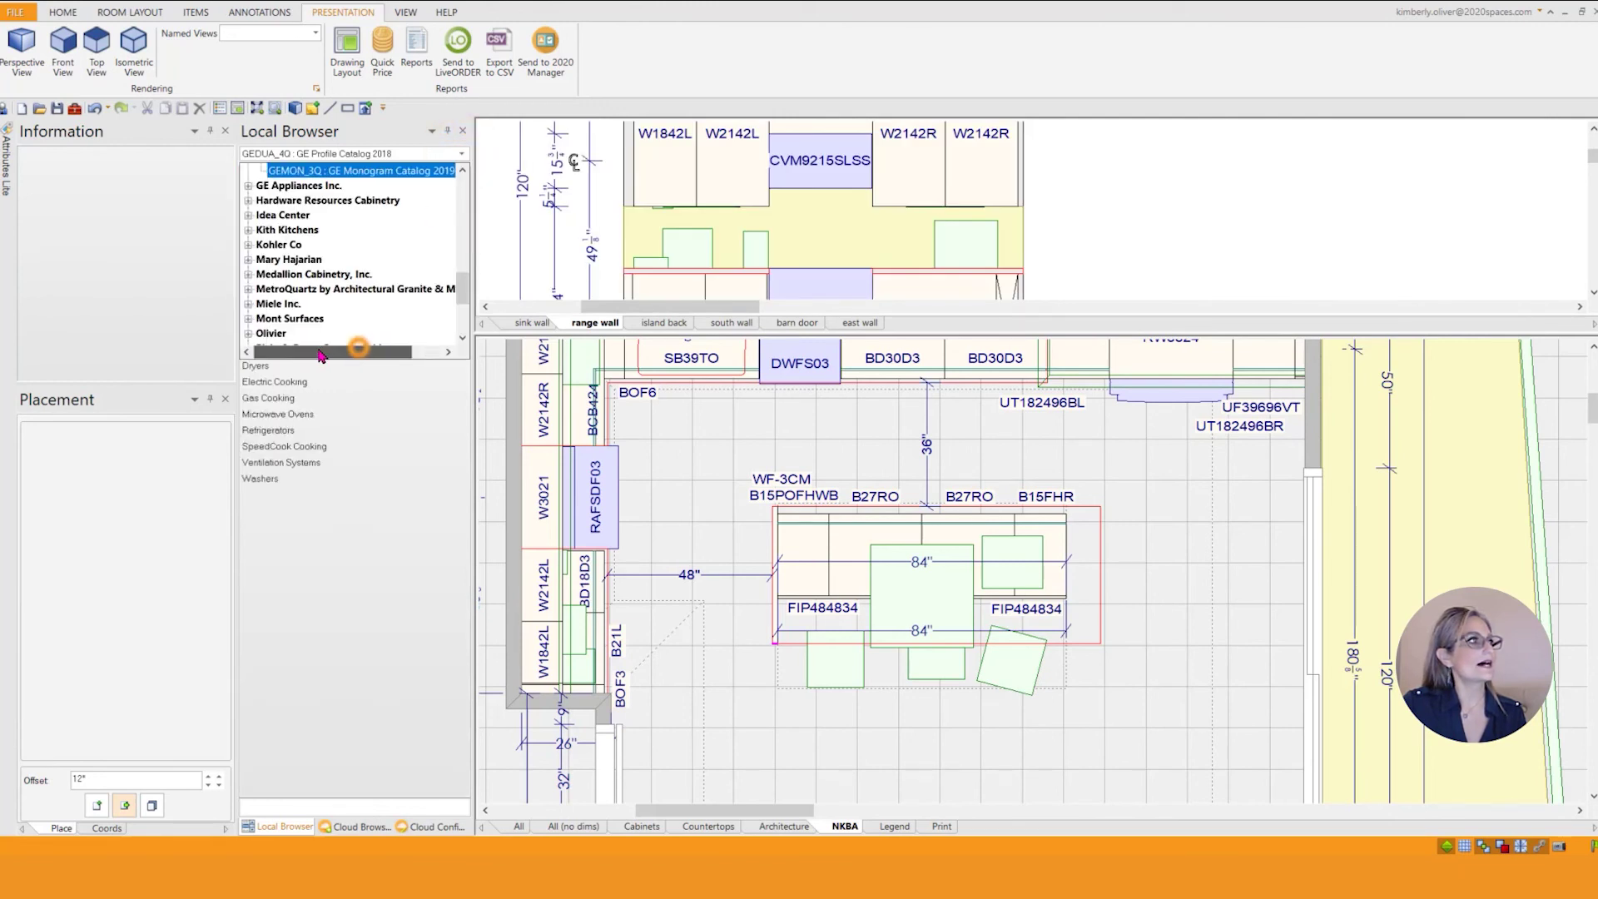
{"action": "scroll", "coordinate": [250, 247], "scroll_direction": "up", "scroll_amount": 4}
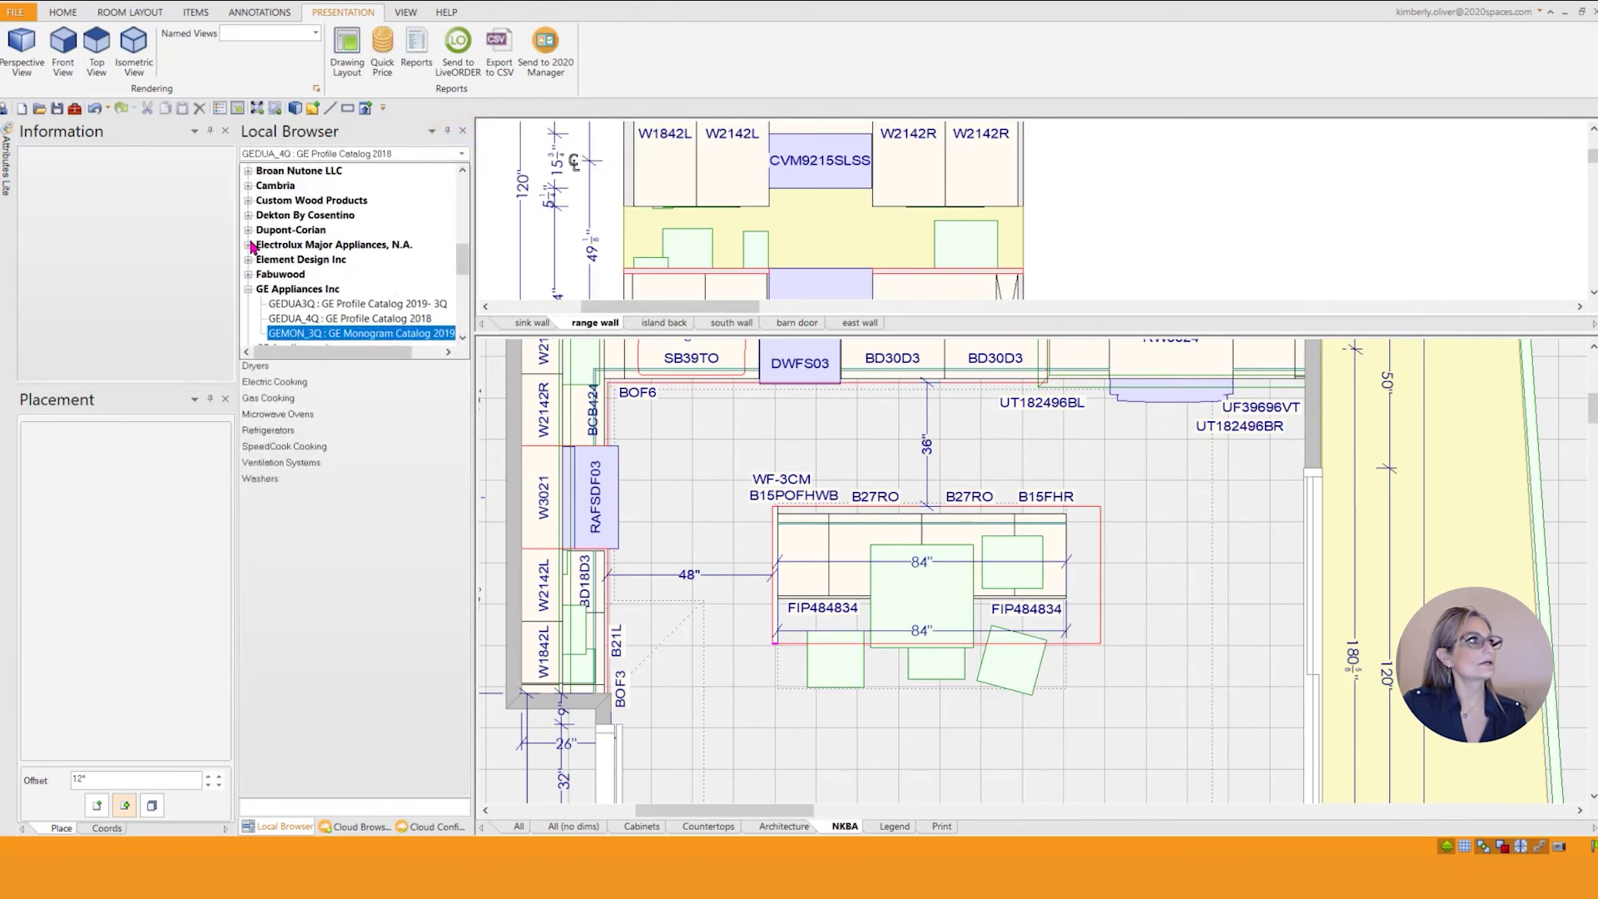
{"action": "scroll", "coordinate": [251, 247], "scroll_direction": "up", "scroll_amount": 2}
{"action": "left_click", "coordinate": [248, 215]}
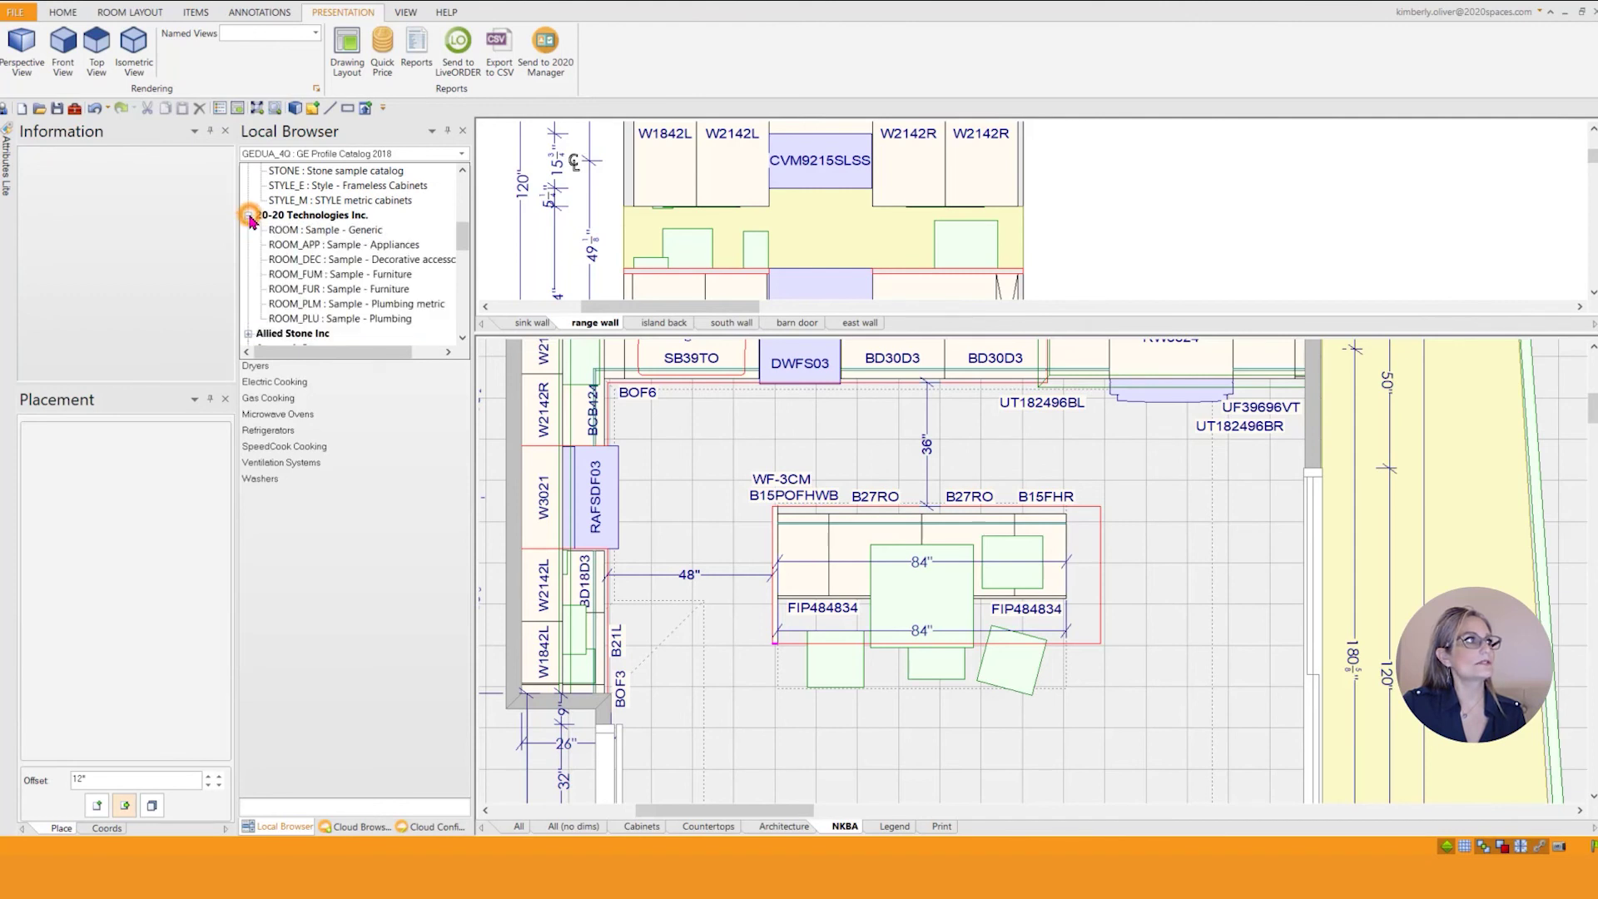
{"action": "left_click", "coordinate": [297, 233]}
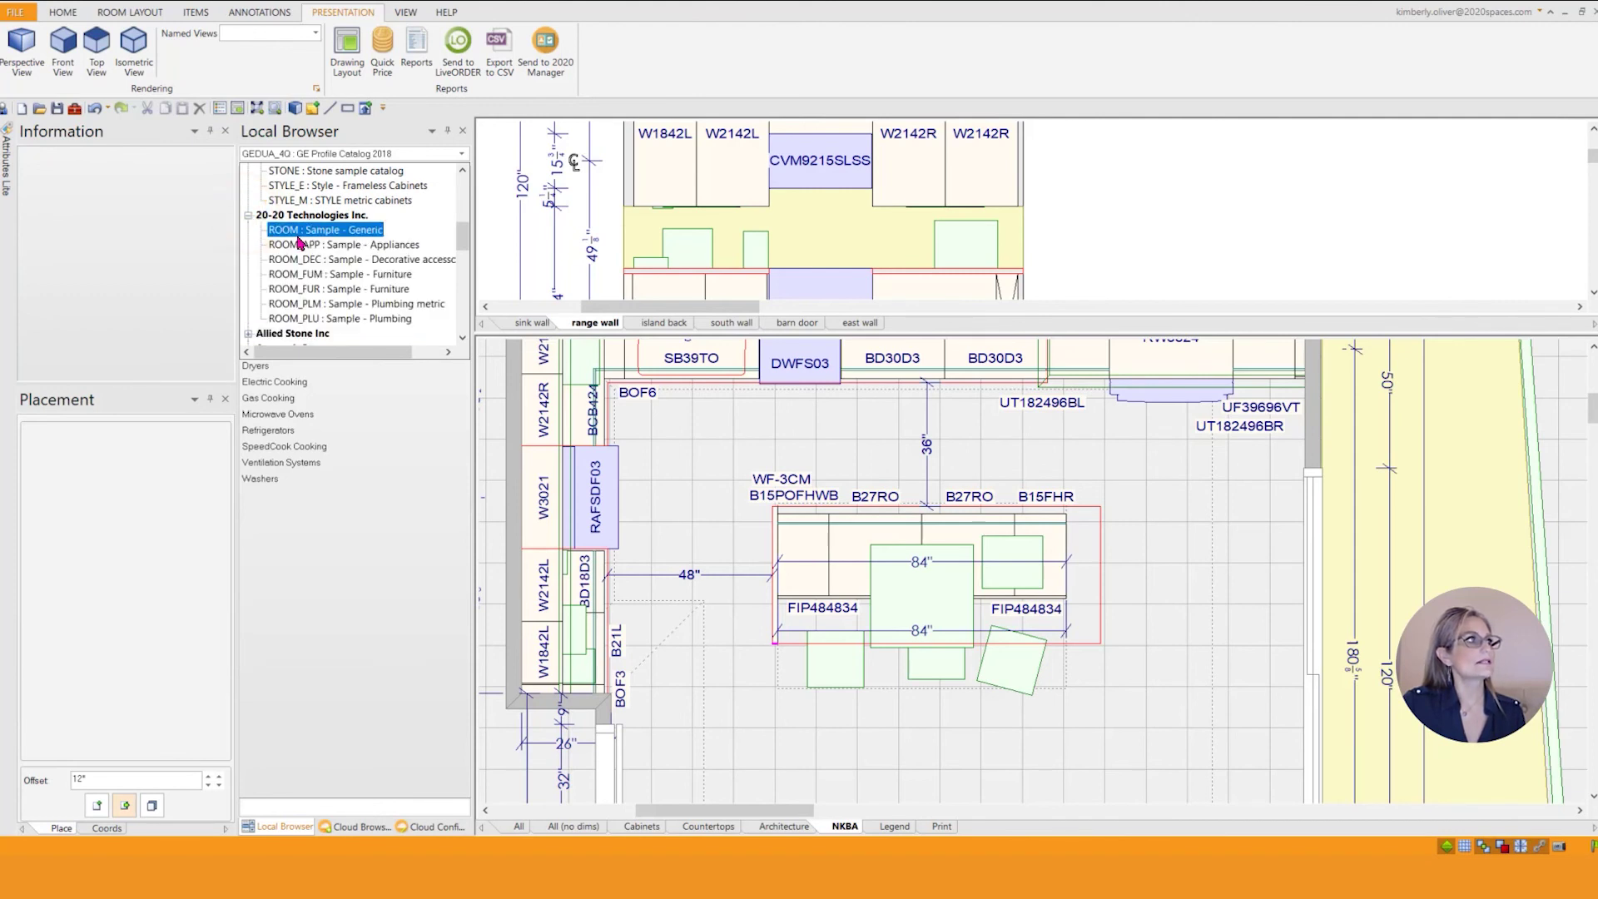
{"action": "left_click", "coordinate": [299, 259]}
{"action": "left_click", "coordinate": [292, 274]}
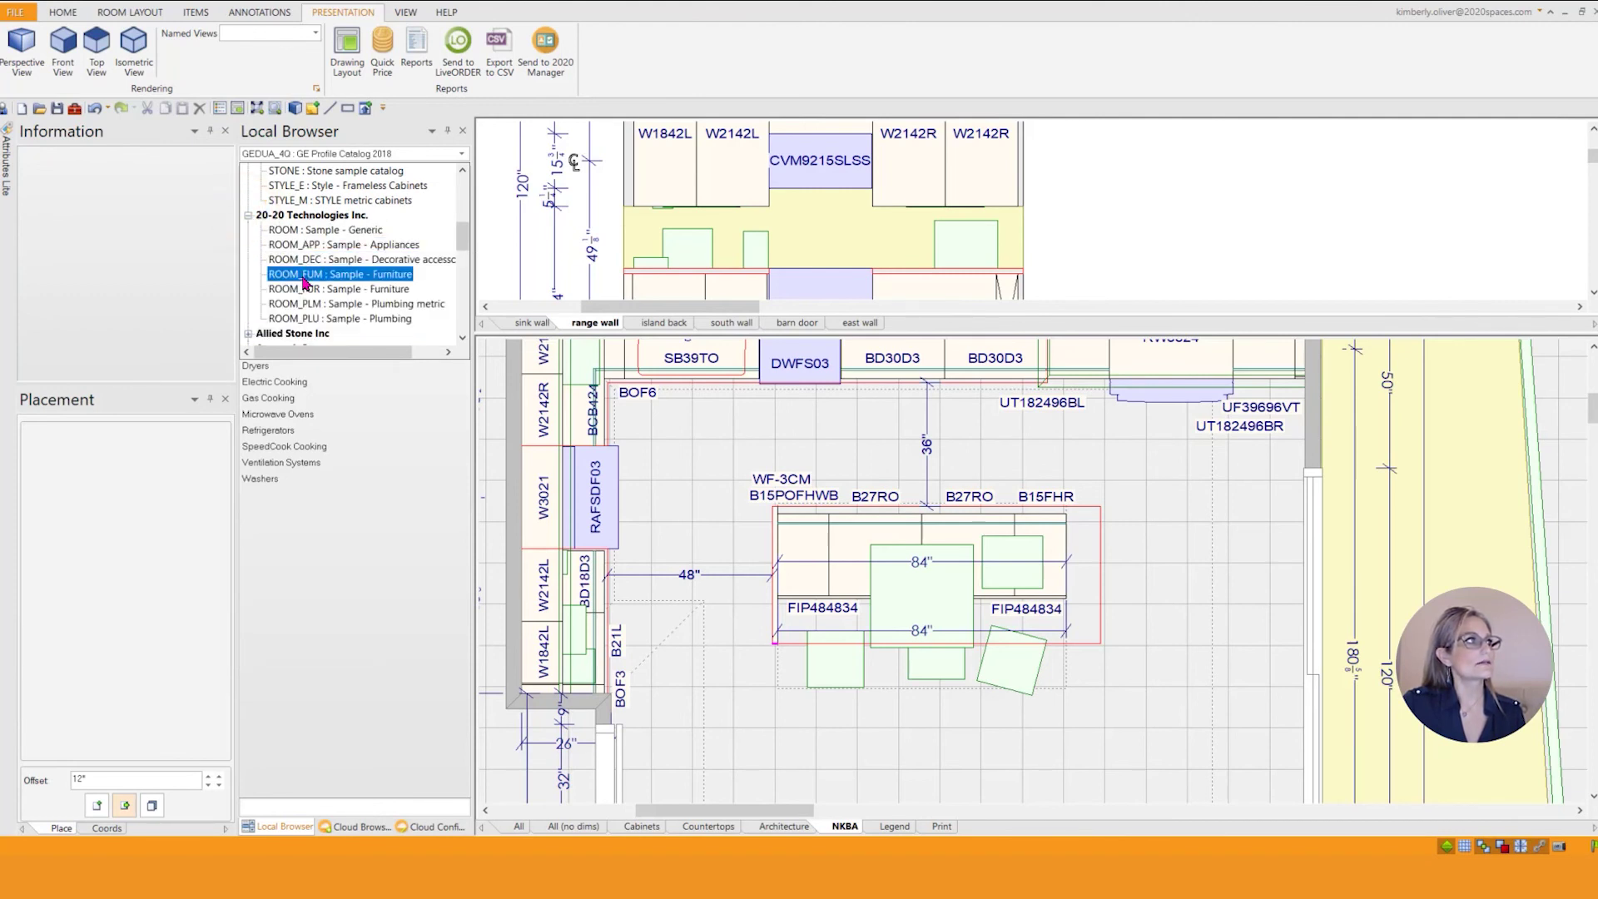
{"action": "left_click", "coordinate": [283, 291]}
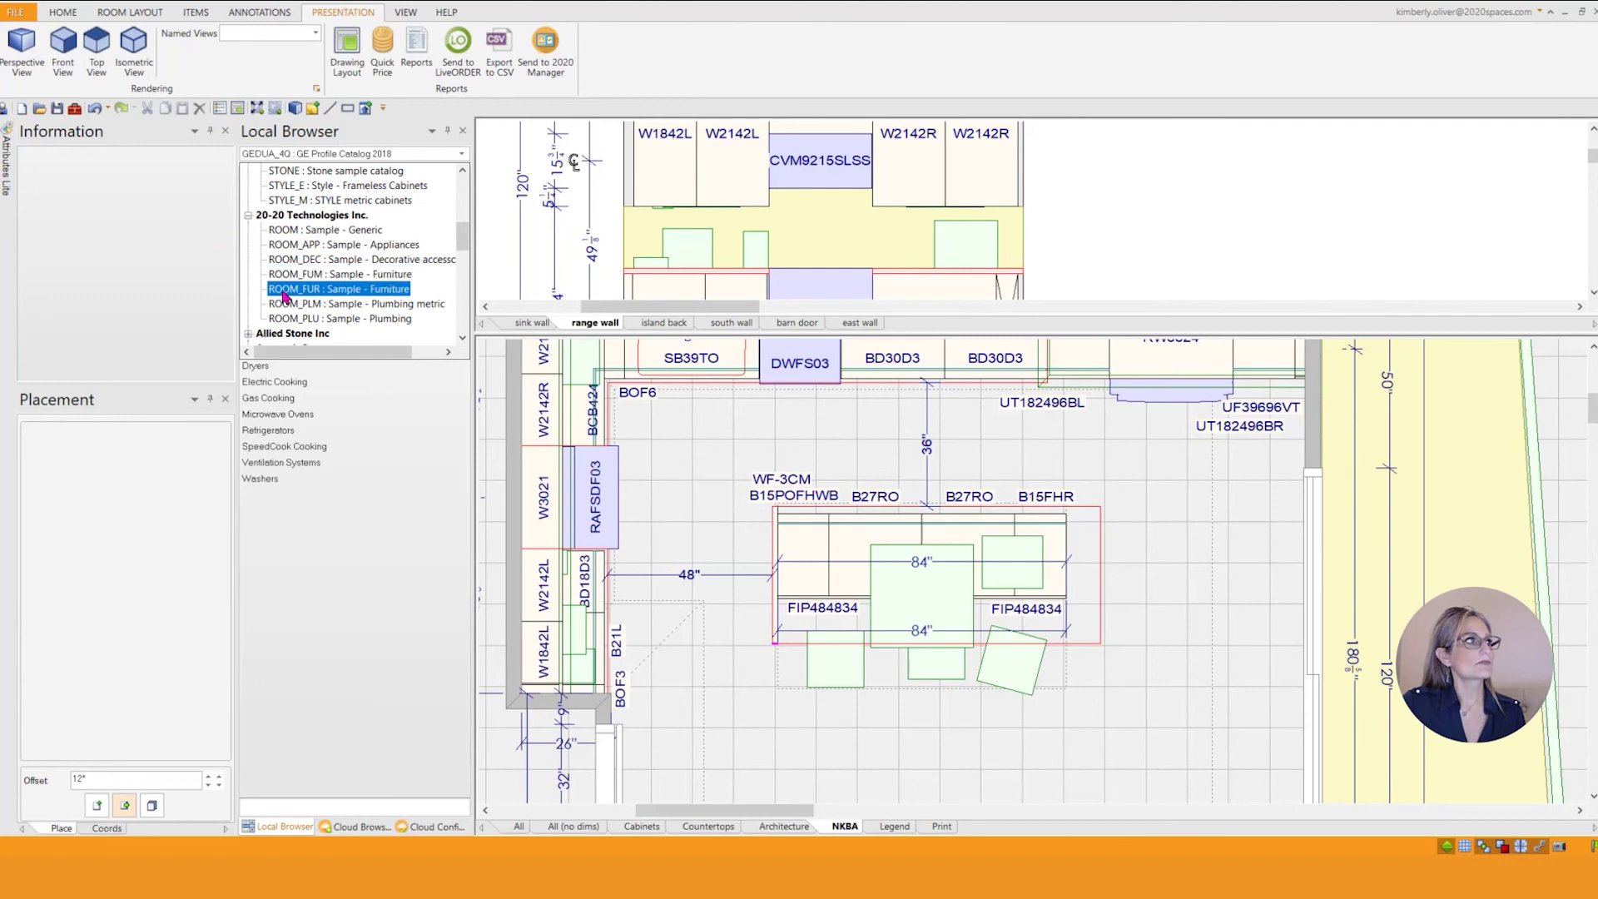
{"action": "double_click", "coordinate": [350, 291]}
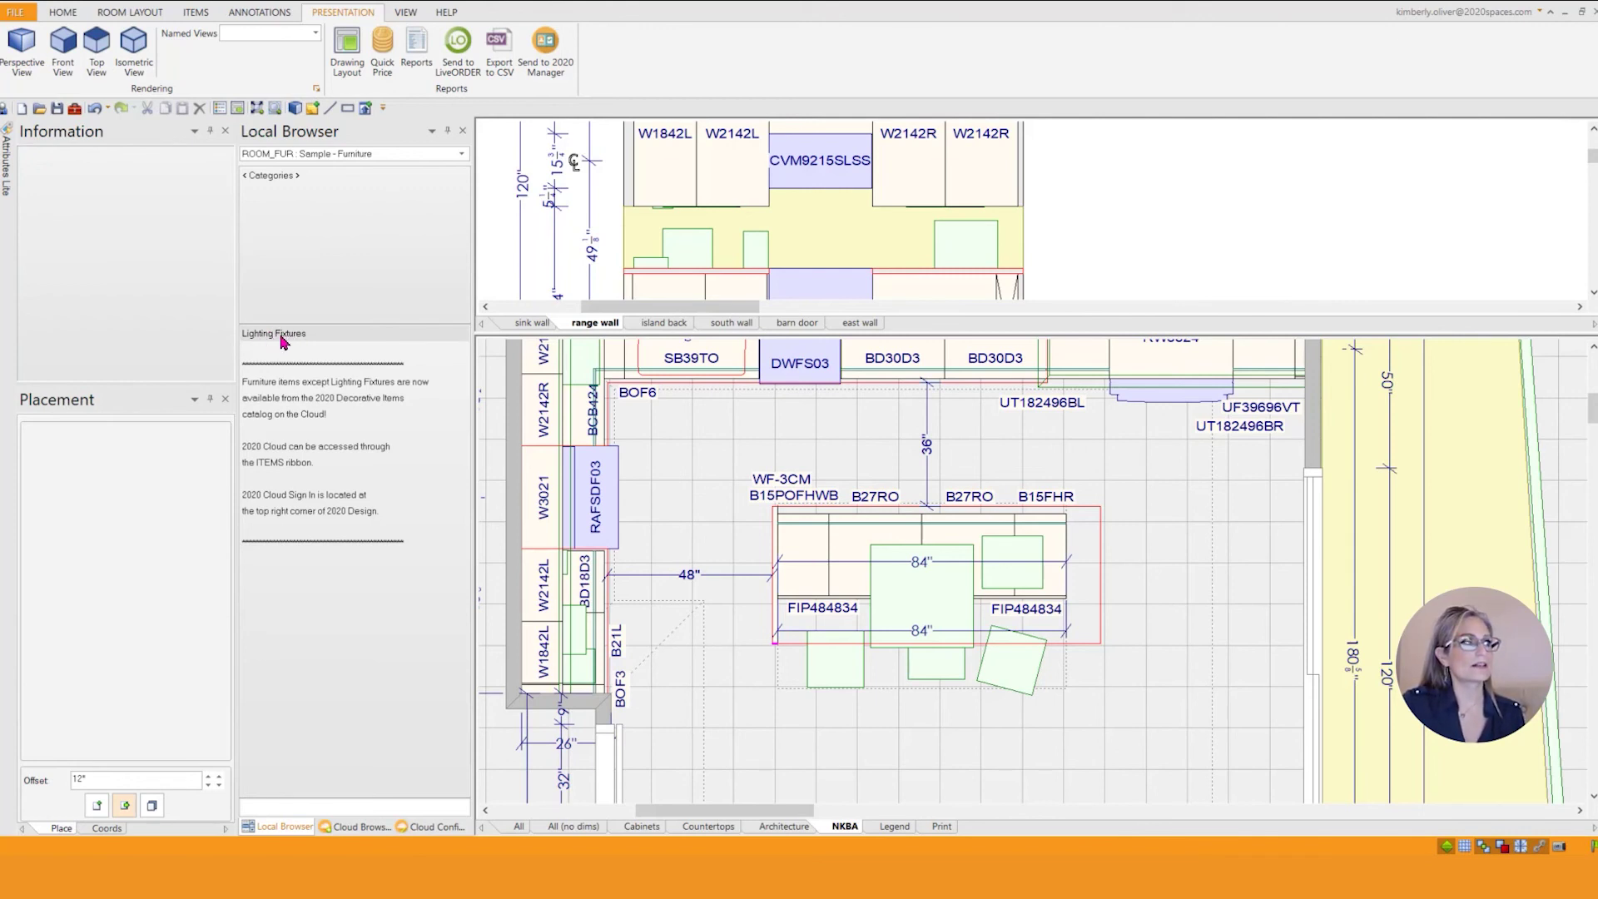
Place a SPOT.RECESSED light from Lighting Fixtures > Recessed on the right wall, 42" from its left end
{"action": "left_click", "coordinate": [283, 338]}
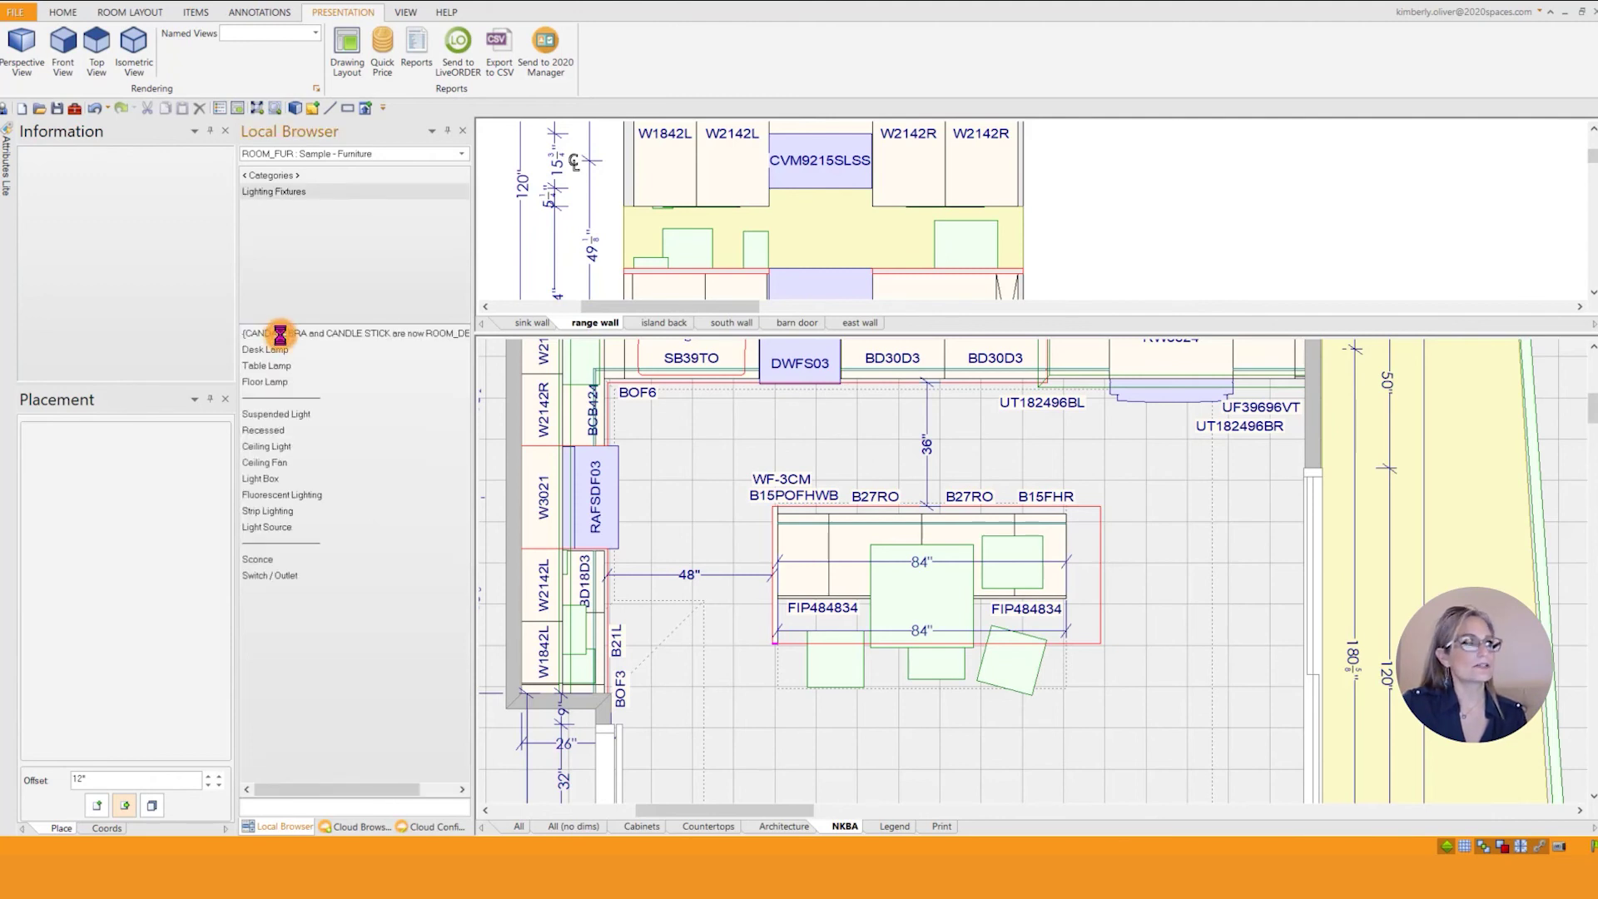
{"action": "left_click", "coordinate": [273, 432]}
{"action": "left_click", "coordinate": [288, 333]}
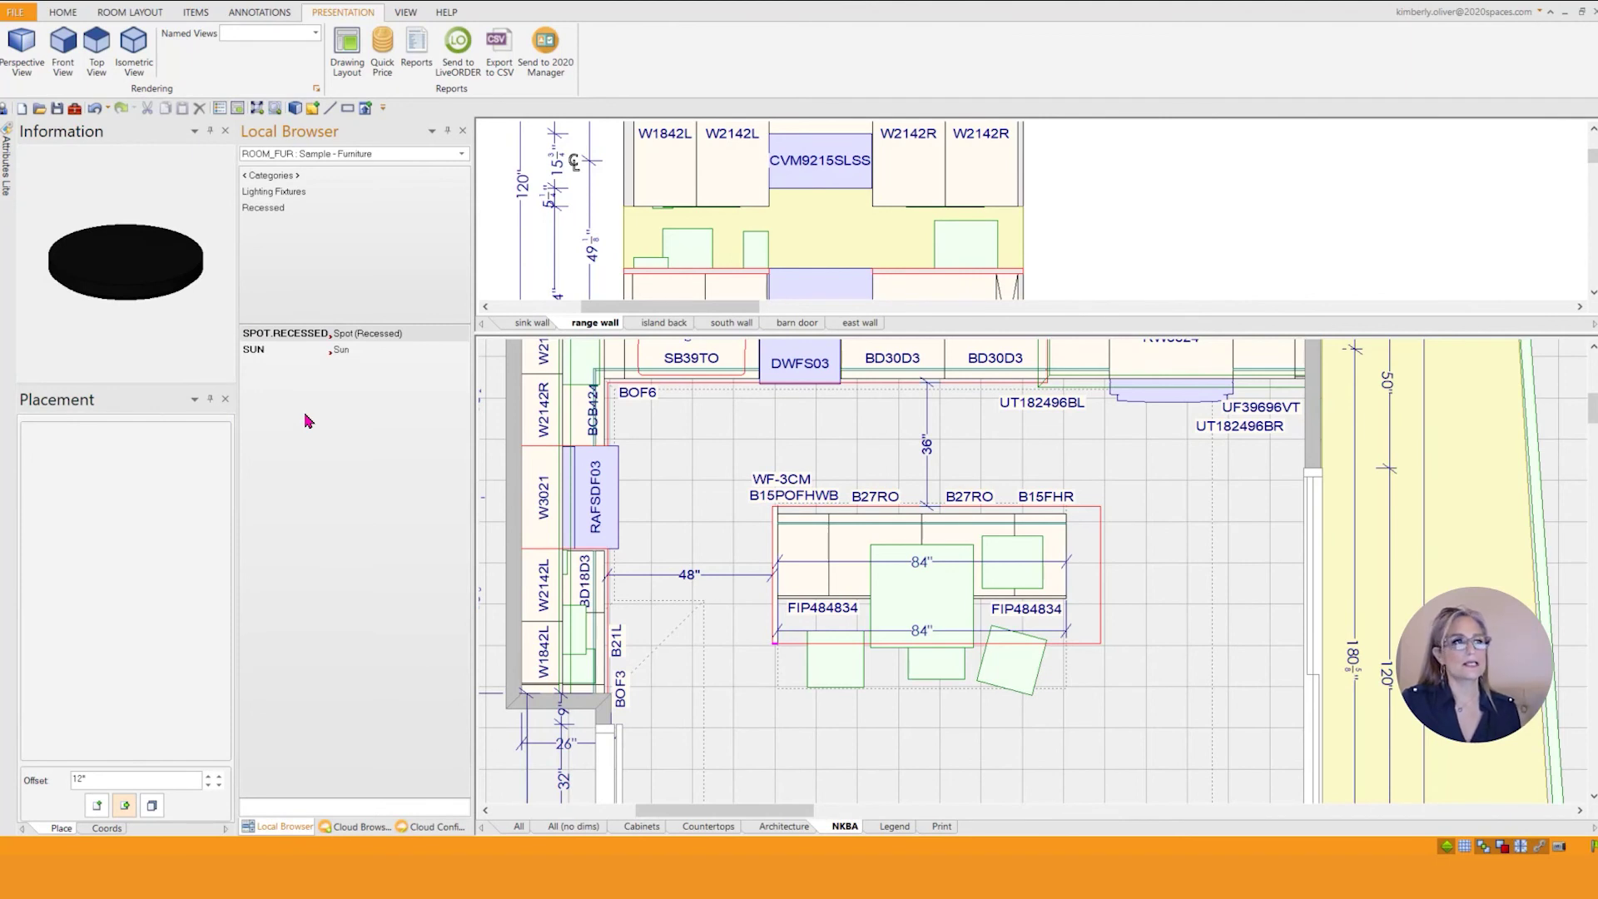
{"action": "double_click", "coordinate": [298, 334]}
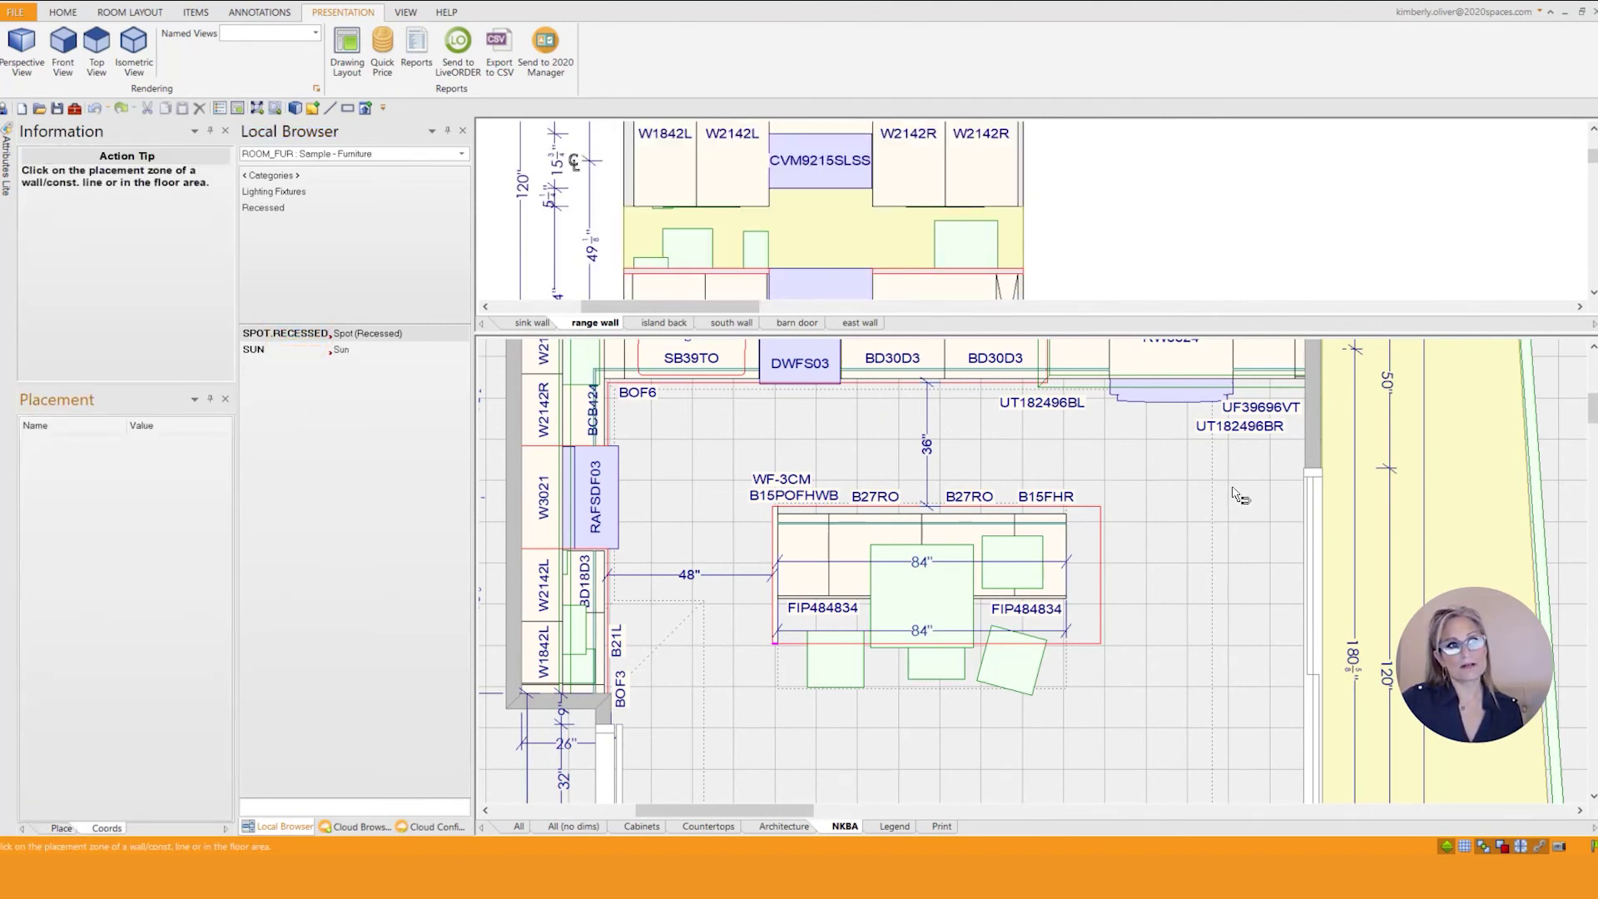
{"action": "left_click", "coordinate": [1304, 475]}
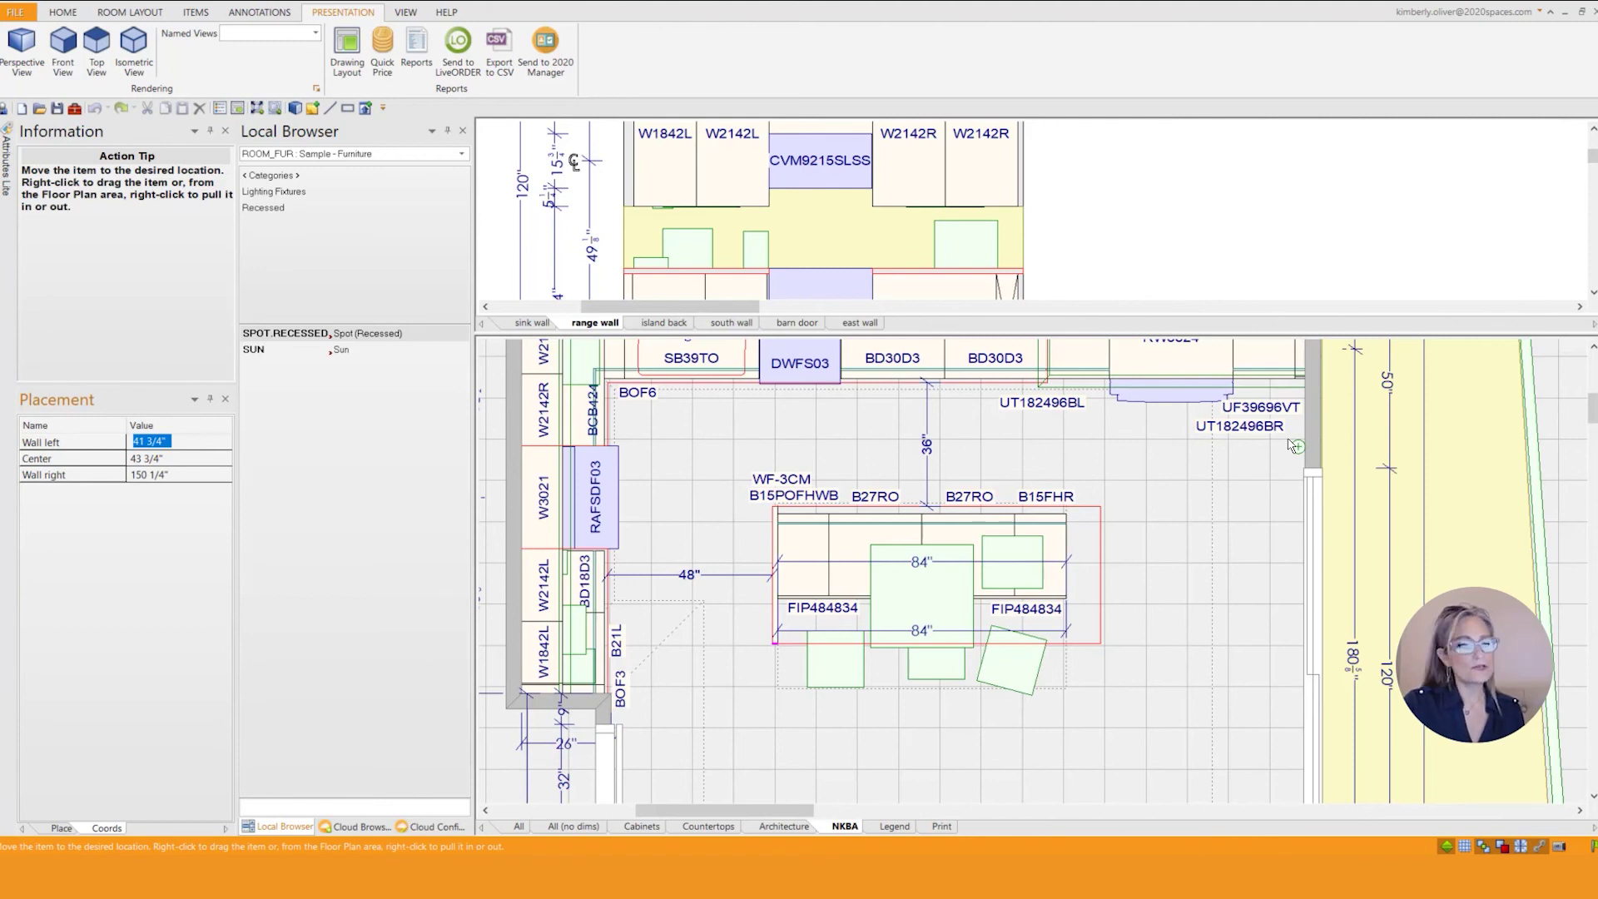
{"action": "type", "text": "42"}
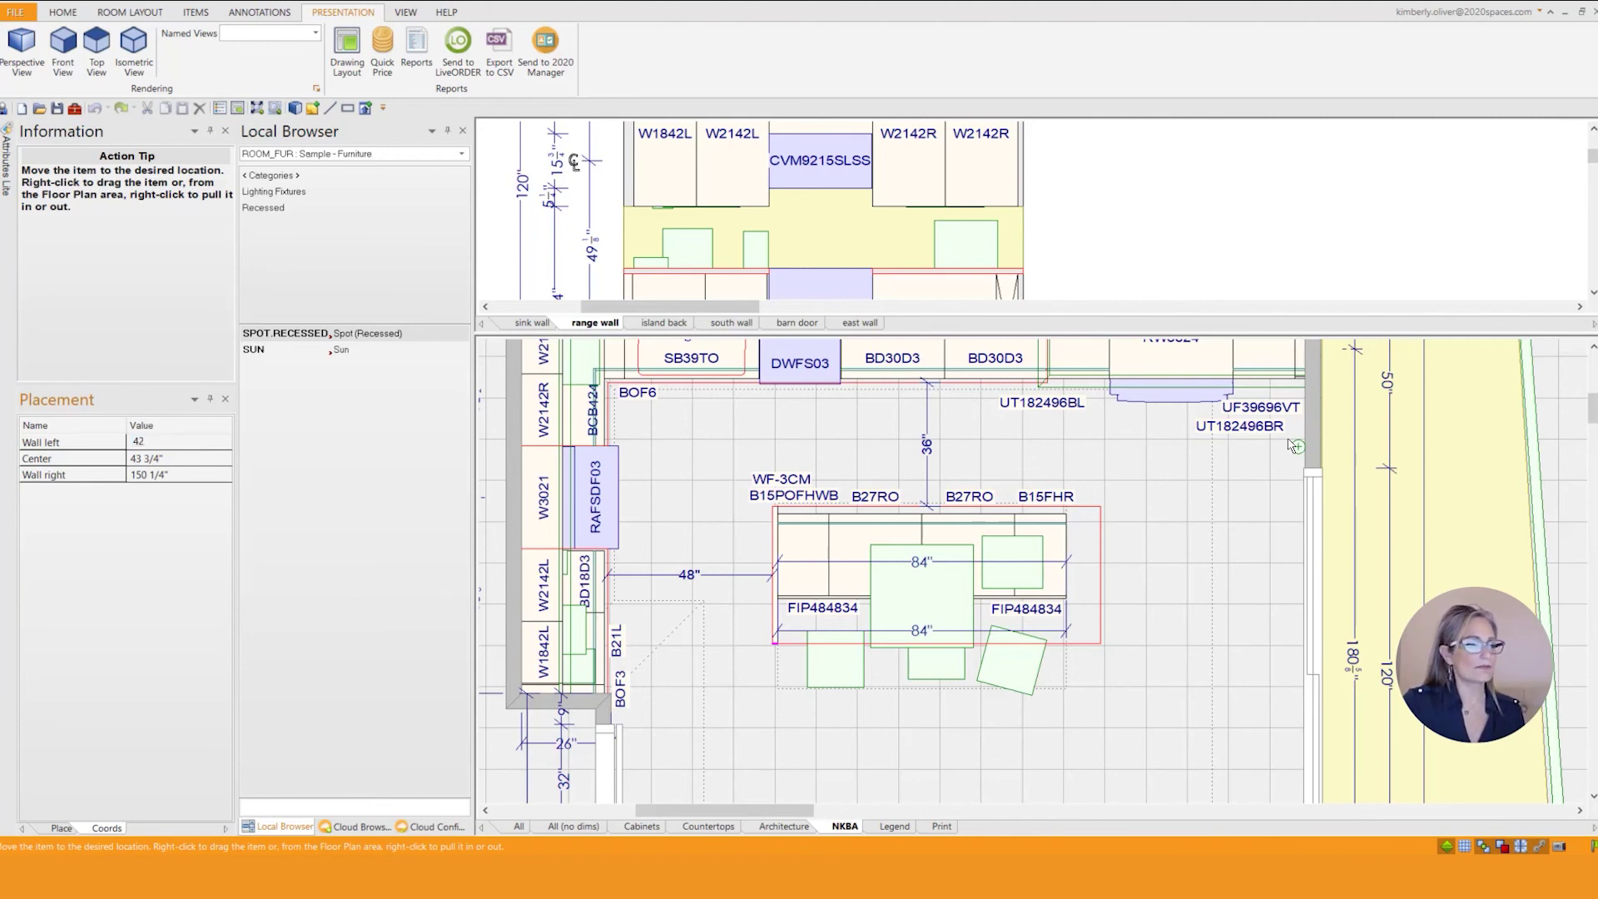
{"action": "key", "text": "Return"}
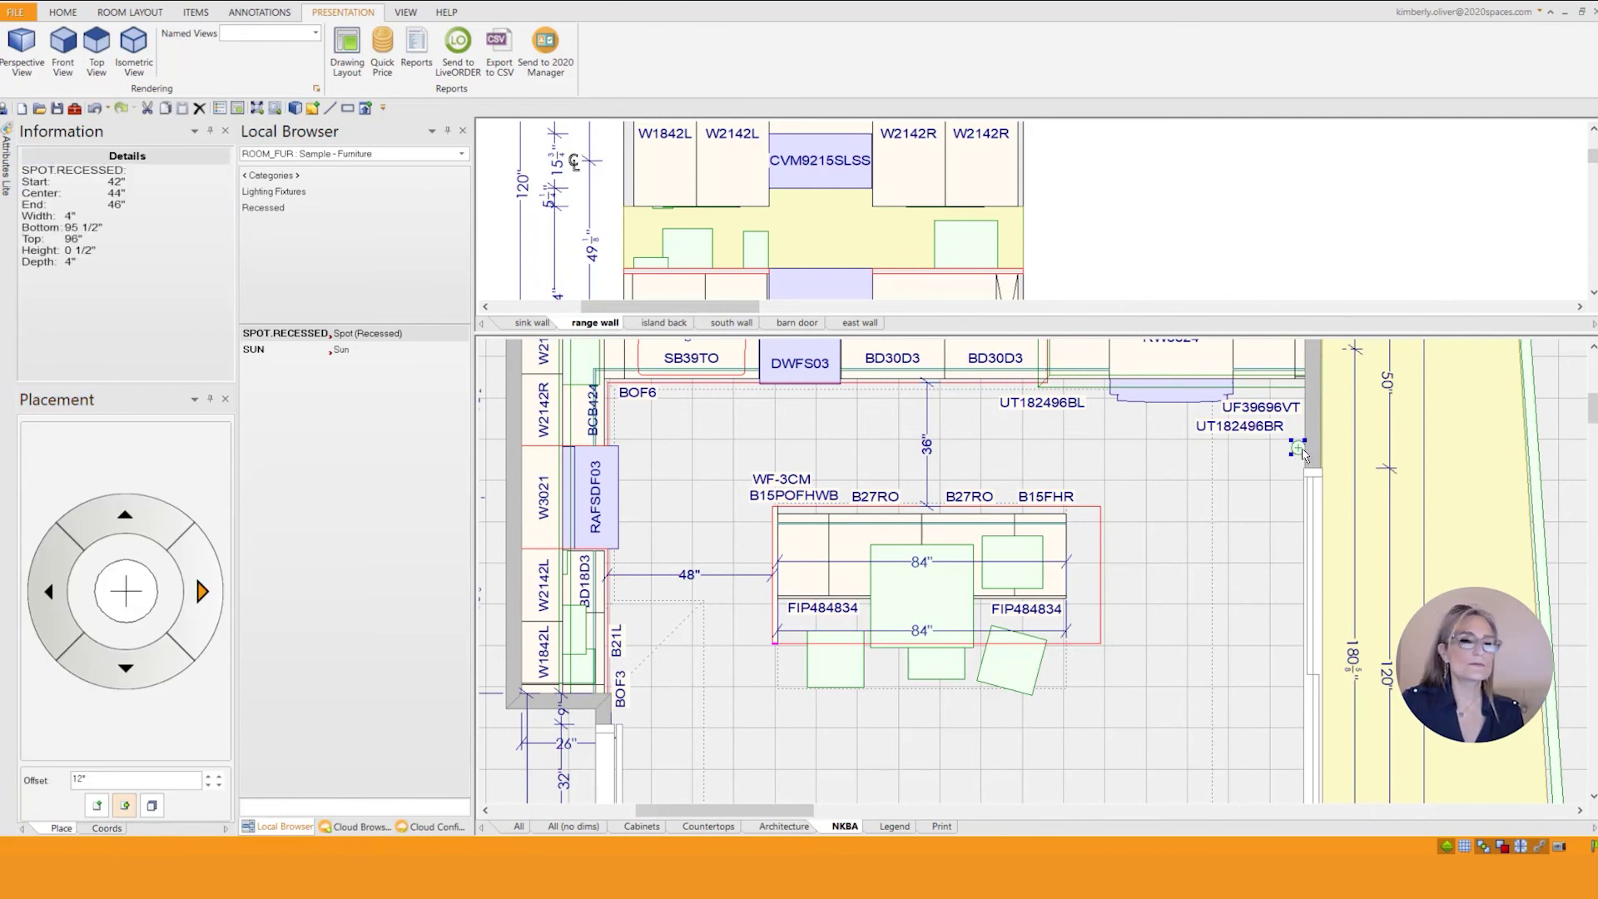
Use In/Out to move the recessed spot light 42" out from the wall
{"action": "right_click", "coordinate": [1302, 453]}
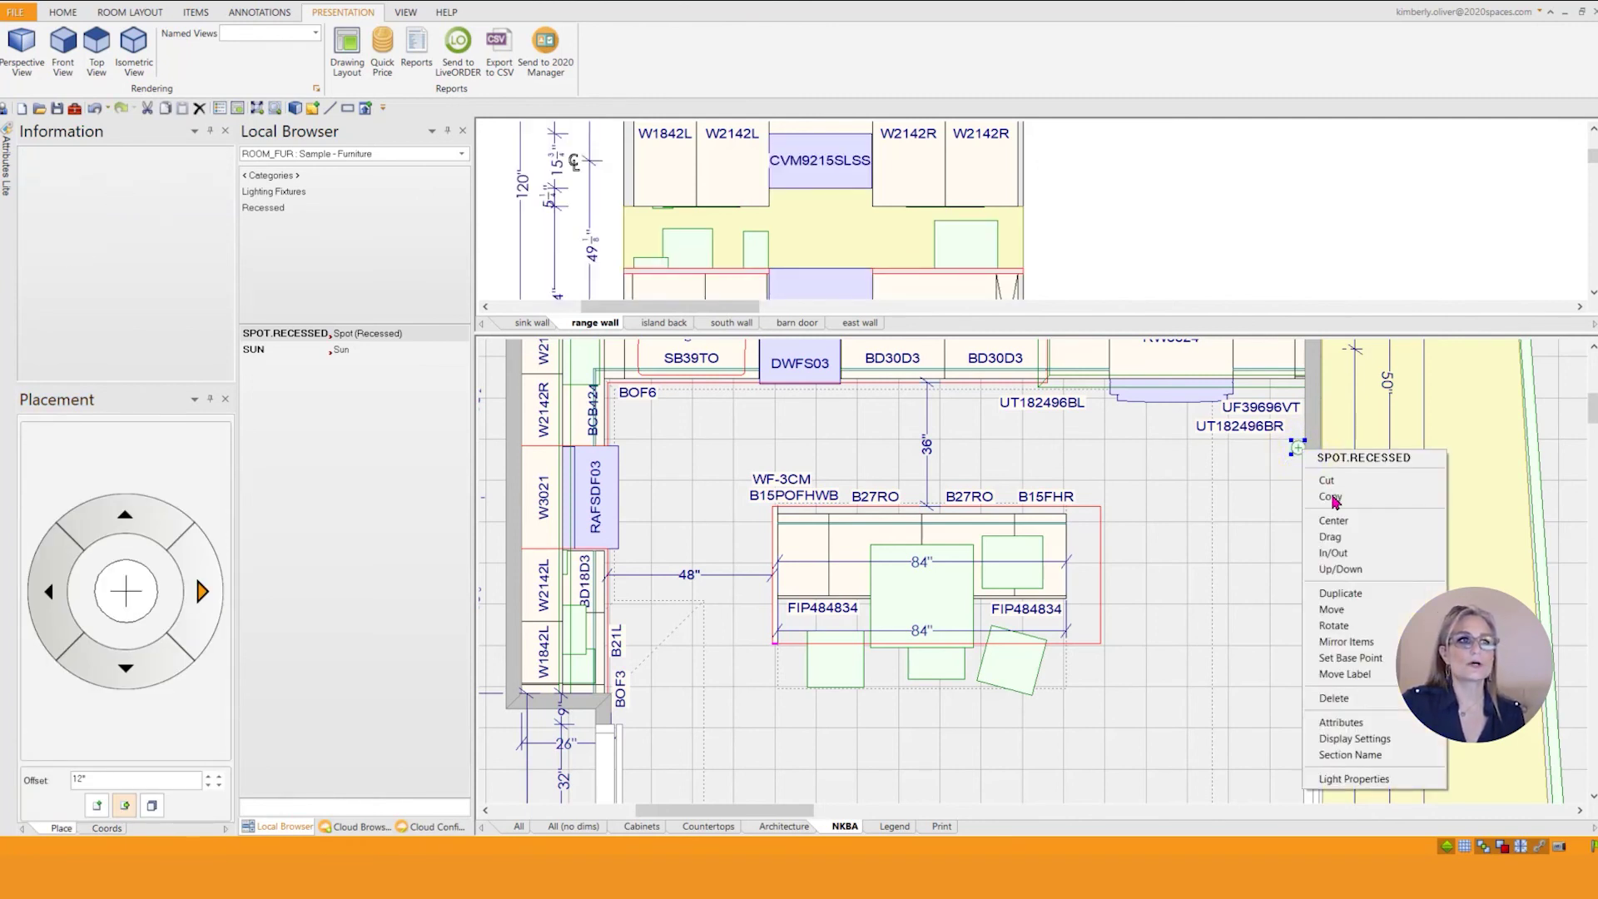
{"action": "left_click", "coordinate": [1353, 553]}
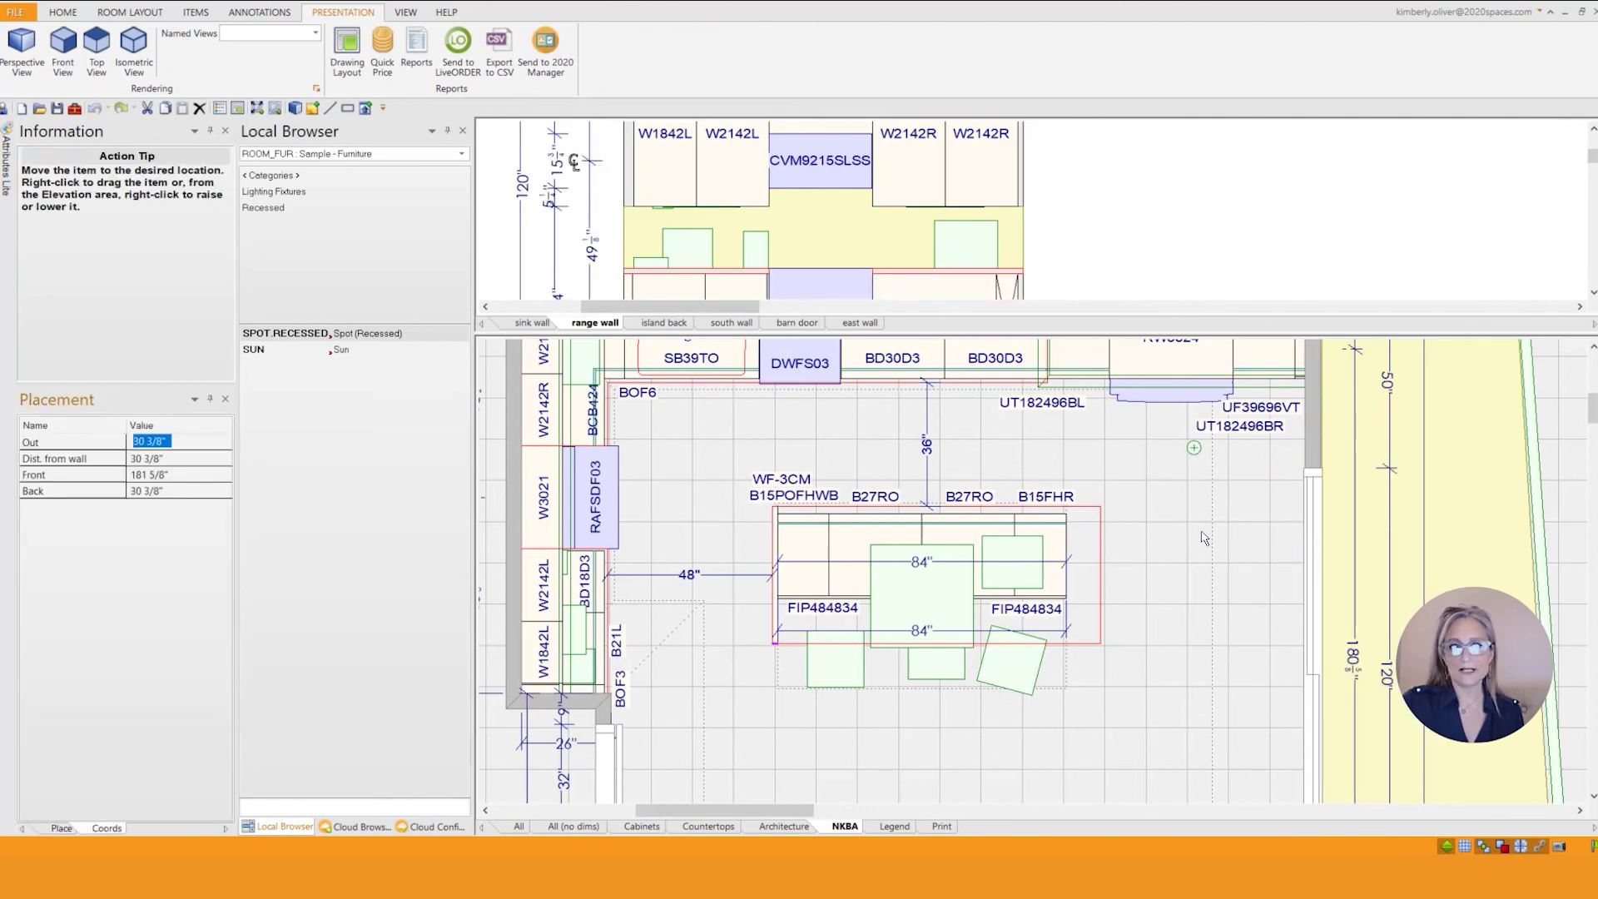
{"action": "type", "text": "42"}
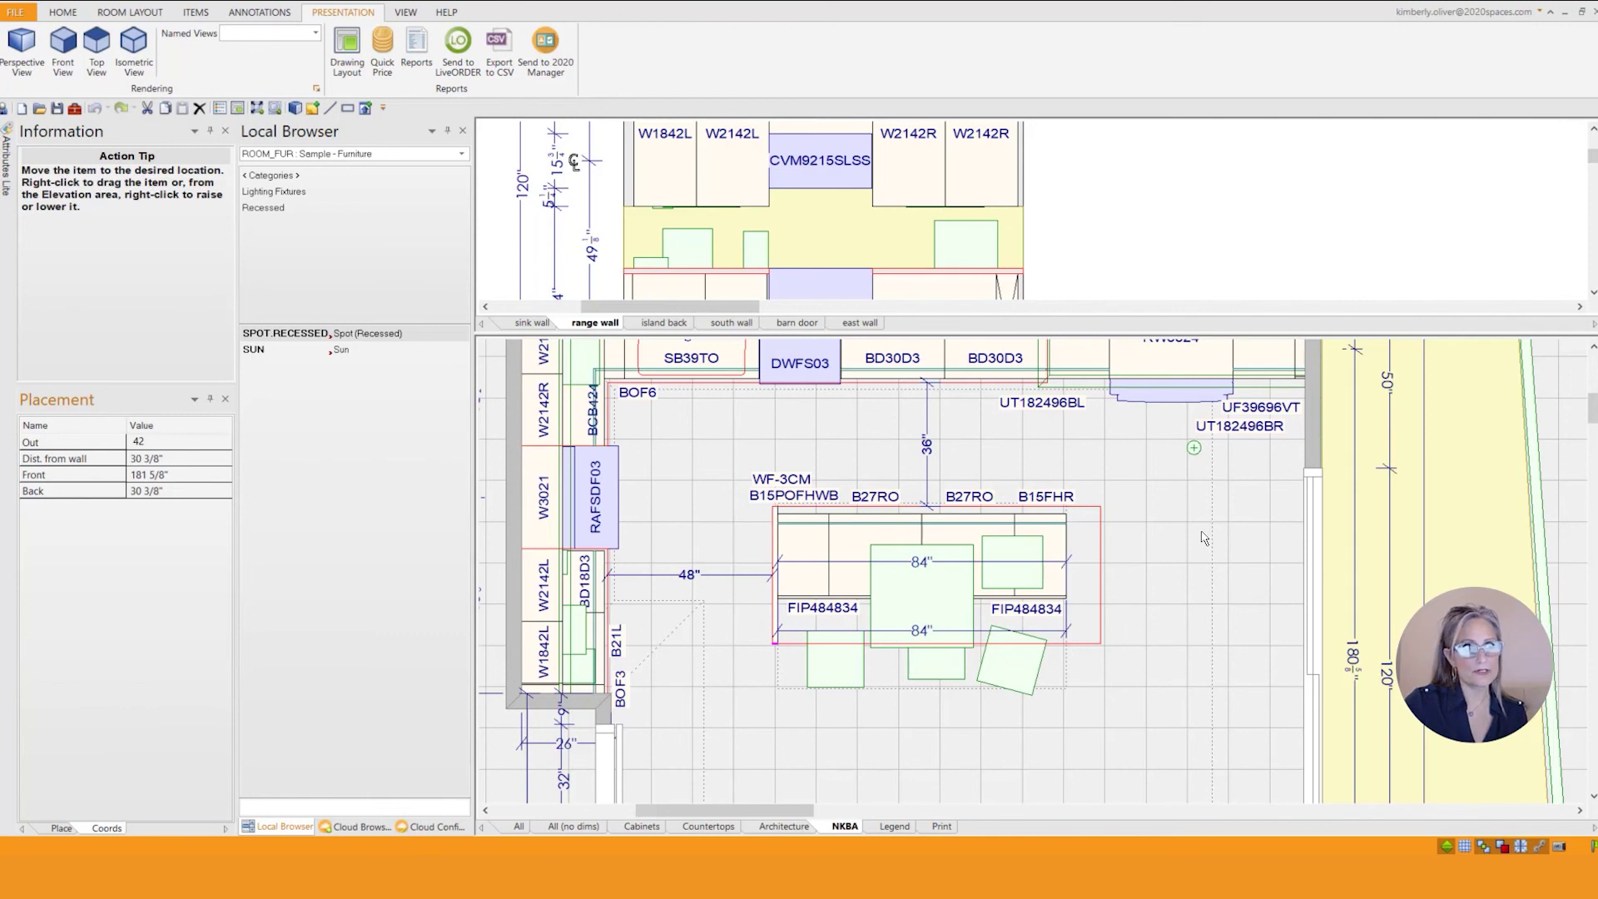
{"action": "key", "text": "Return"}
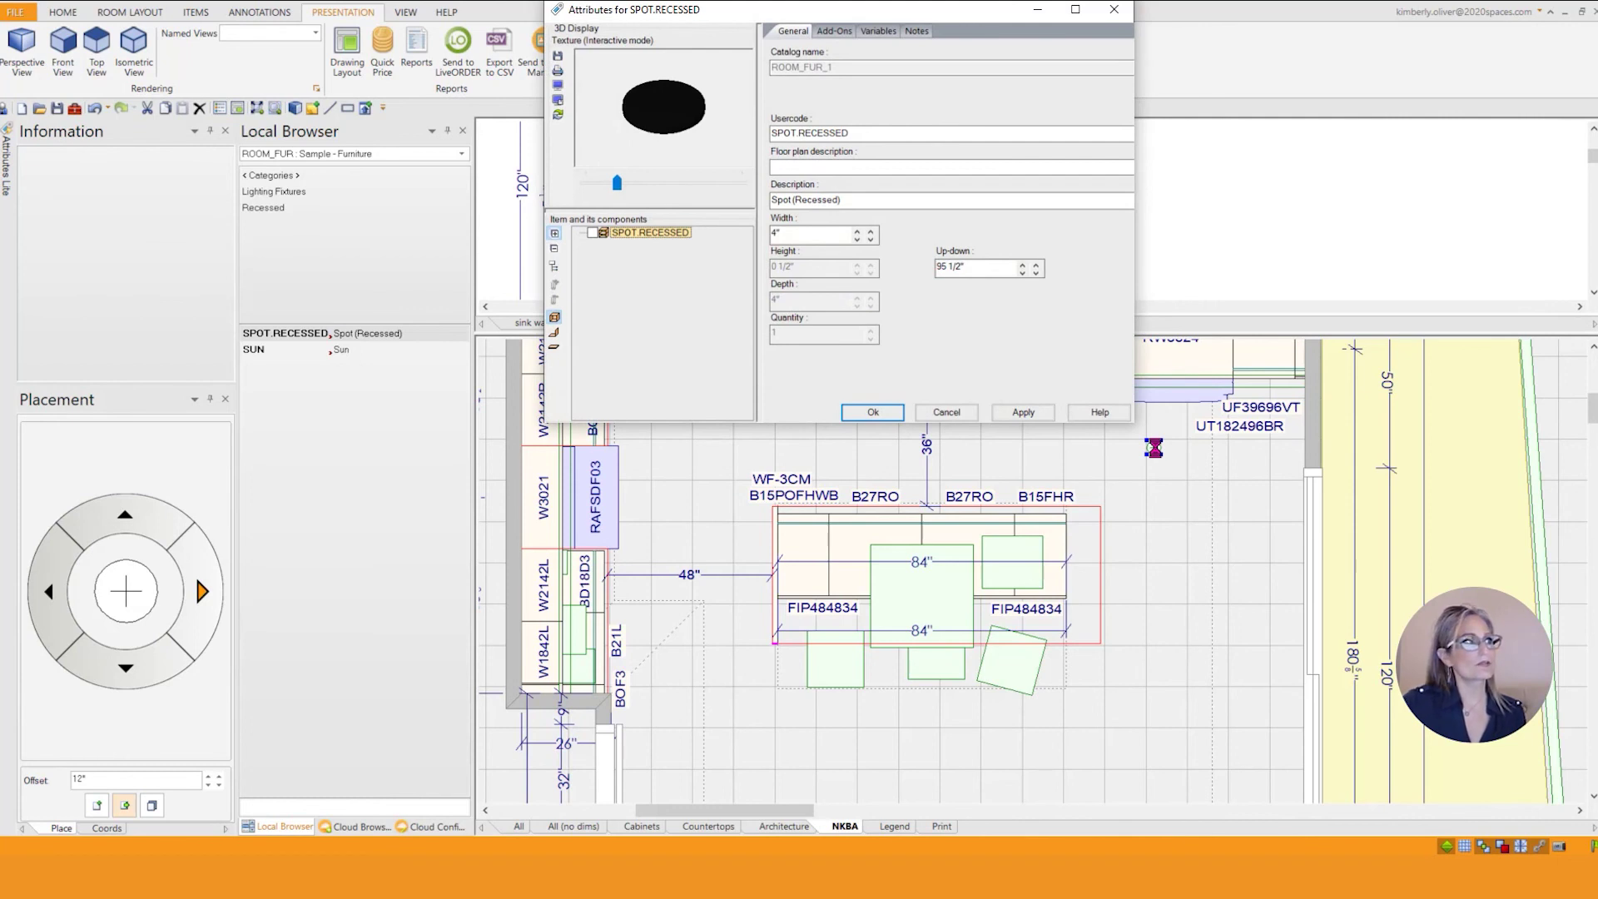
Move the SPOT.RECESSED Attributes window off the island and show its variables, including 20 Watt intensity
{"action": "mouse_move", "coordinate": [722, 10]}
{"action": "left_mouse_down"}
{"action": "mouse_move", "coordinate": [950, 40]}
{"action": "mouse_move", "coordinate": [1172, 40]}
{"action": "left_mouse_up"}
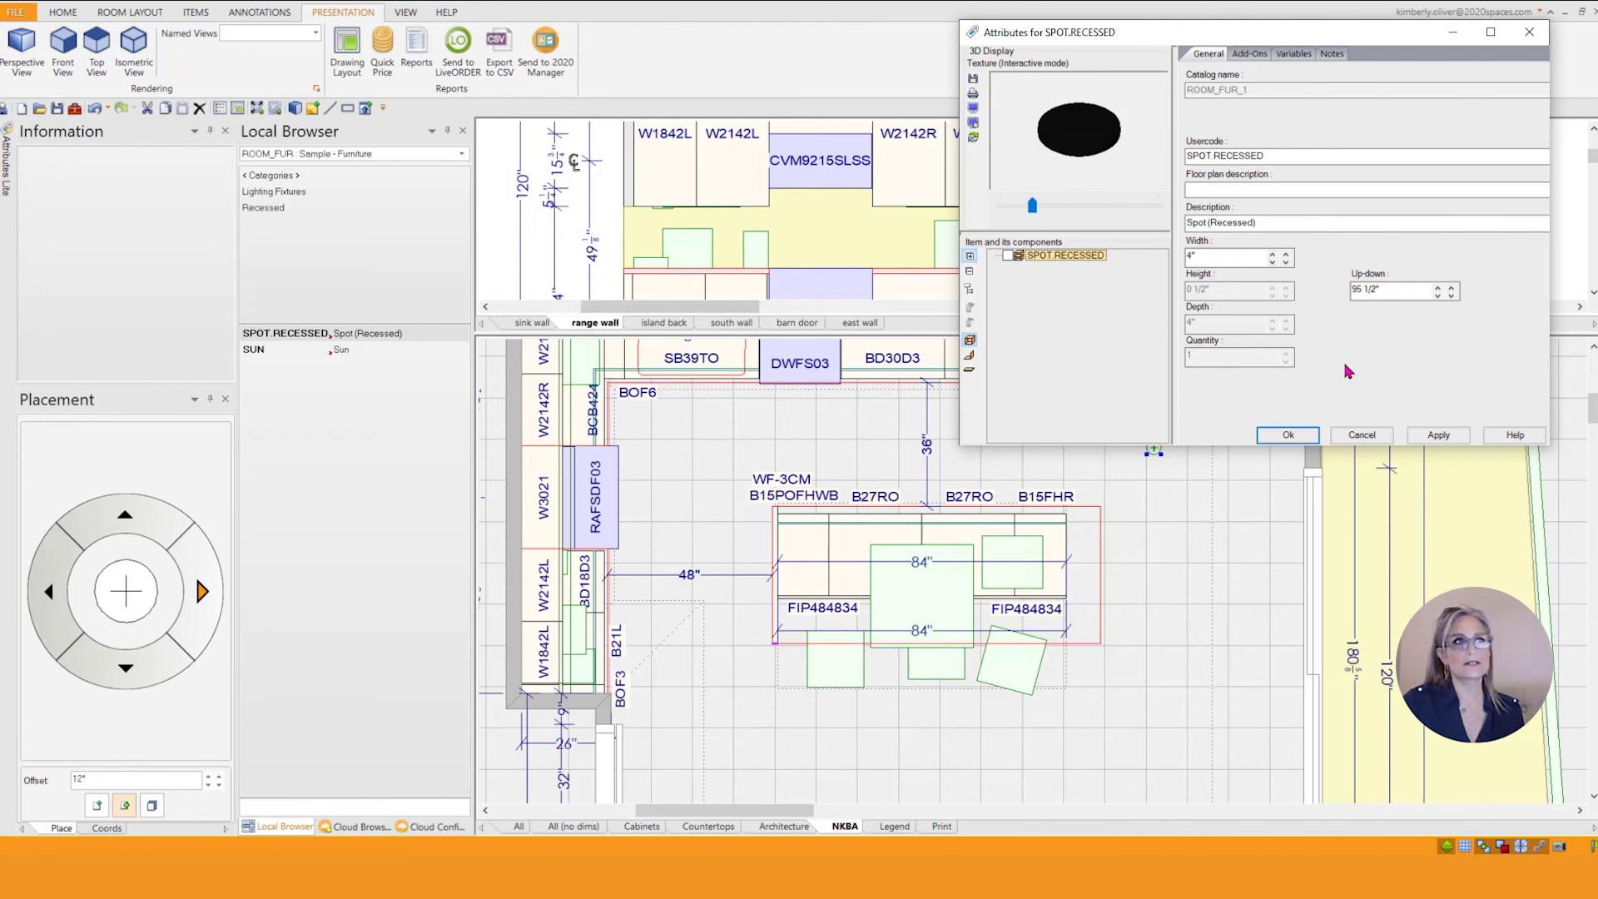
{"action": "left_click", "coordinate": [1293, 54]}
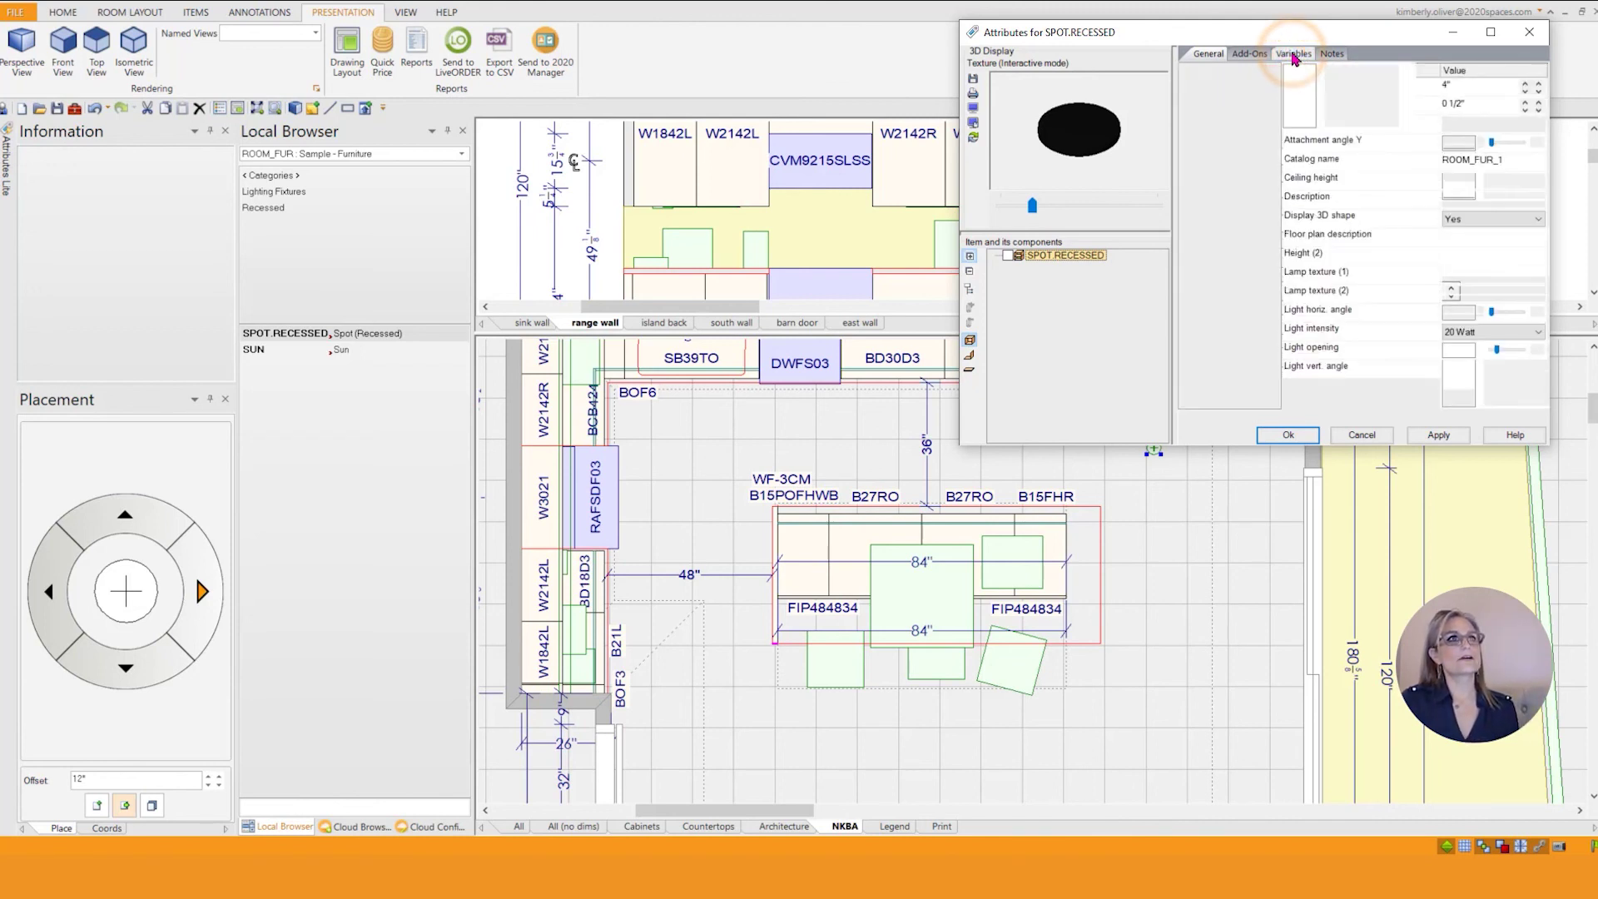
In the SPOT.RECESSED Variables tab, set Up-down to 119 1/2" under the 120" ceiling and close Attributes
{"action": "left_click", "coordinate": [1229, 101]}
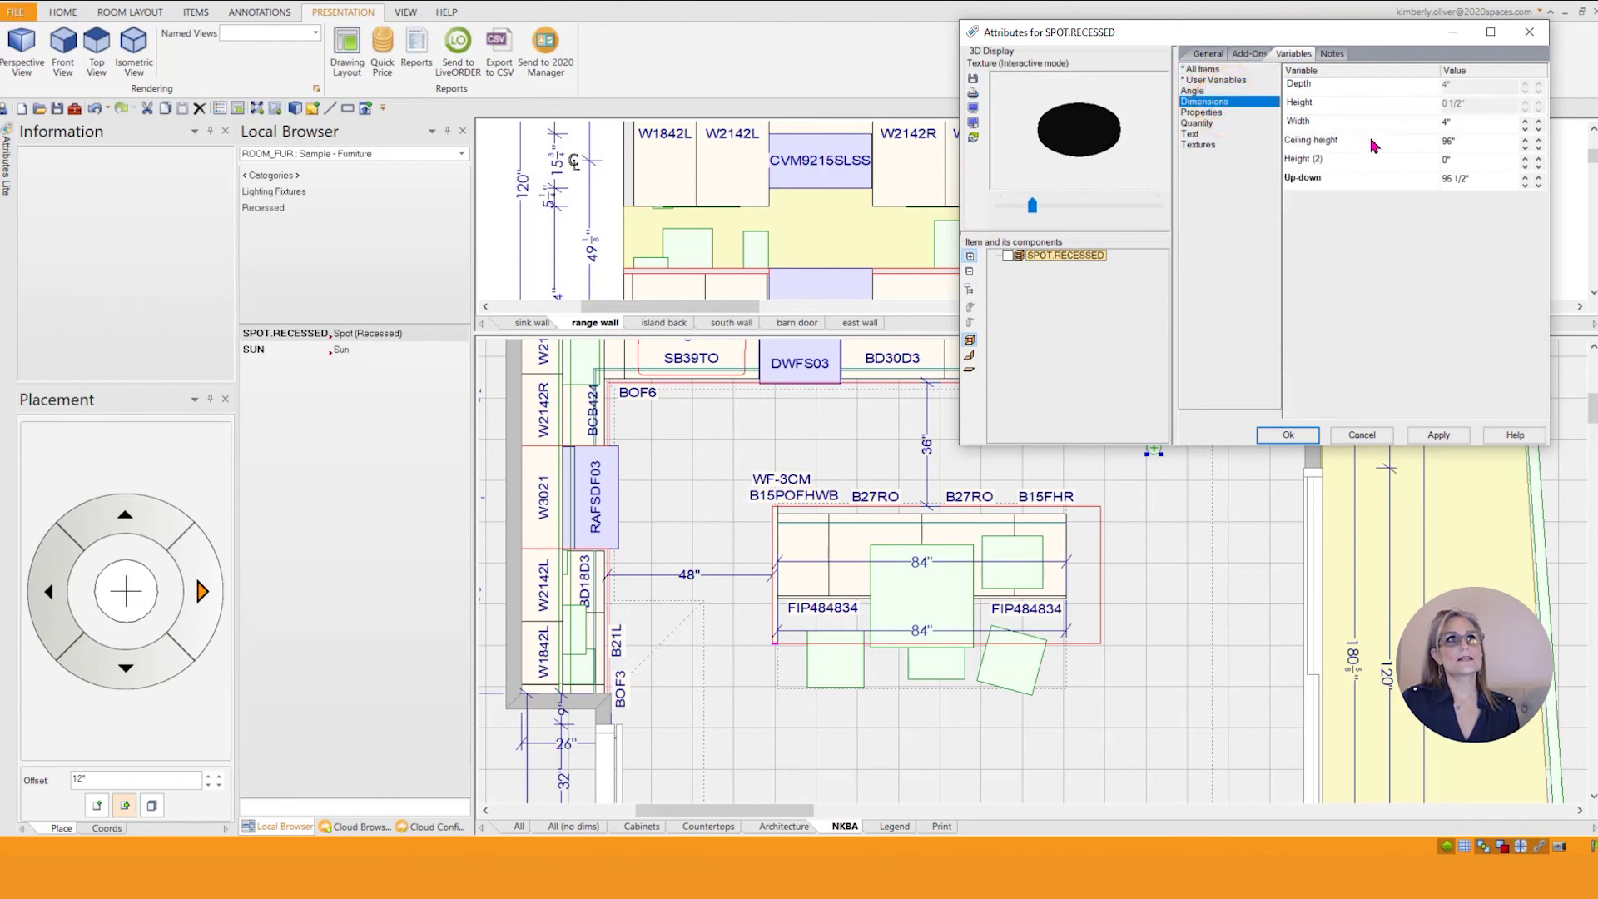
{"action": "left_click", "coordinate": [1485, 140]}
{"action": "type", "text": "120"}
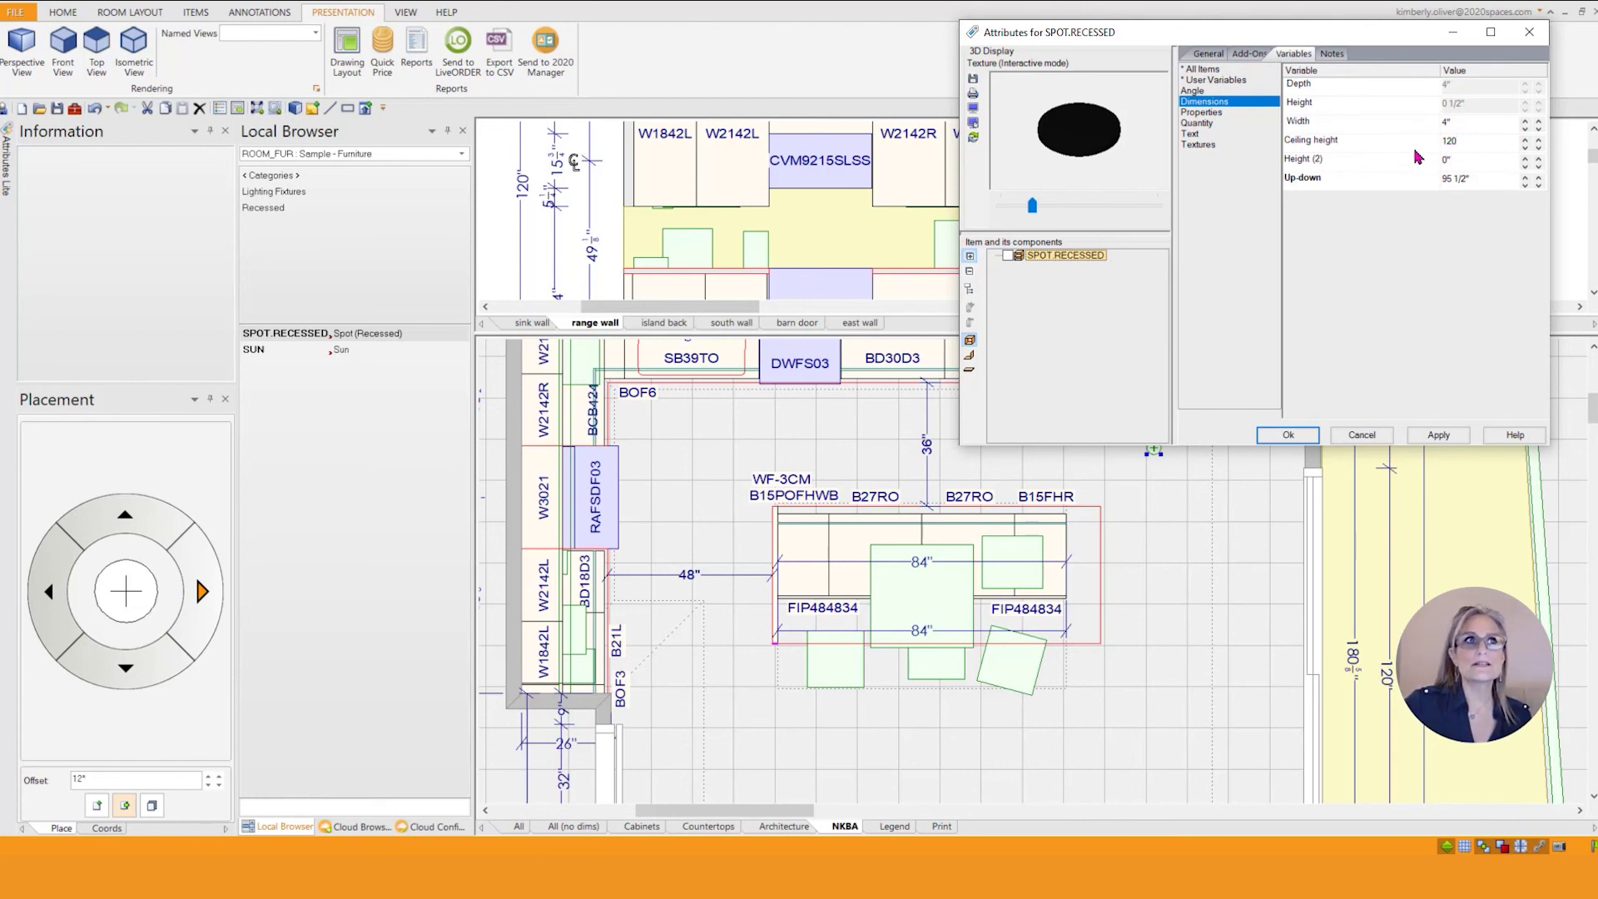
{"action": "left_click", "coordinate": [1482, 178]}
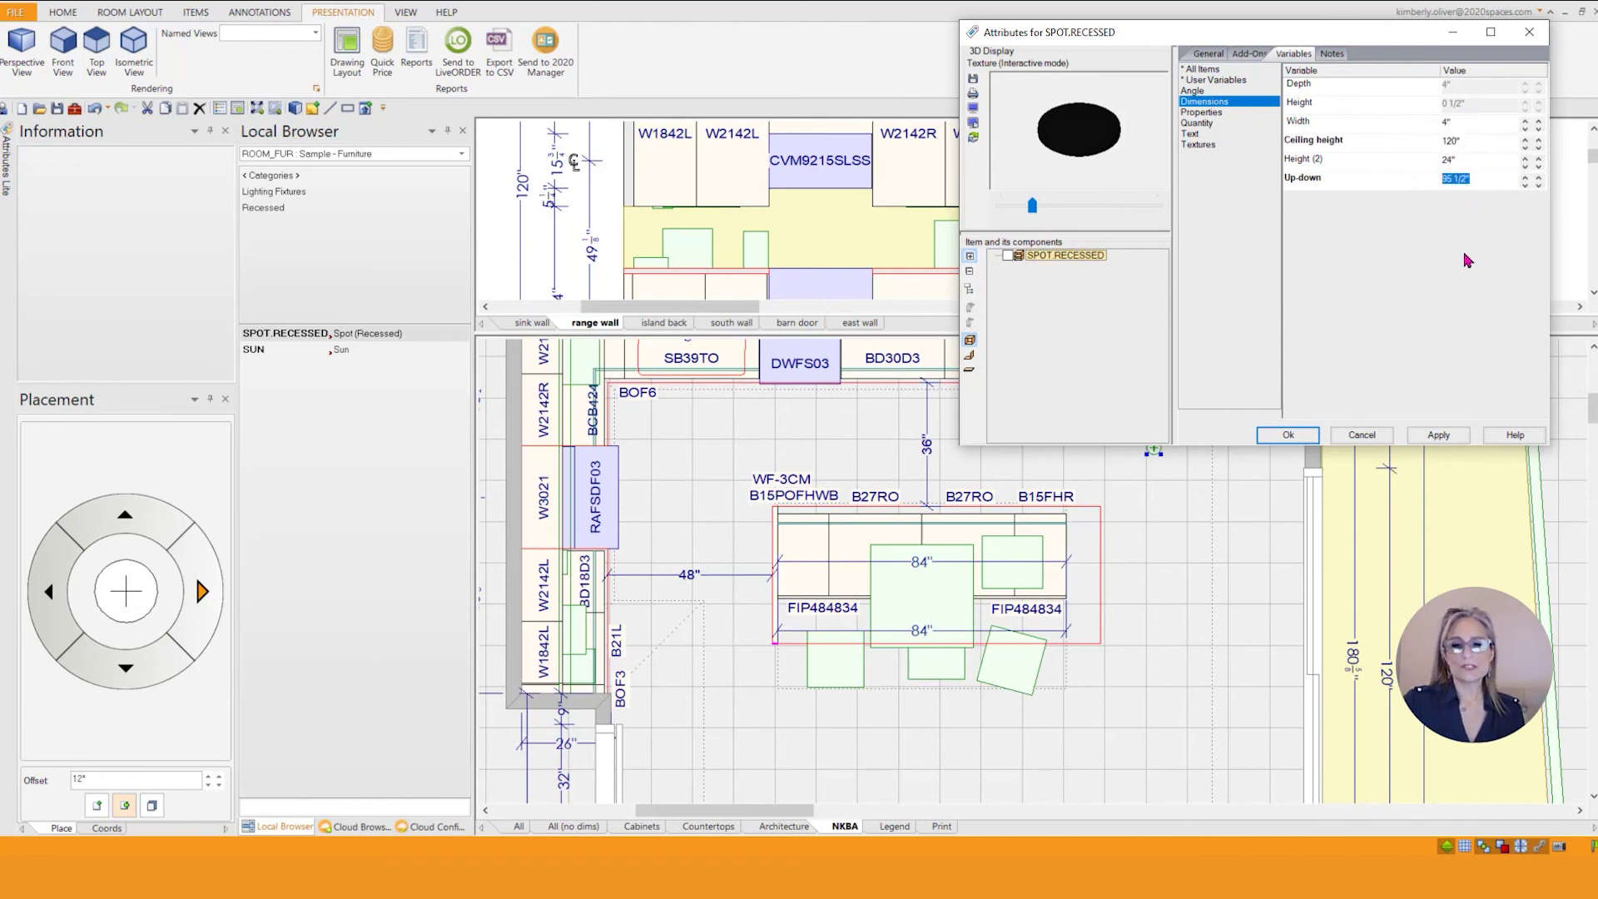
{"action": "type", "text": "119.5"}
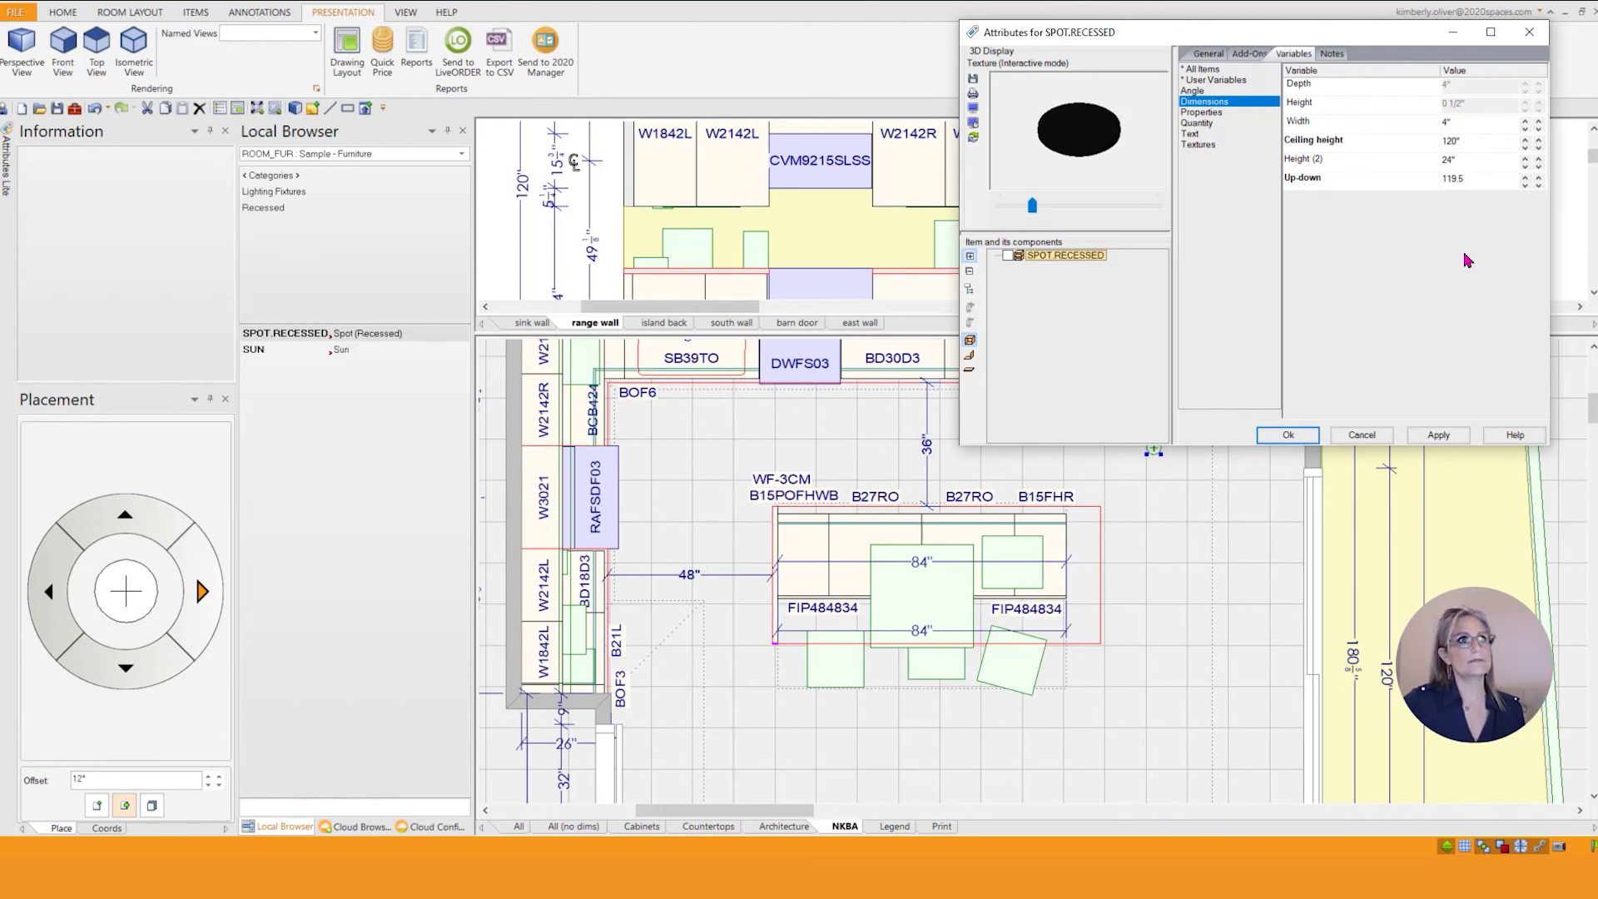
{"action": "left_click", "coordinate": [1301, 435]}
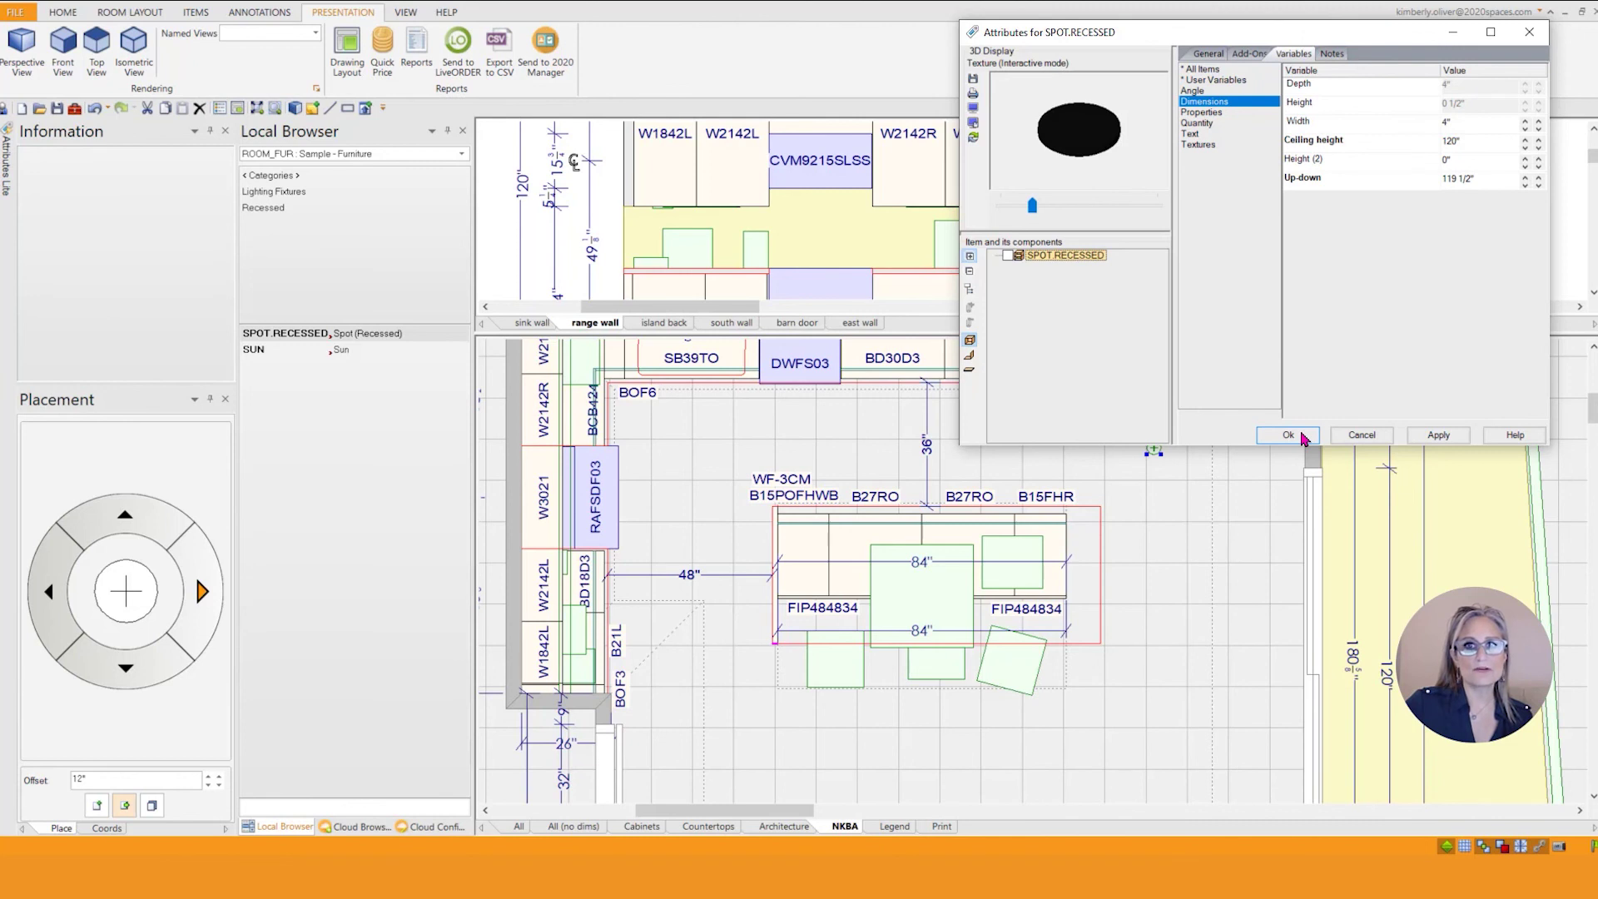
{"action": "left_click", "coordinate": [1288, 435]}
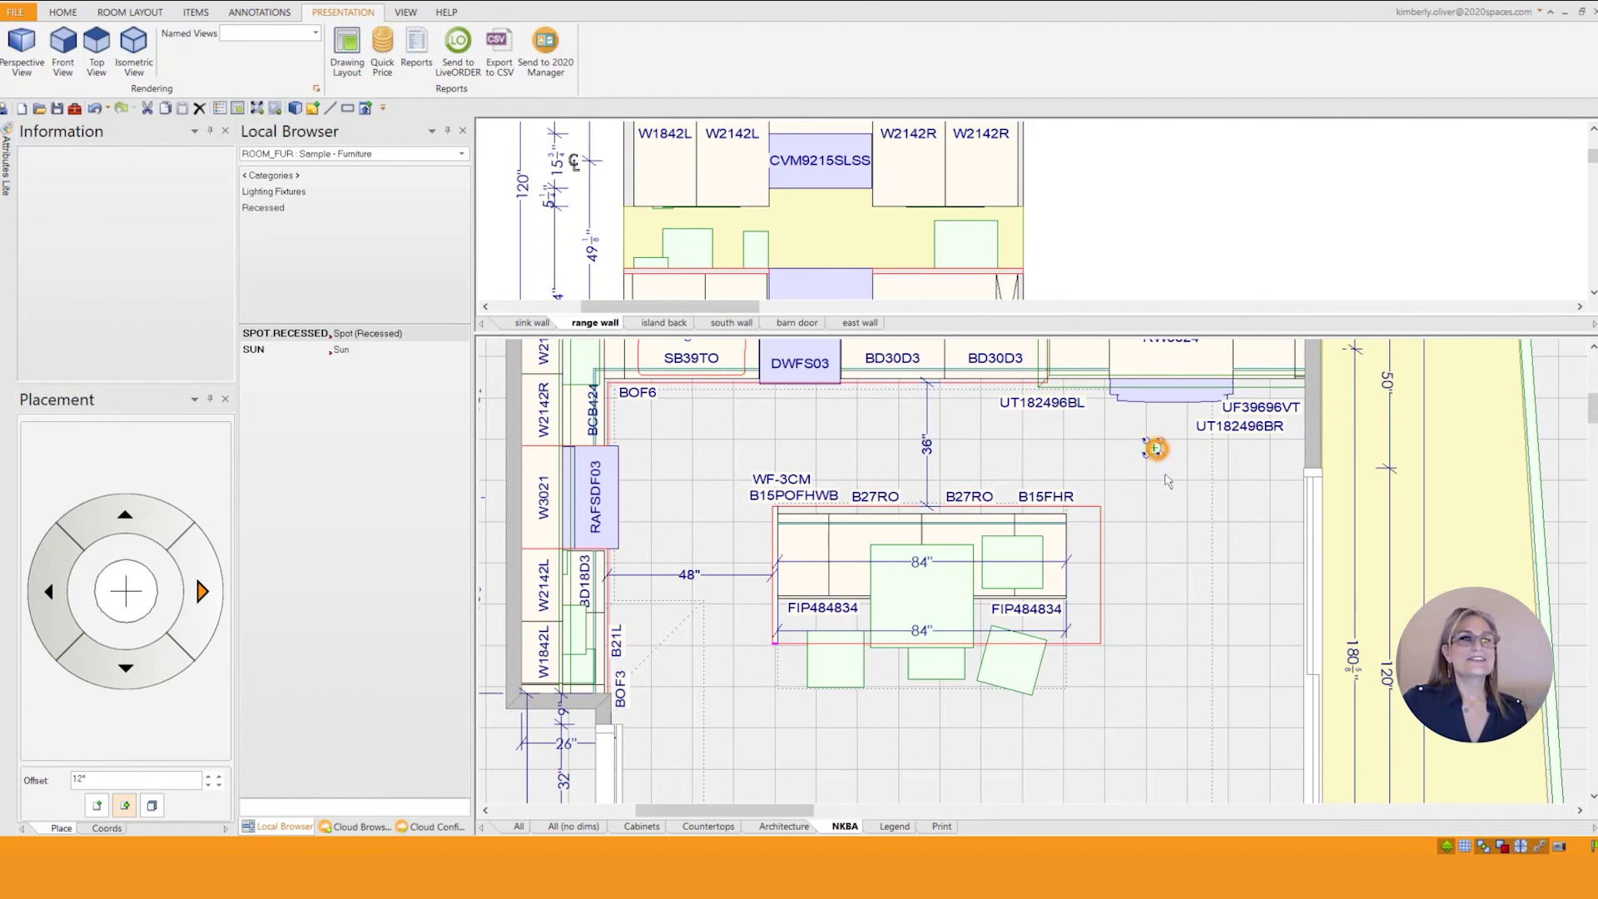
Select the recessed spot light, switch Placement to copy mode, and set the Offset to 42"
{"action": "left_click", "coordinate": [1154, 447]}
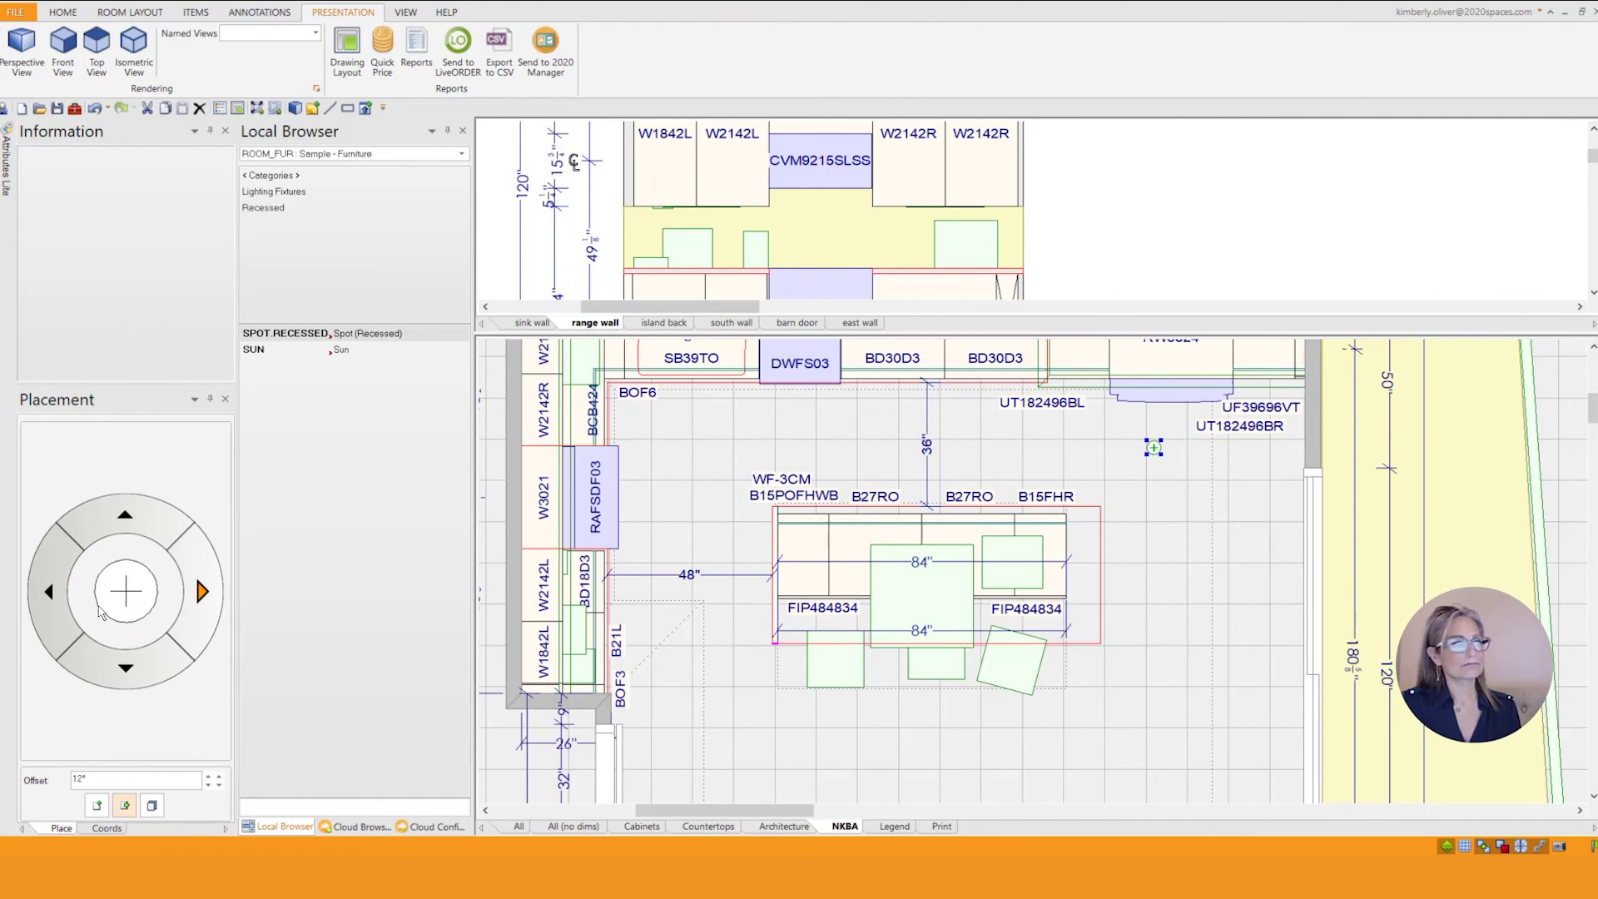
{"action": "left_click", "coordinate": [152, 806]}
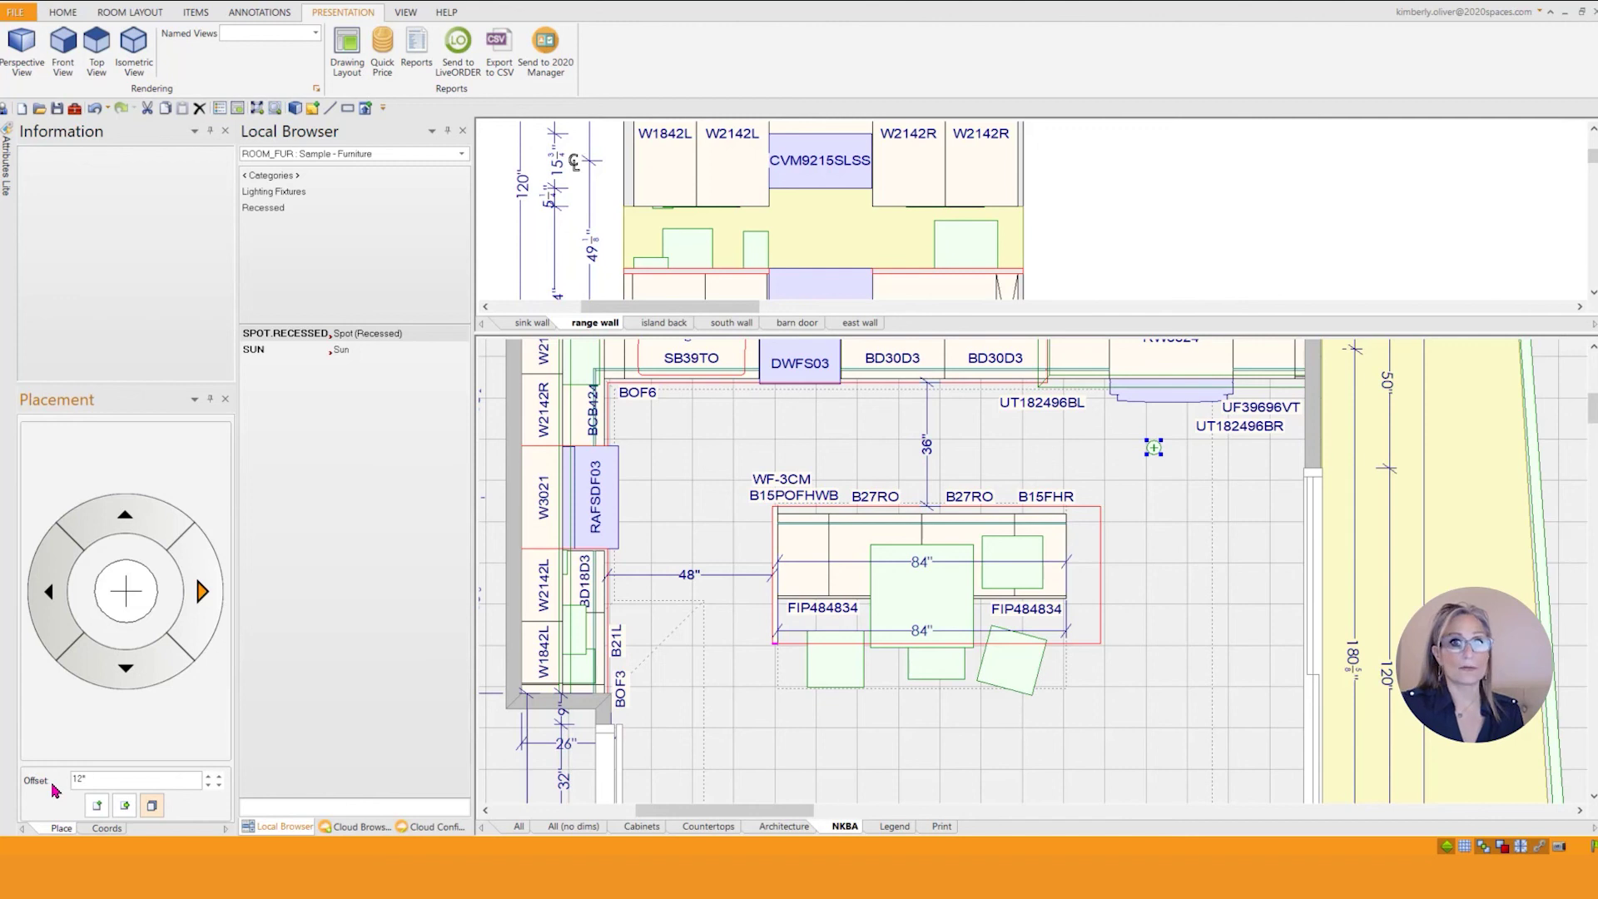
{"action": "double_click", "coordinate": [104, 780]}
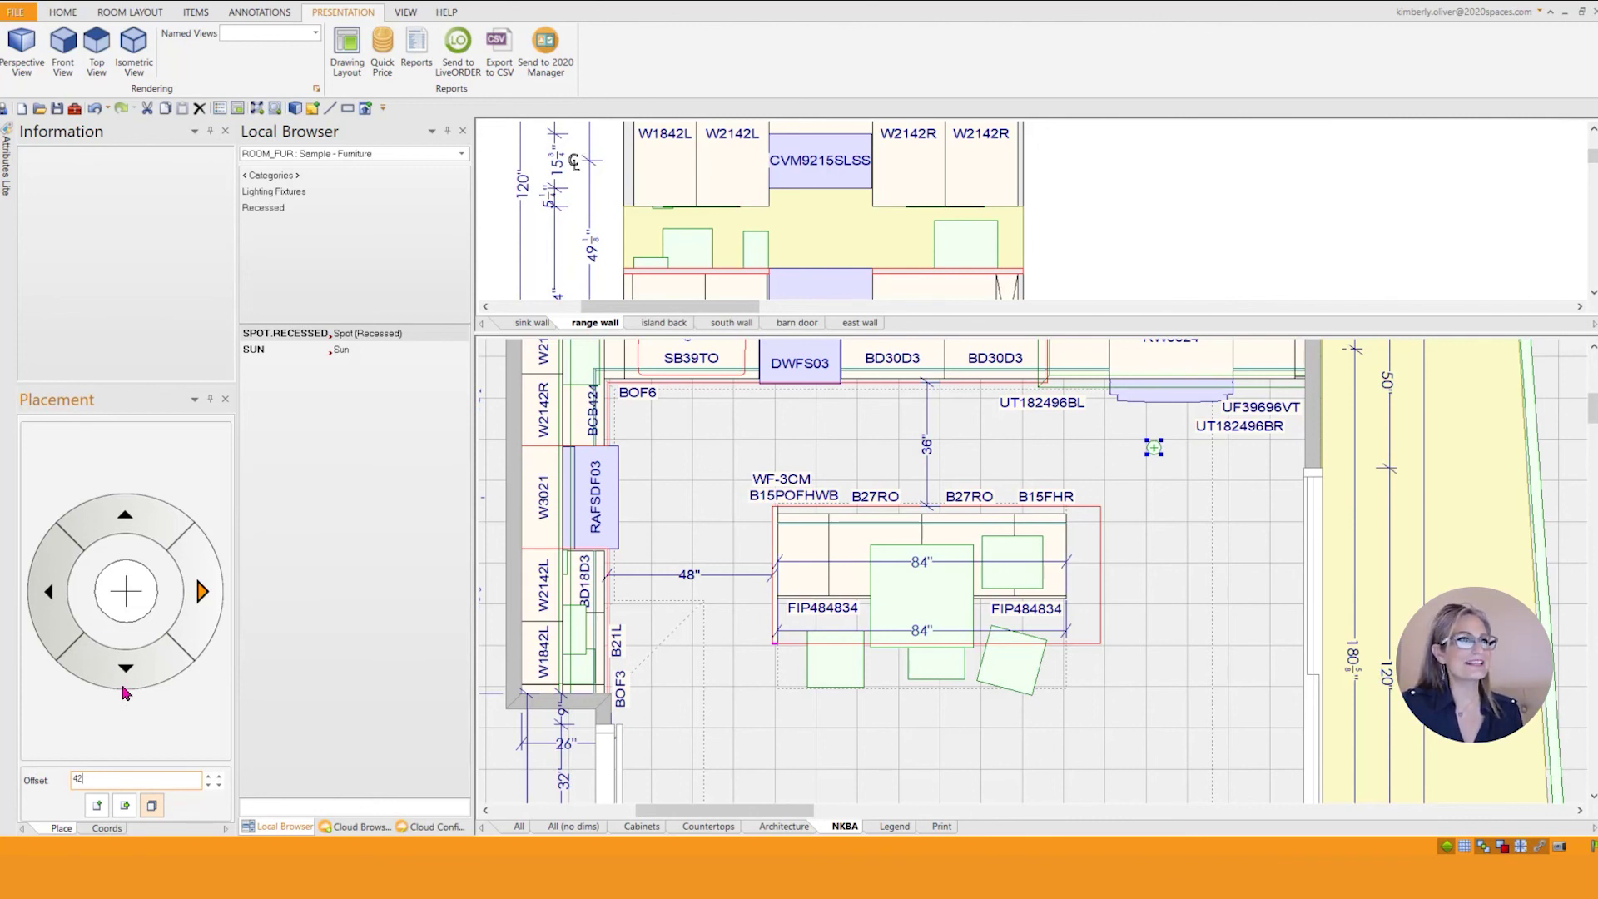
Copy the light around the island at 42" steps: two down, four left, two up, one right
{"action": "left_click", "coordinate": [125, 682]}
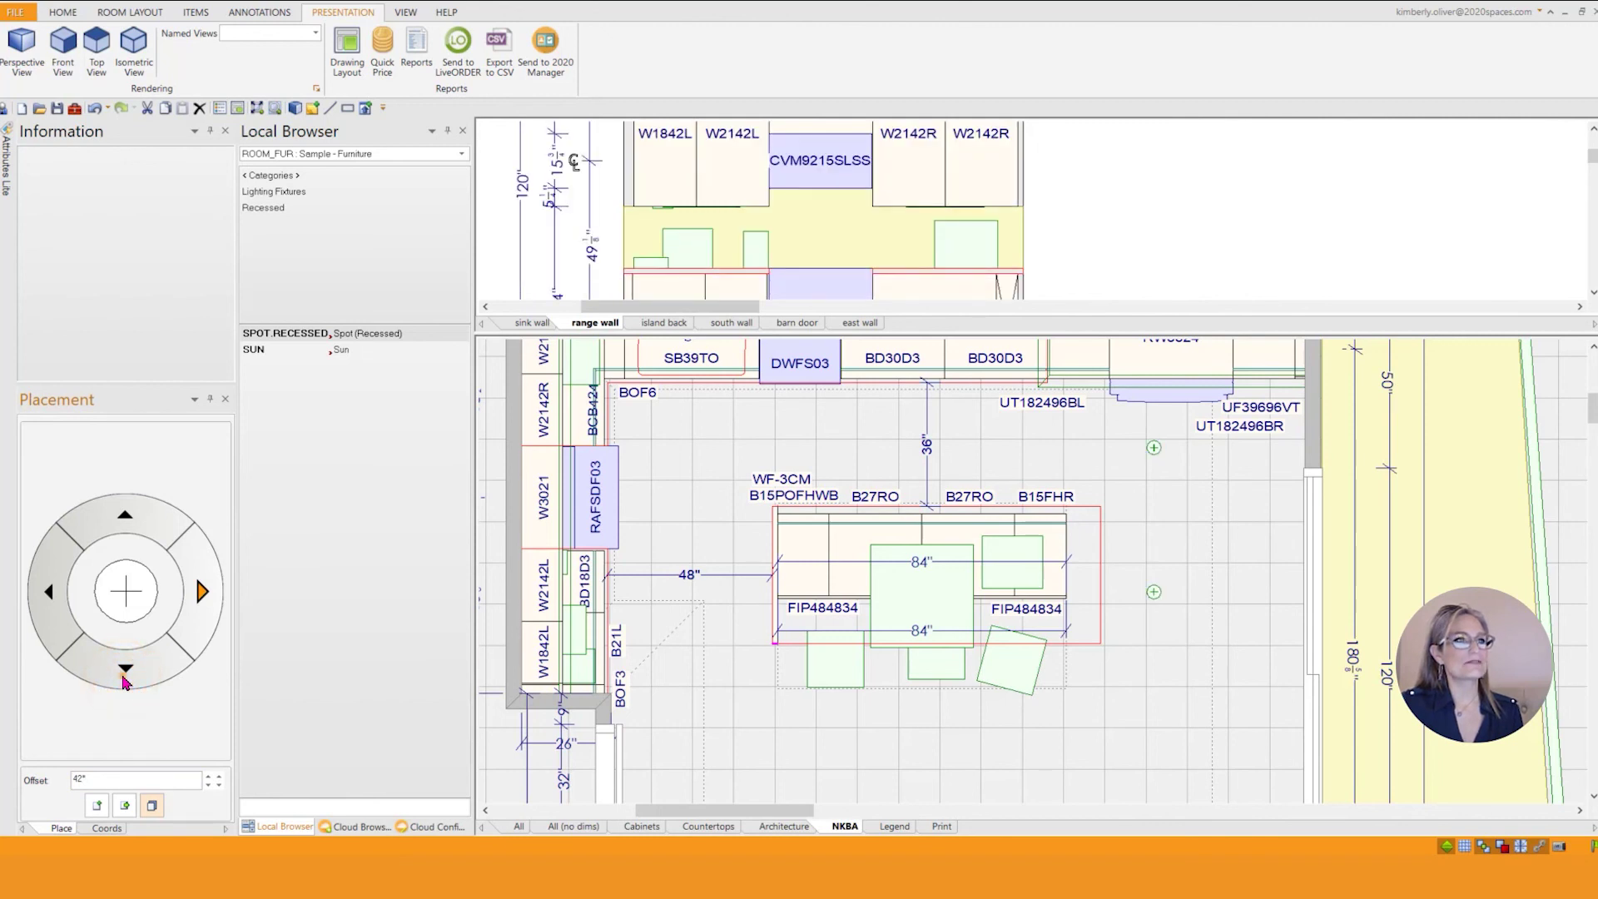
{"action": "left_click", "coordinate": [124, 681]}
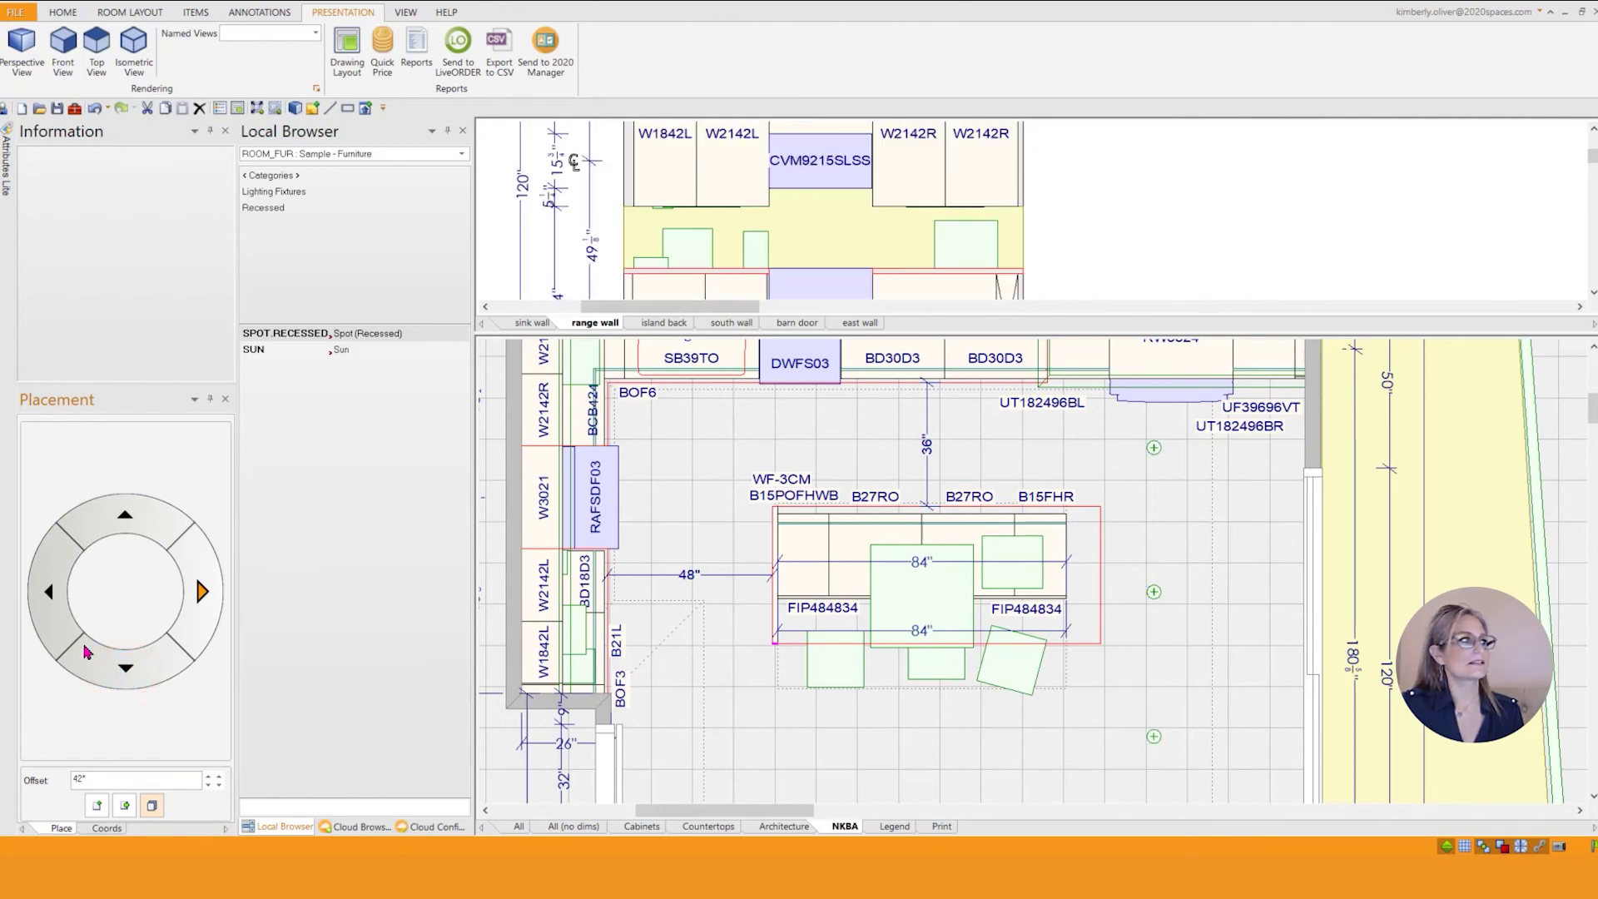
{"action": "left_click", "coordinate": [49, 594]}
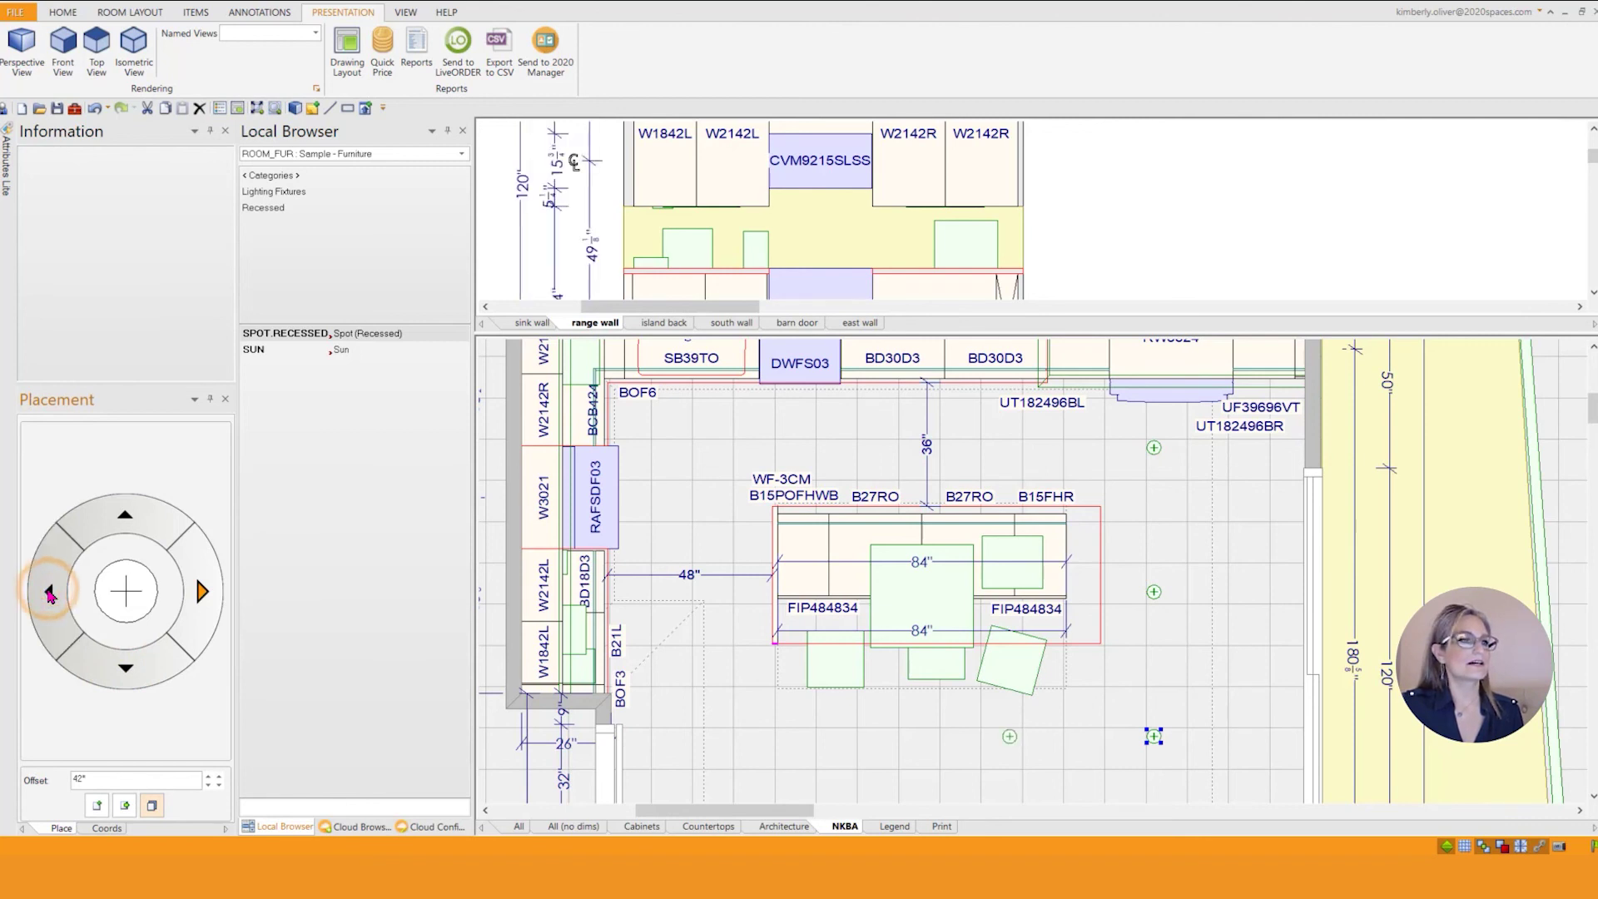
{"action": "left_click", "coordinate": [49, 593]}
{"action": "left_click", "coordinate": [49, 593]}
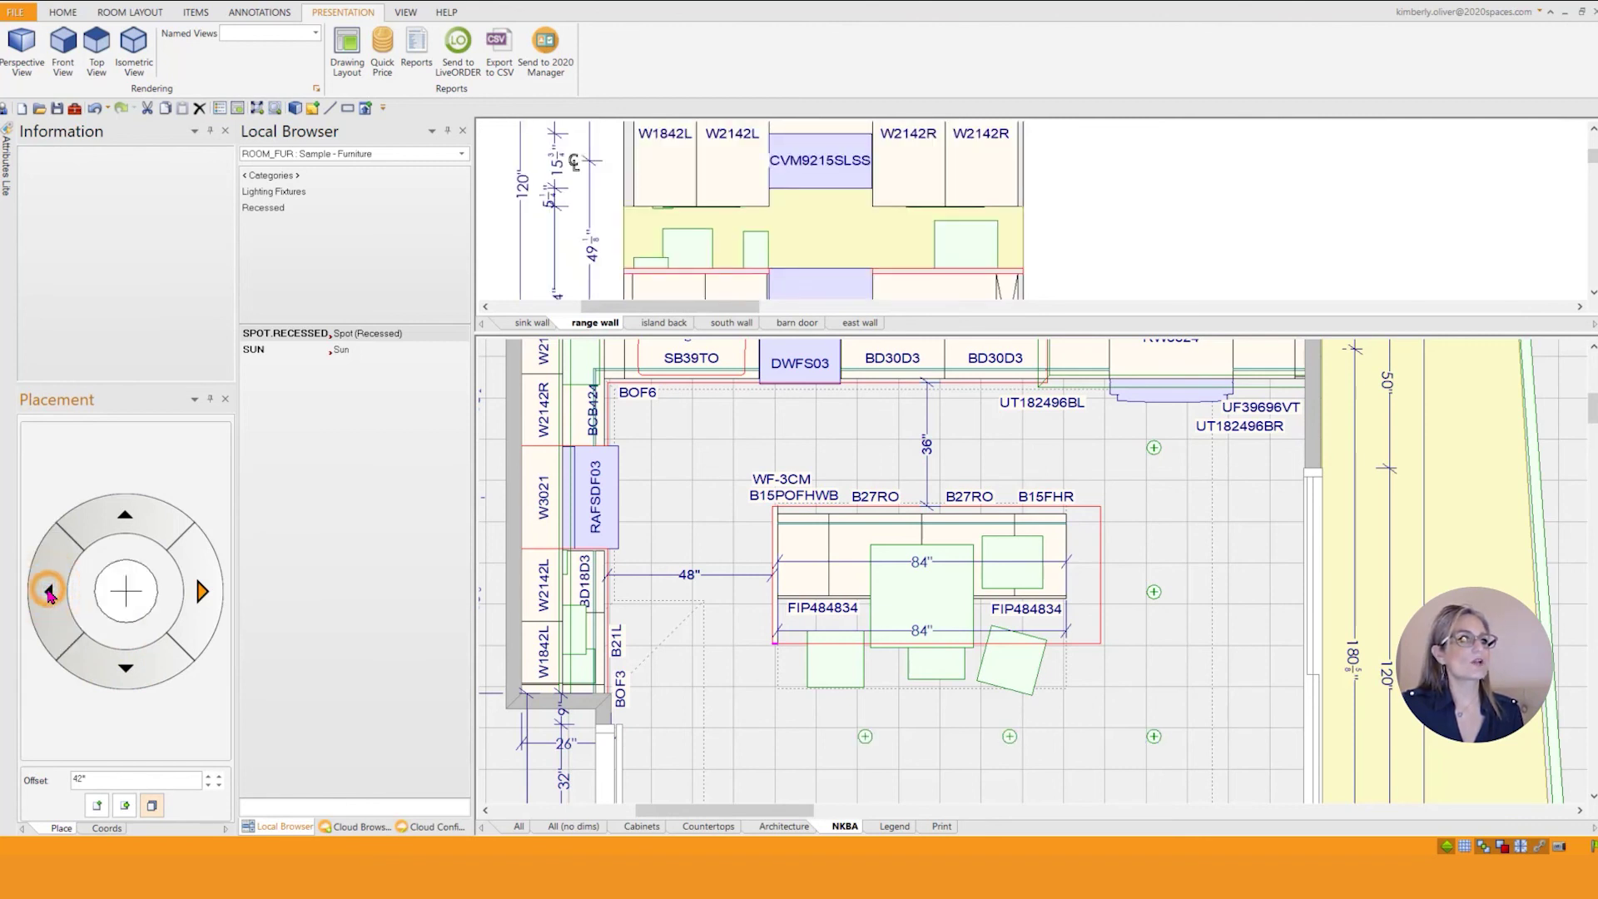
{"action": "left_click", "coordinate": [49, 593]}
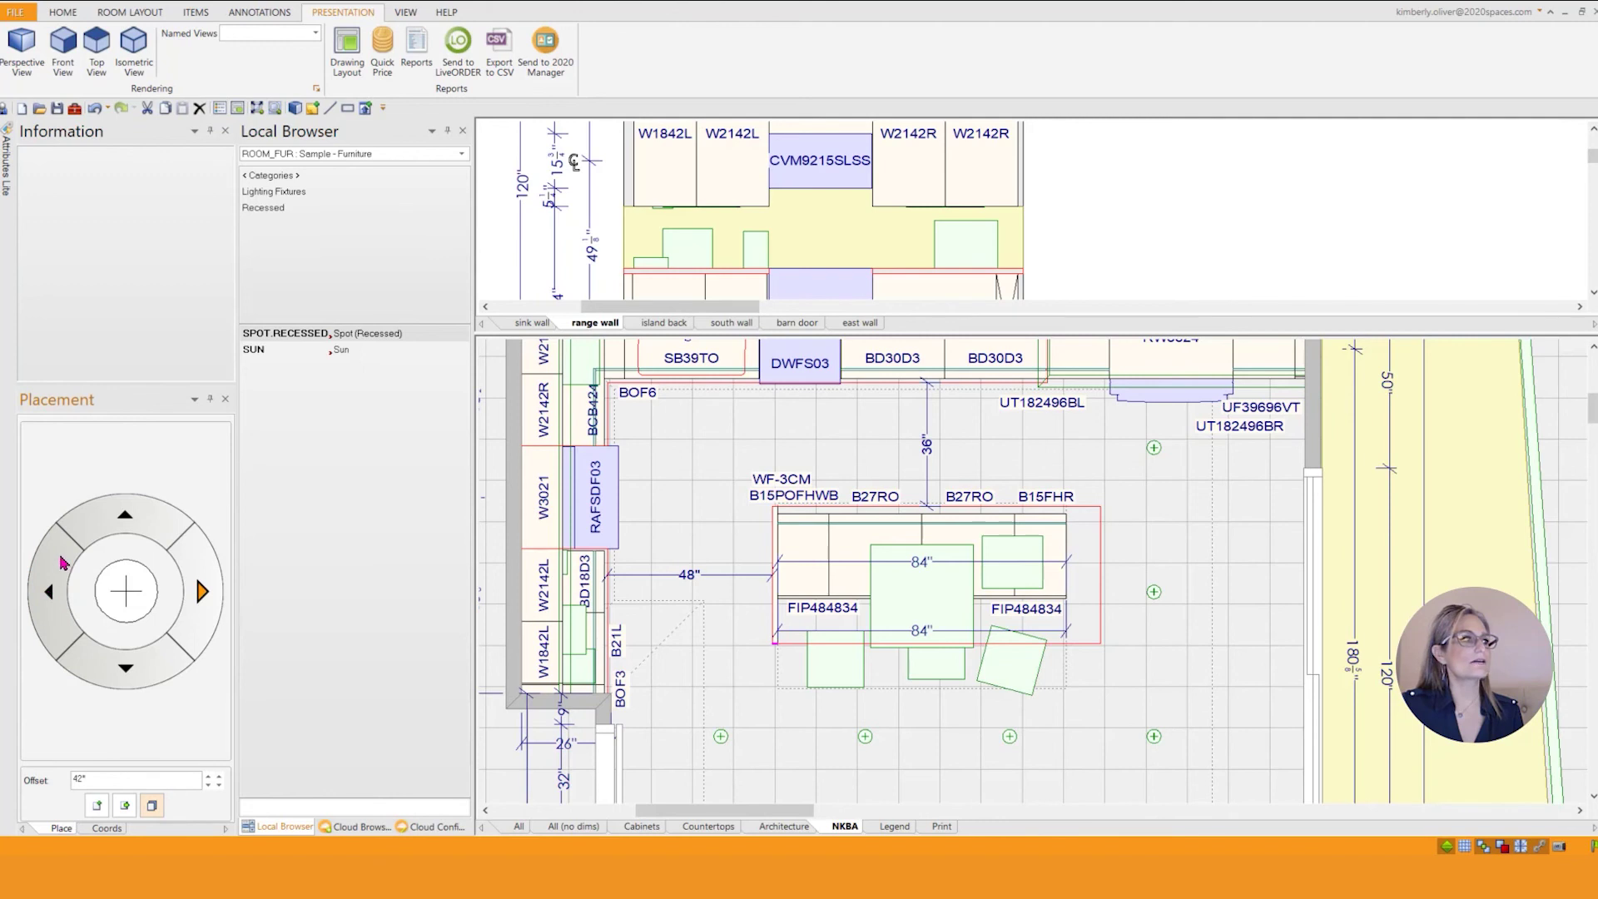
{"action": "left_click", "coordinate": [123, 519]}
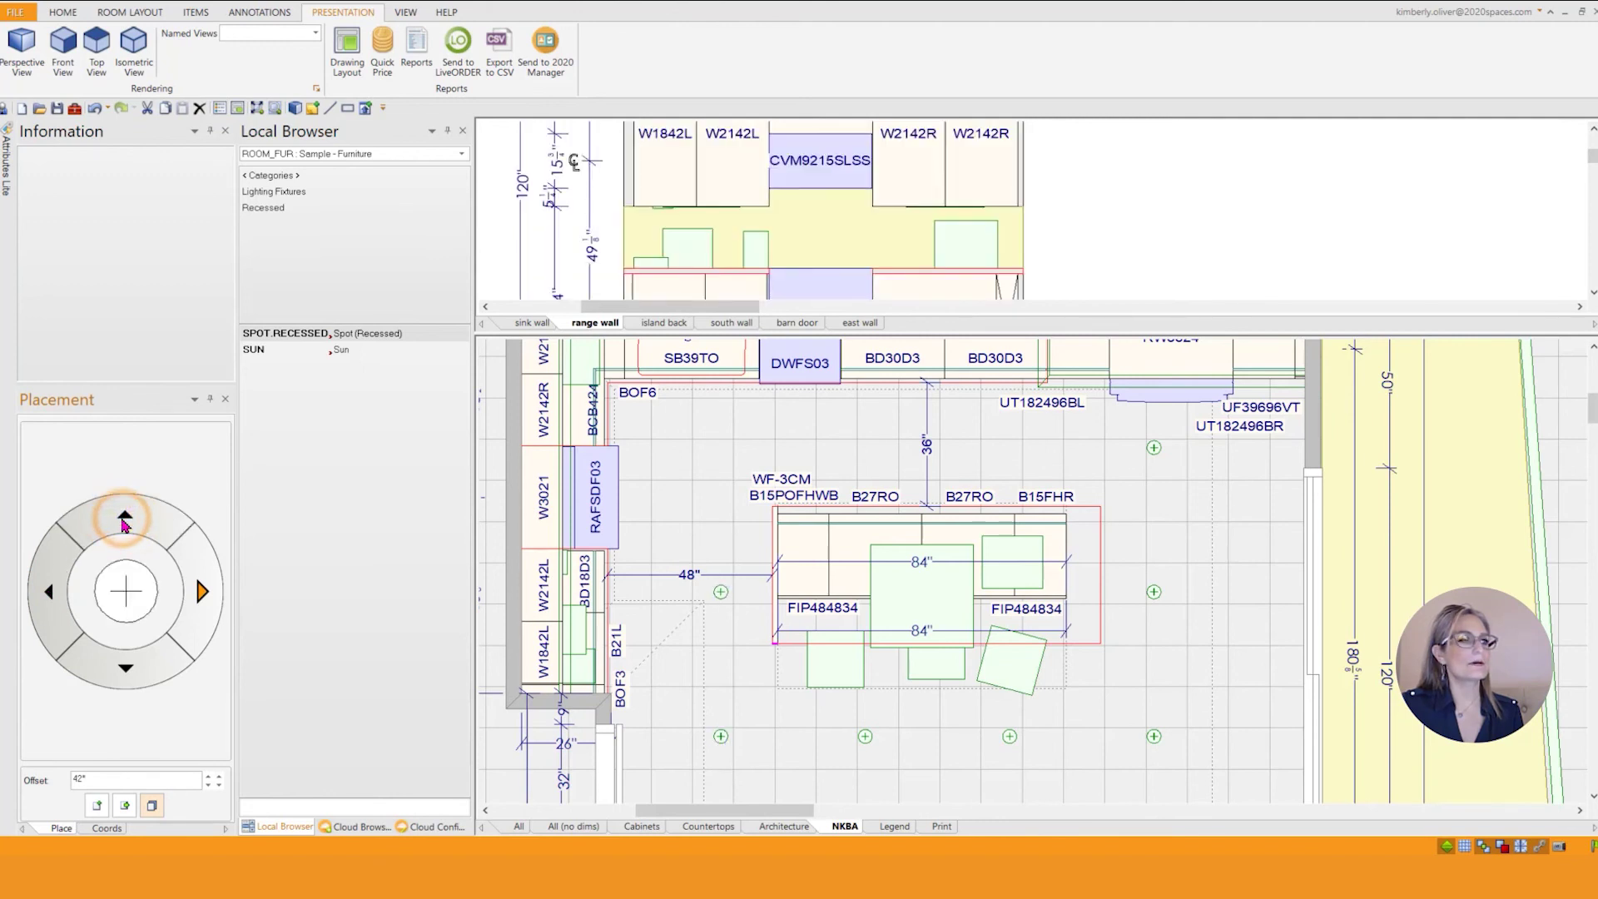
{"action": "left_click", "coordinate": [123, 519]}
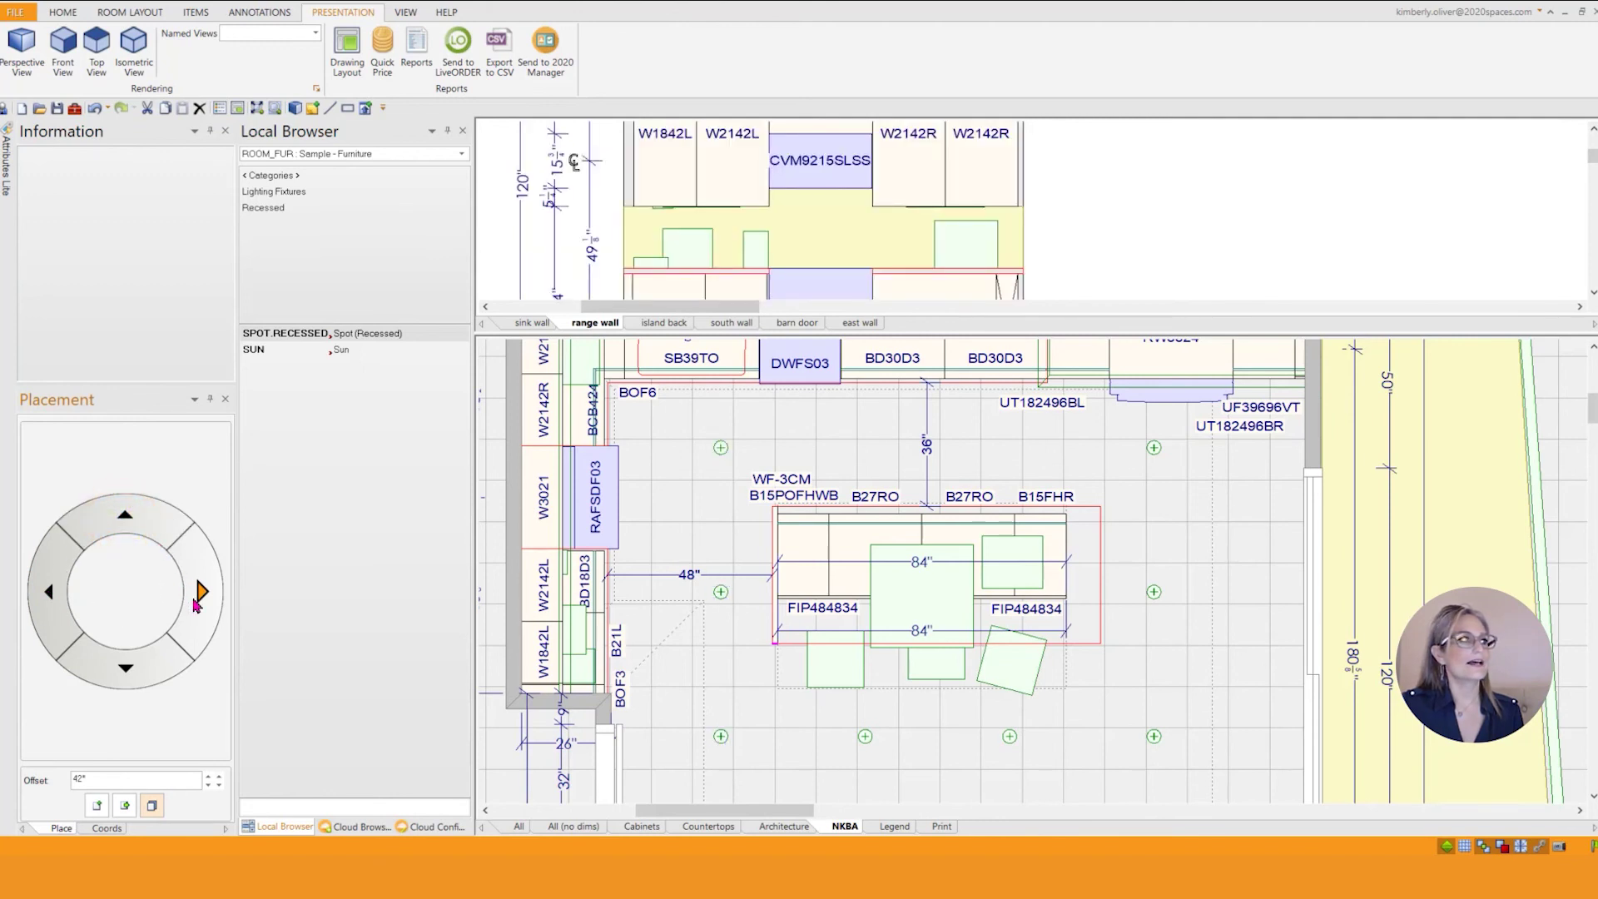
{"action": "left_click", "coordinate": [201, 592]}
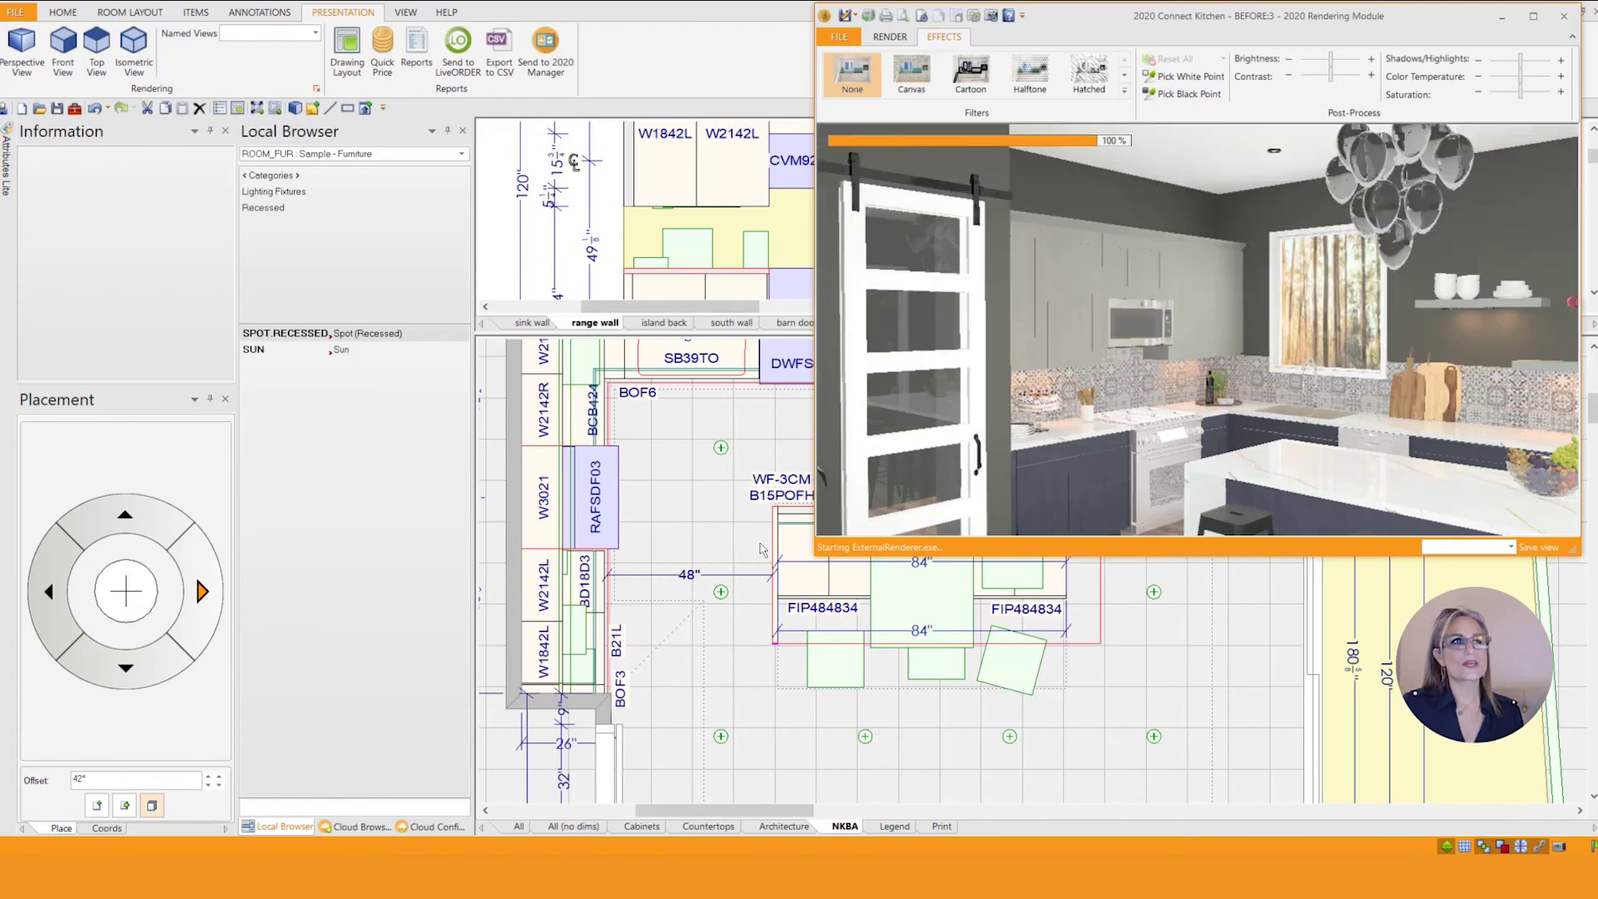
Orbit the render camera from the range wall toward the sink and window wall
{"action": "mouse_move", "coordinate": [907, 425]}
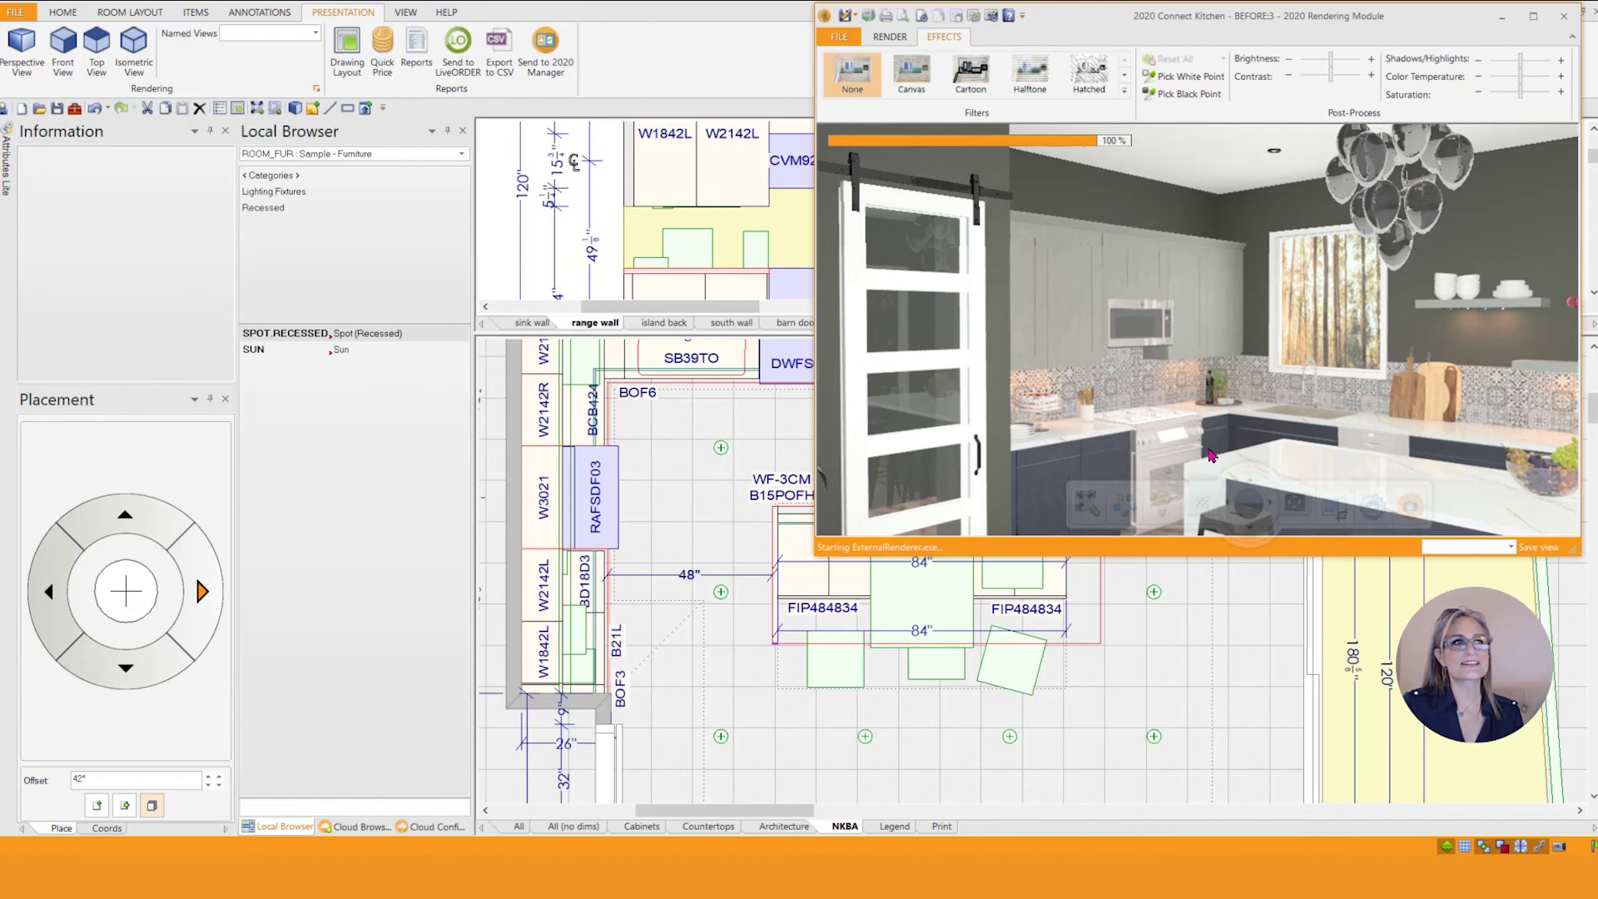
{"action": "left_click", "coordinate": [998, 396]}
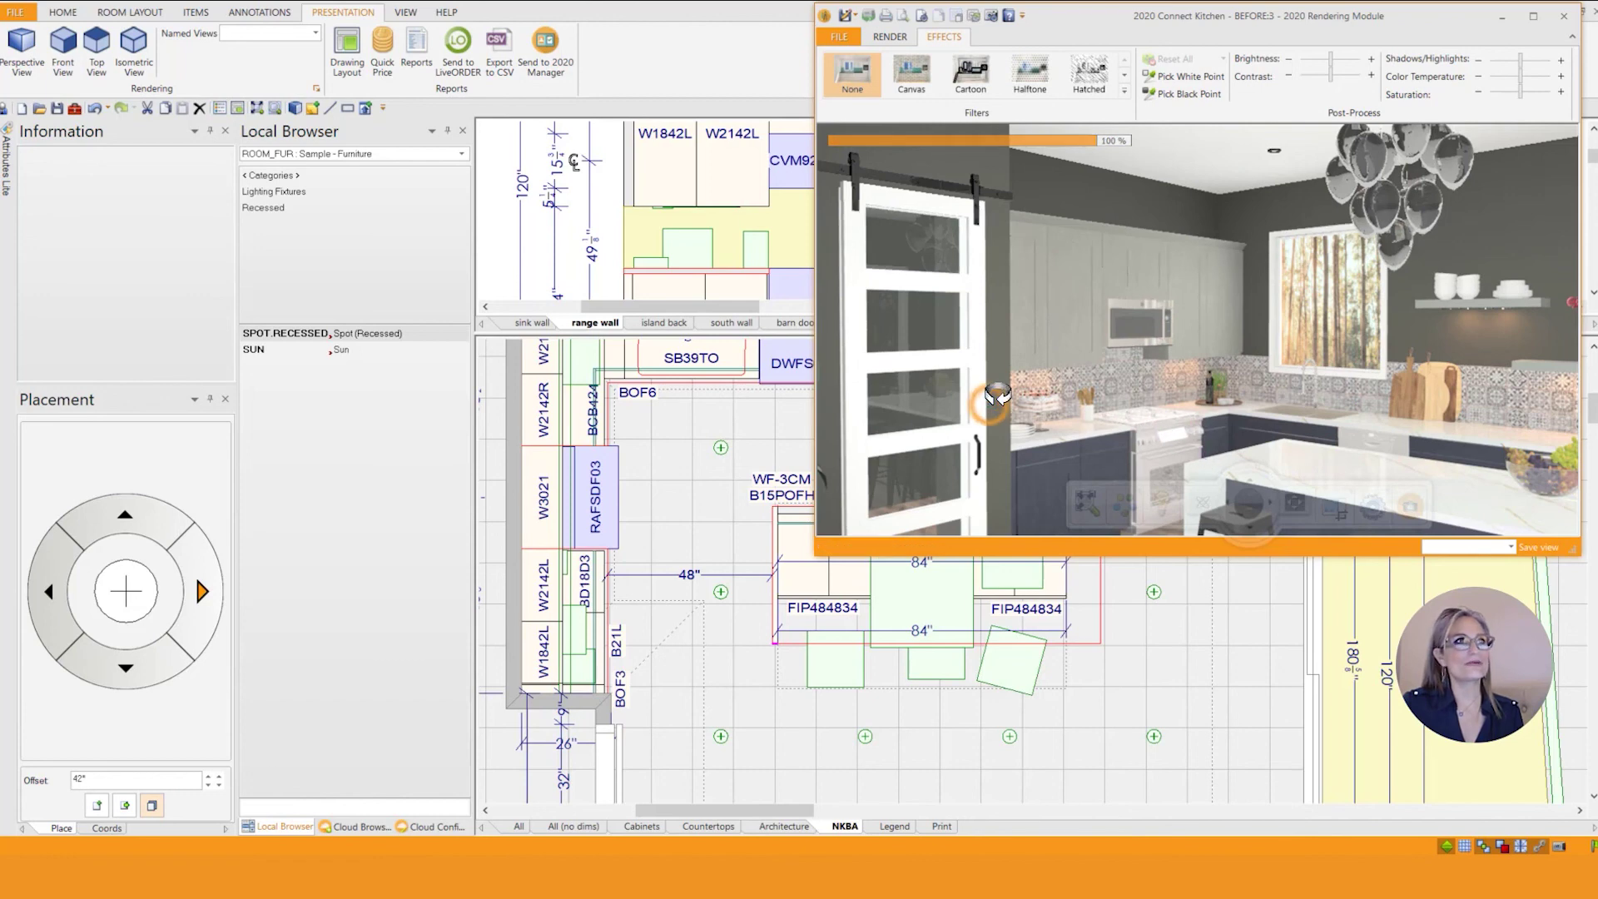
{"action": "left_click_drag", "start_coordinate": [997, 396], "coordinate": [1167, 431]}
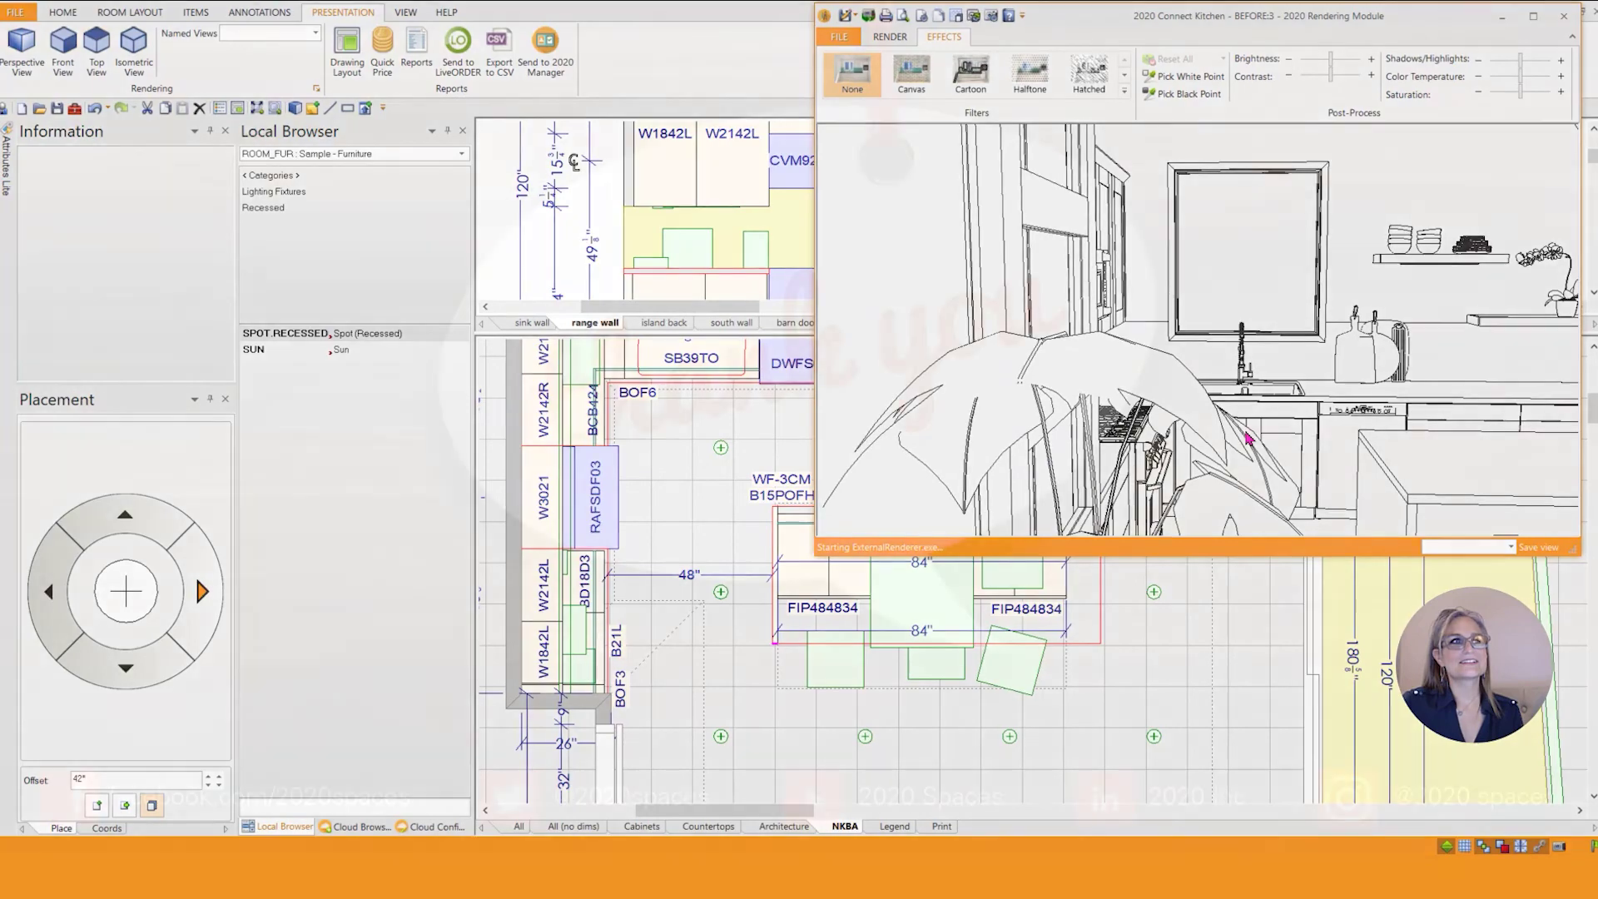